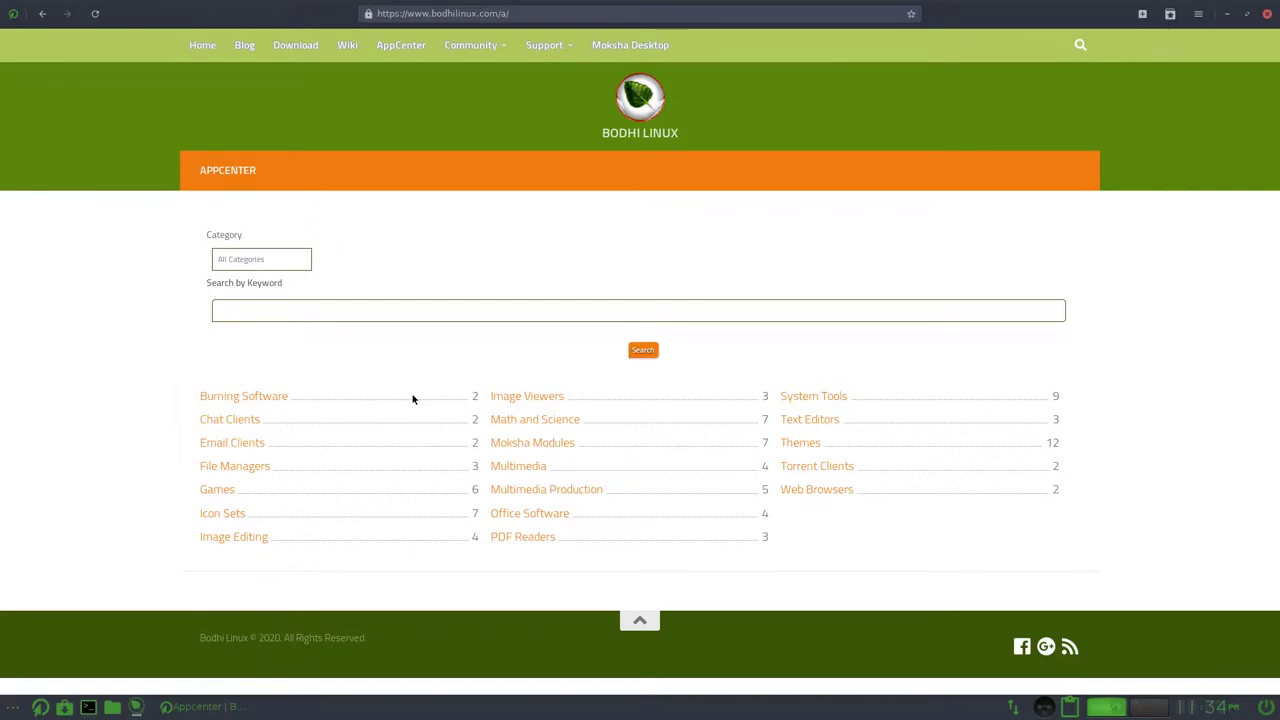
- Install Thunderbird from the AppCenter's Email Clients category, authorizing the installer, and close the browser
left_click(238, 446)
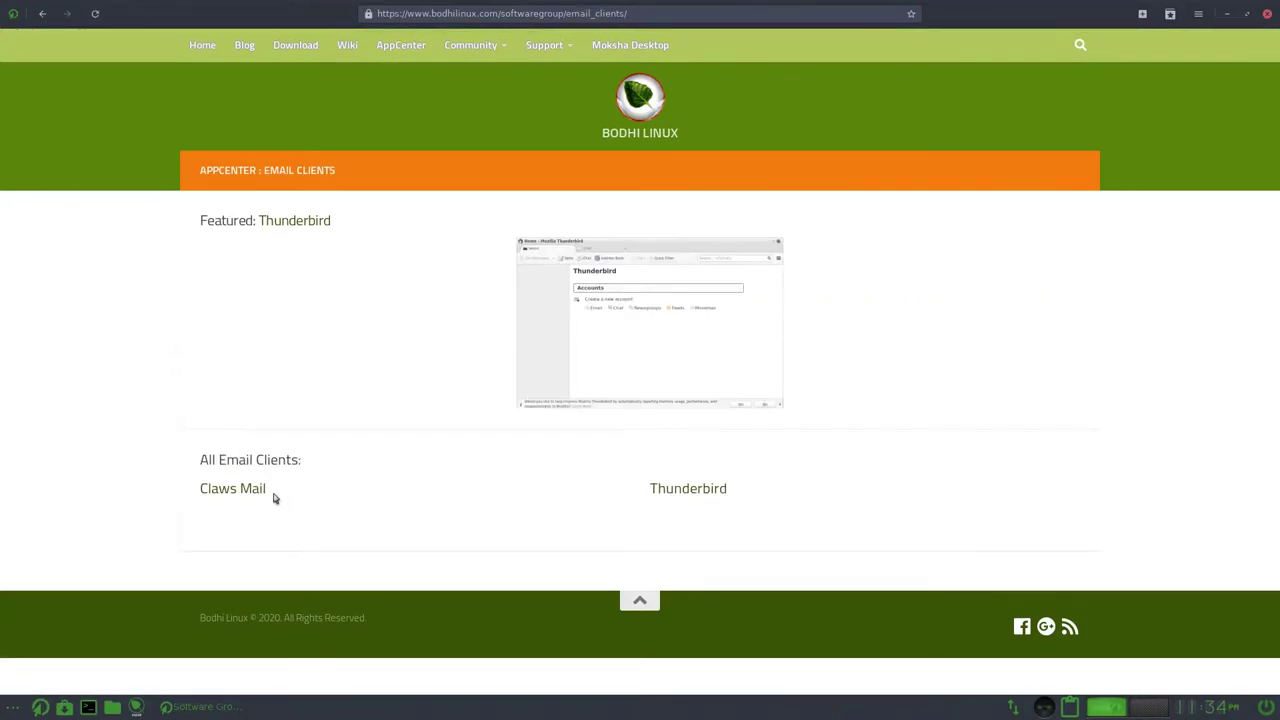
left_click(656, 490)
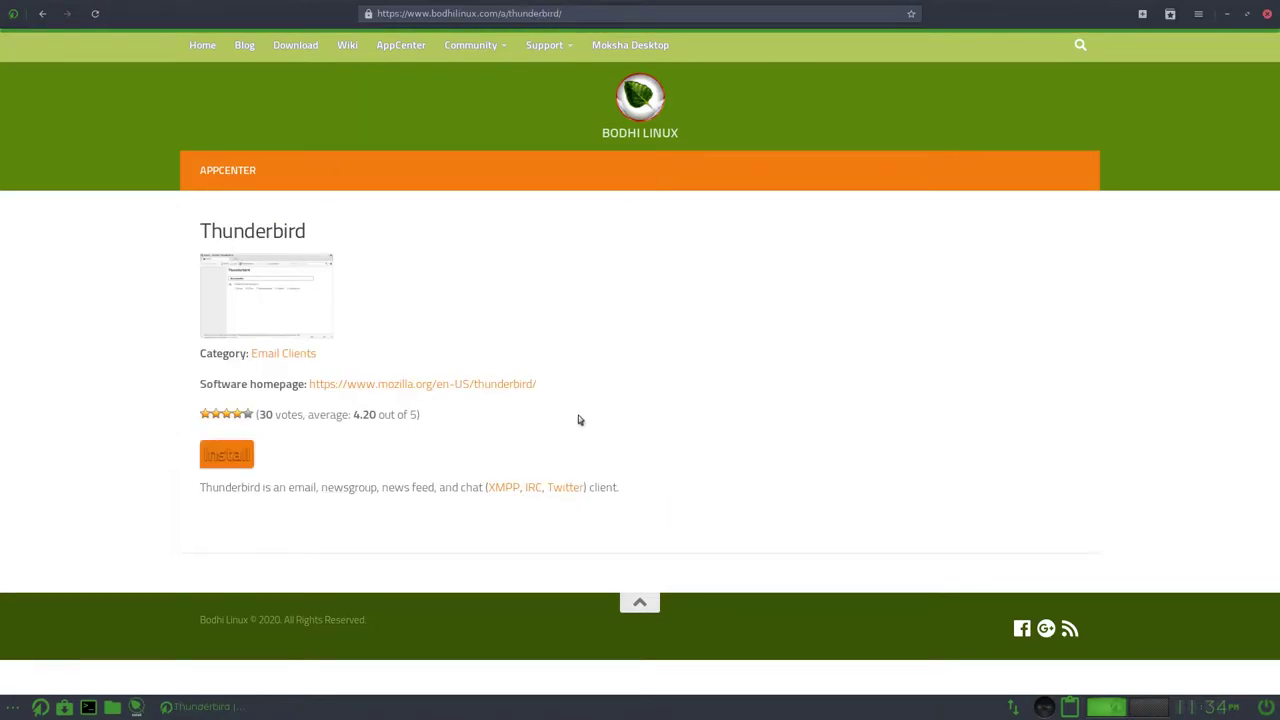
left_click(218, 455)
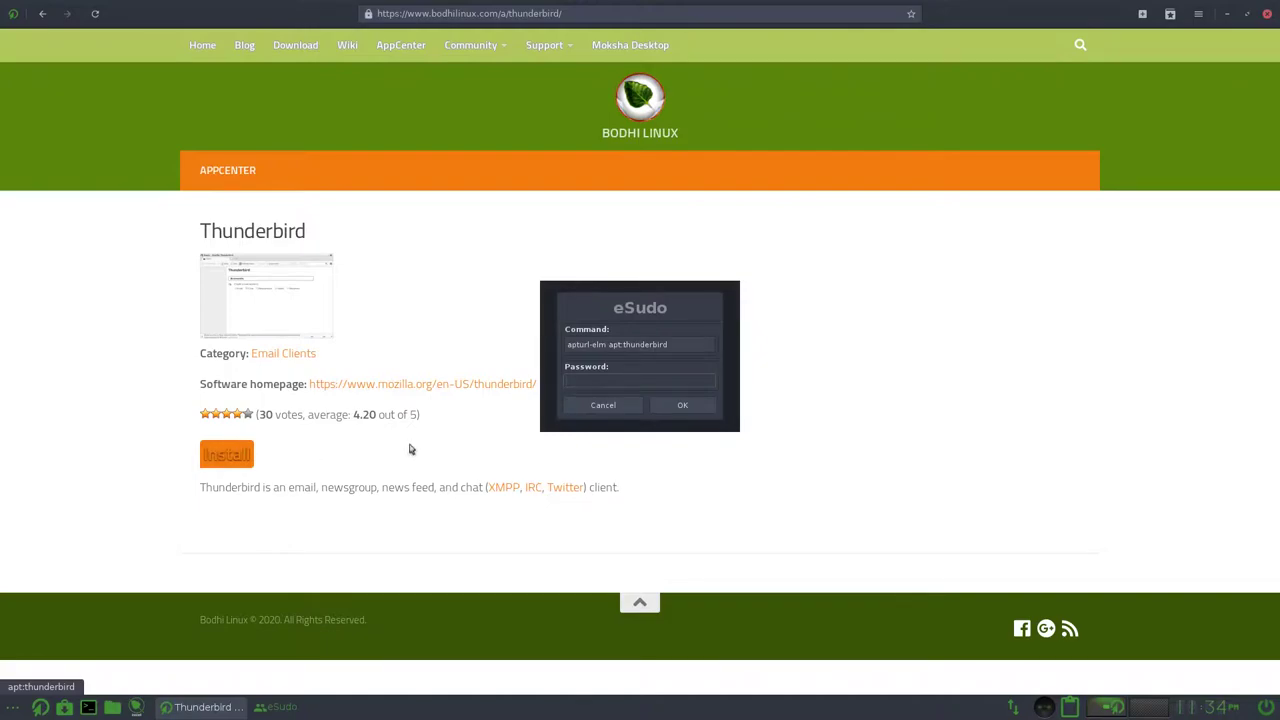
left_click(700, 405)
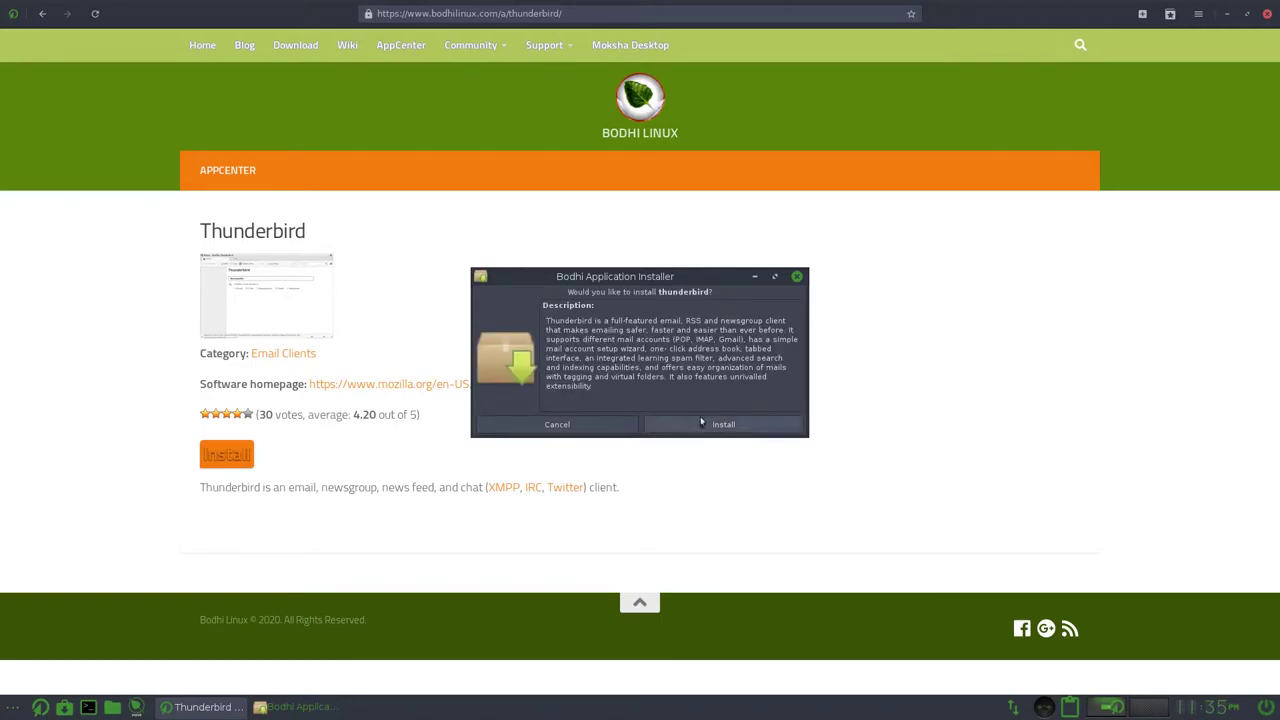
left_click(715, 426)
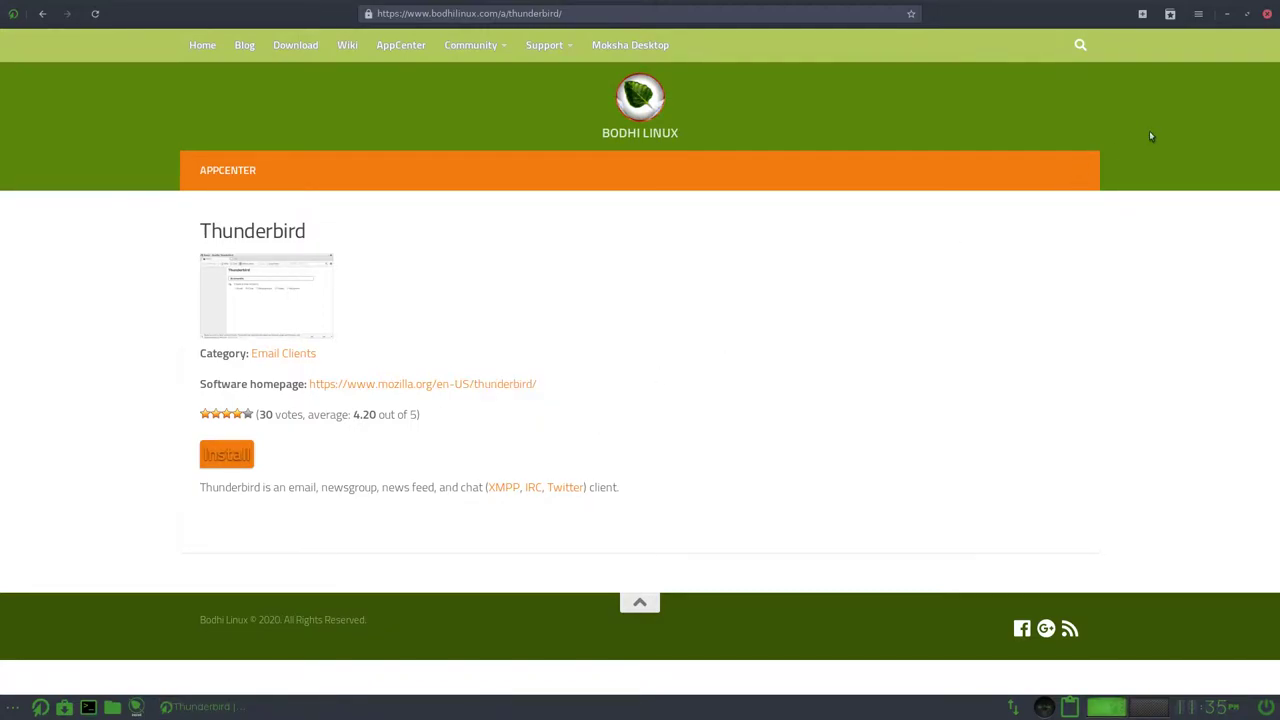
left_click(1266, 14)
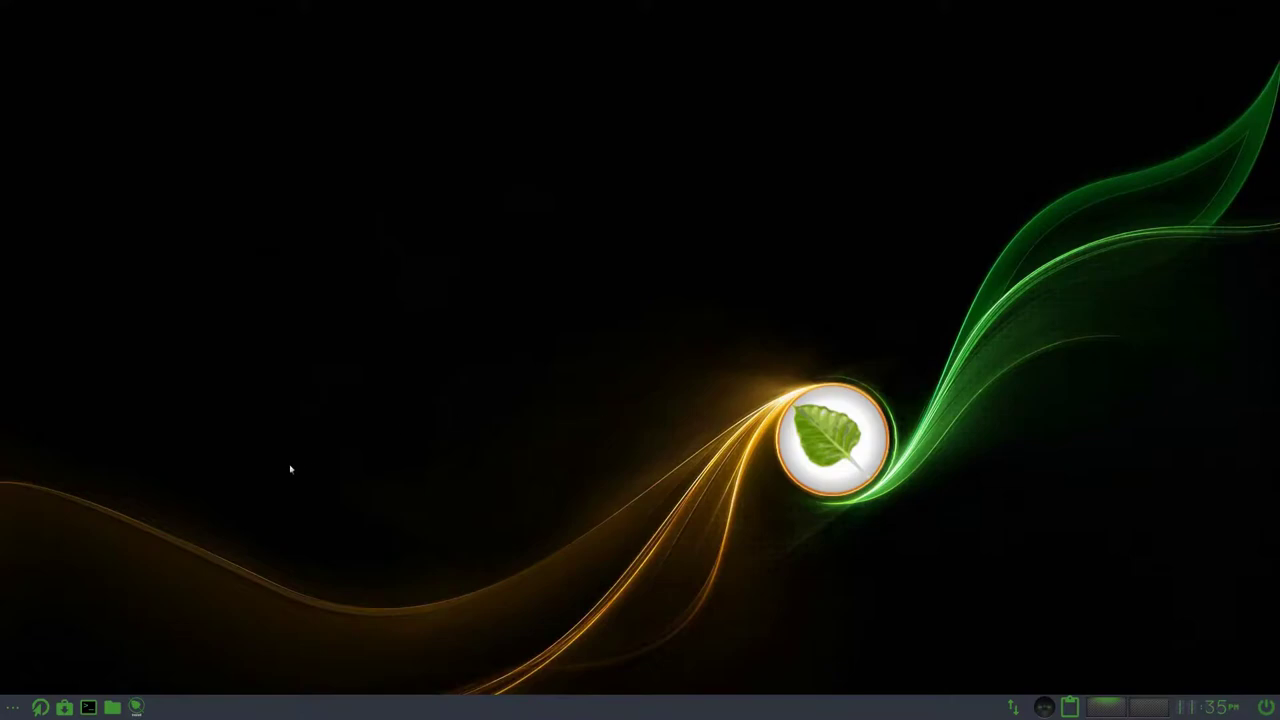
- View the About information for the Moksha Desktop and close it
left_click(16, 706)
mouse_move(108, 568)
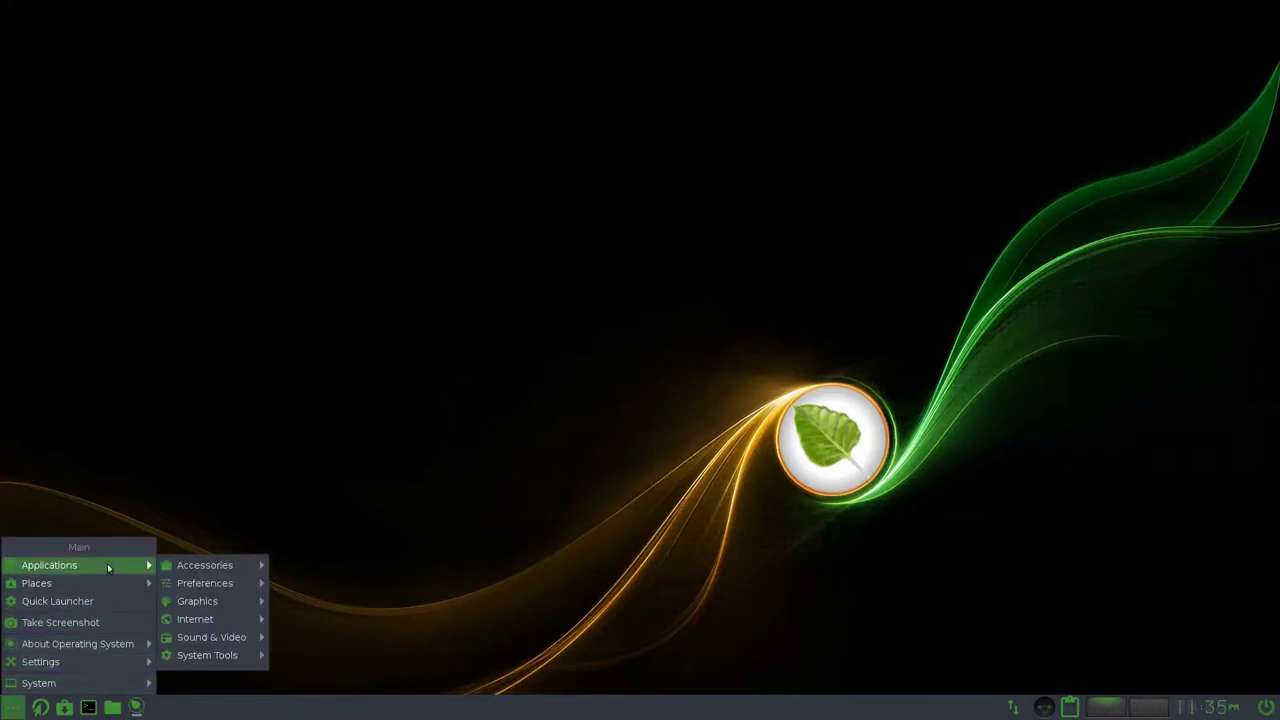
mouse_move(110, 644)
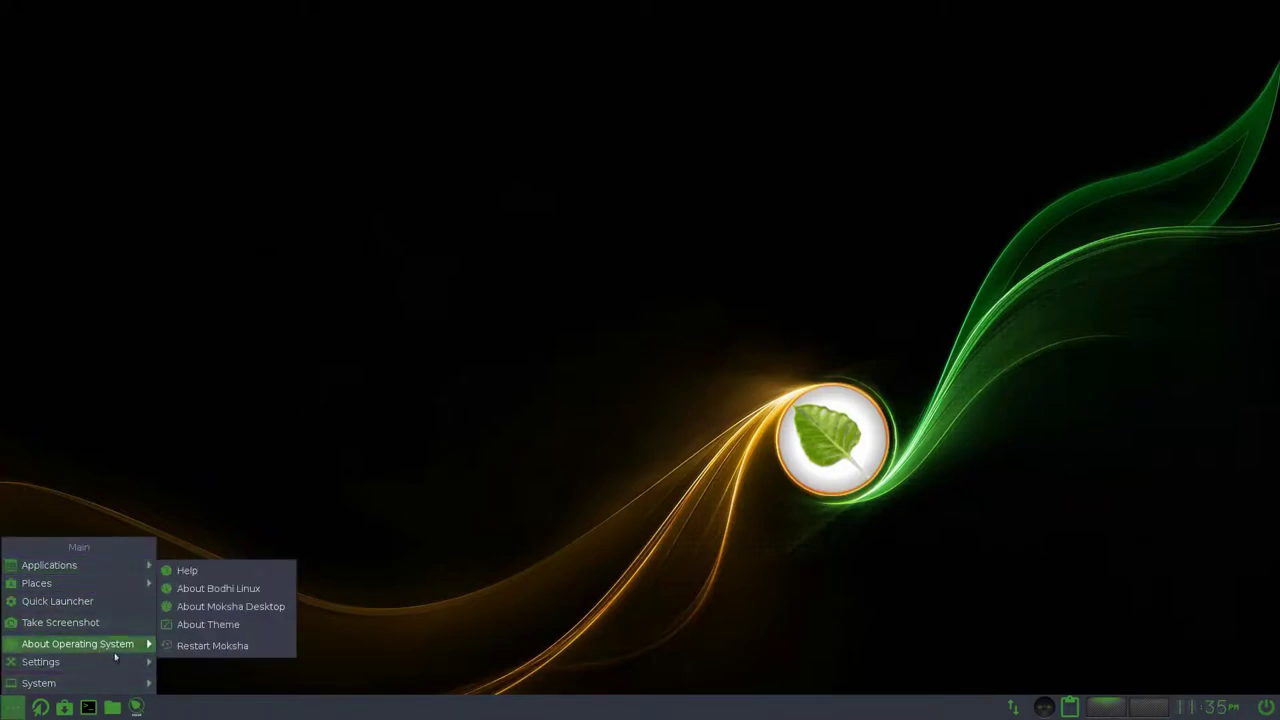
left_click(270, 607)
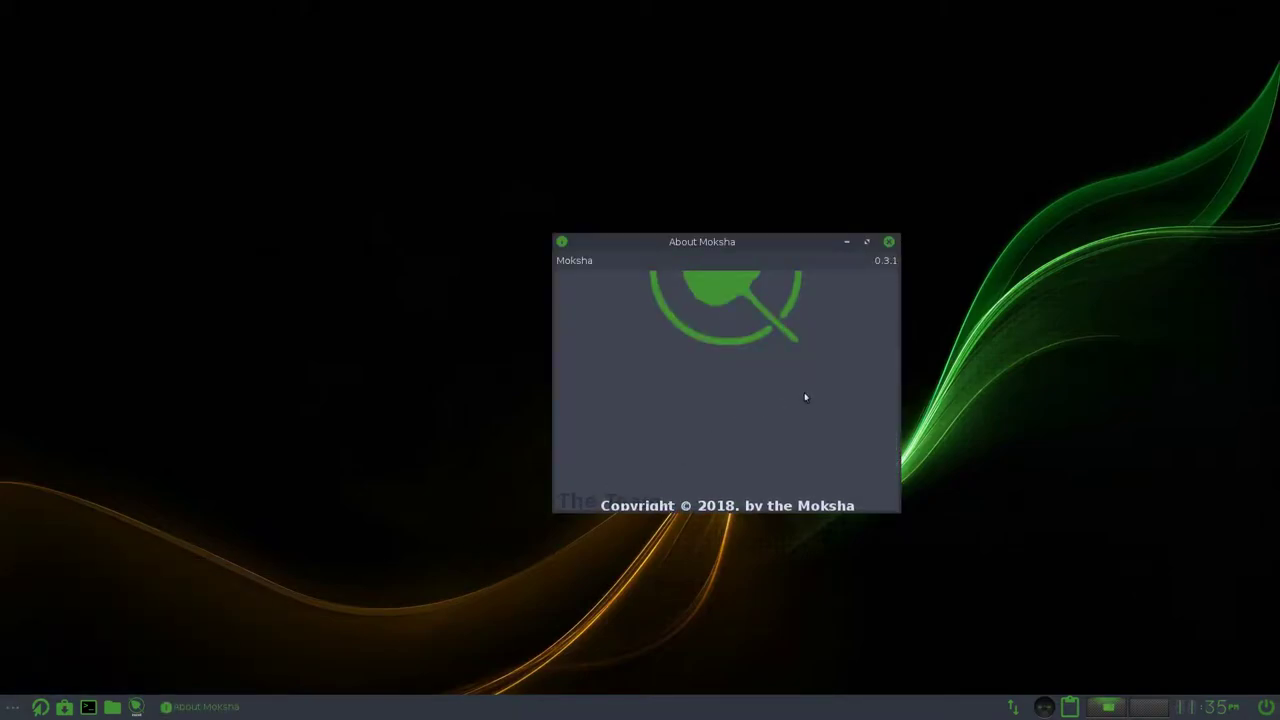
left_click(889, 242)
- View the About information for the current desktop theme and close it
left_click(10, 708)
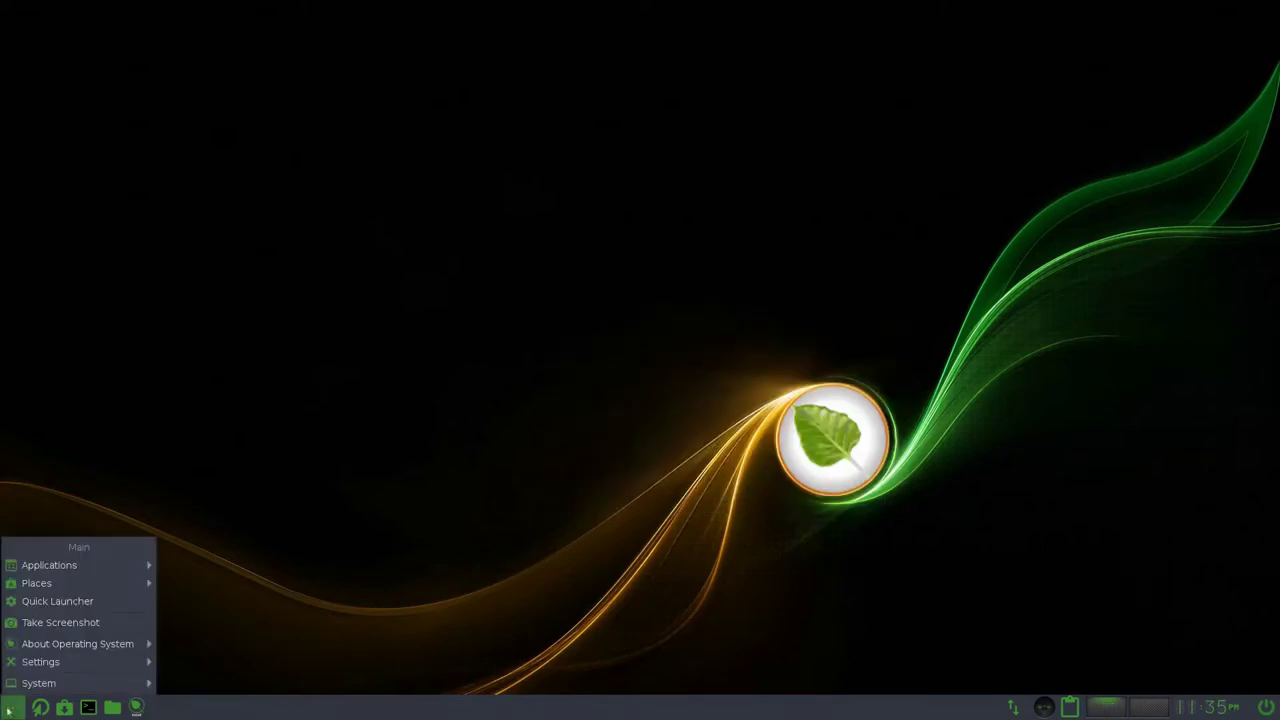
mouse_move(92, 657)
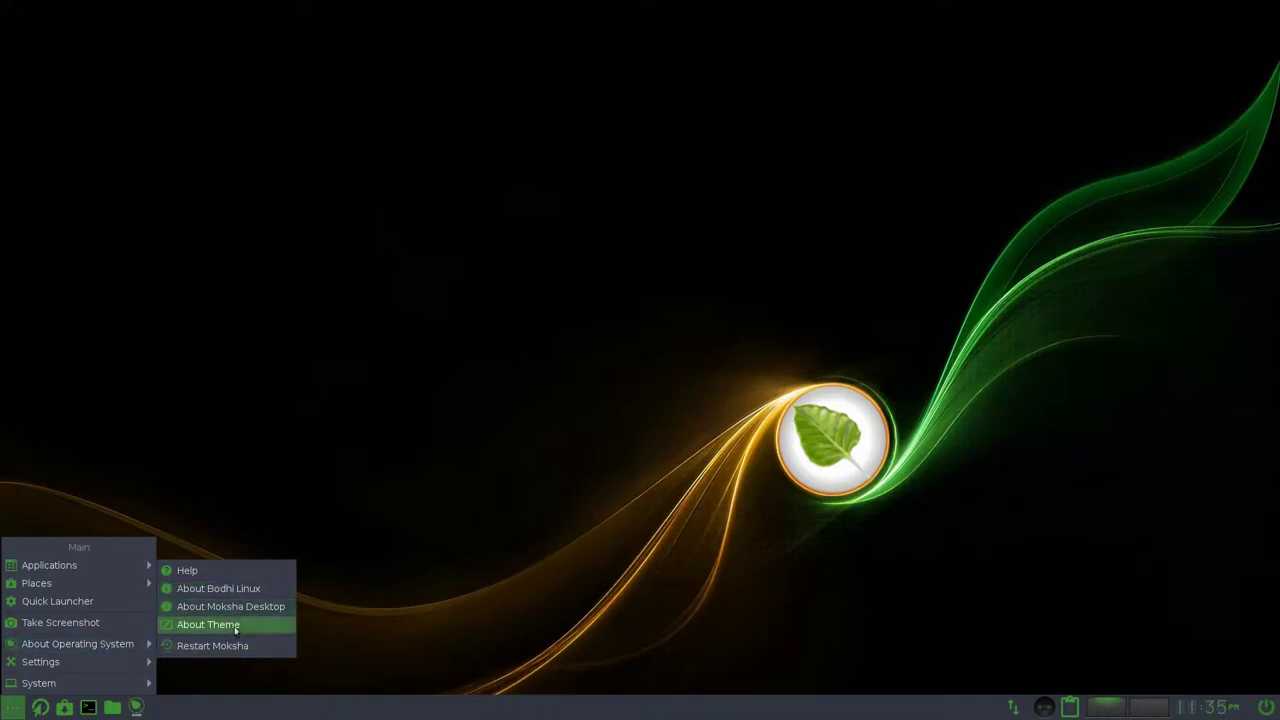
left_click(236, 629)
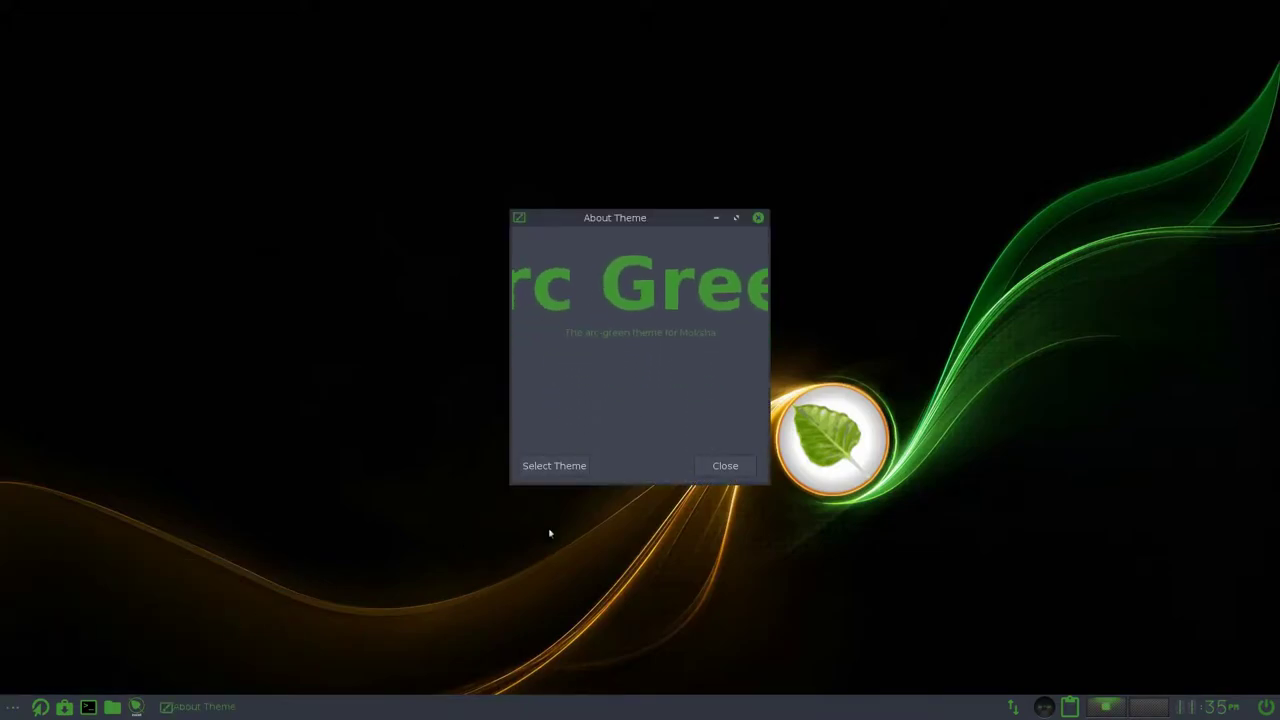
left_click(722, 468)
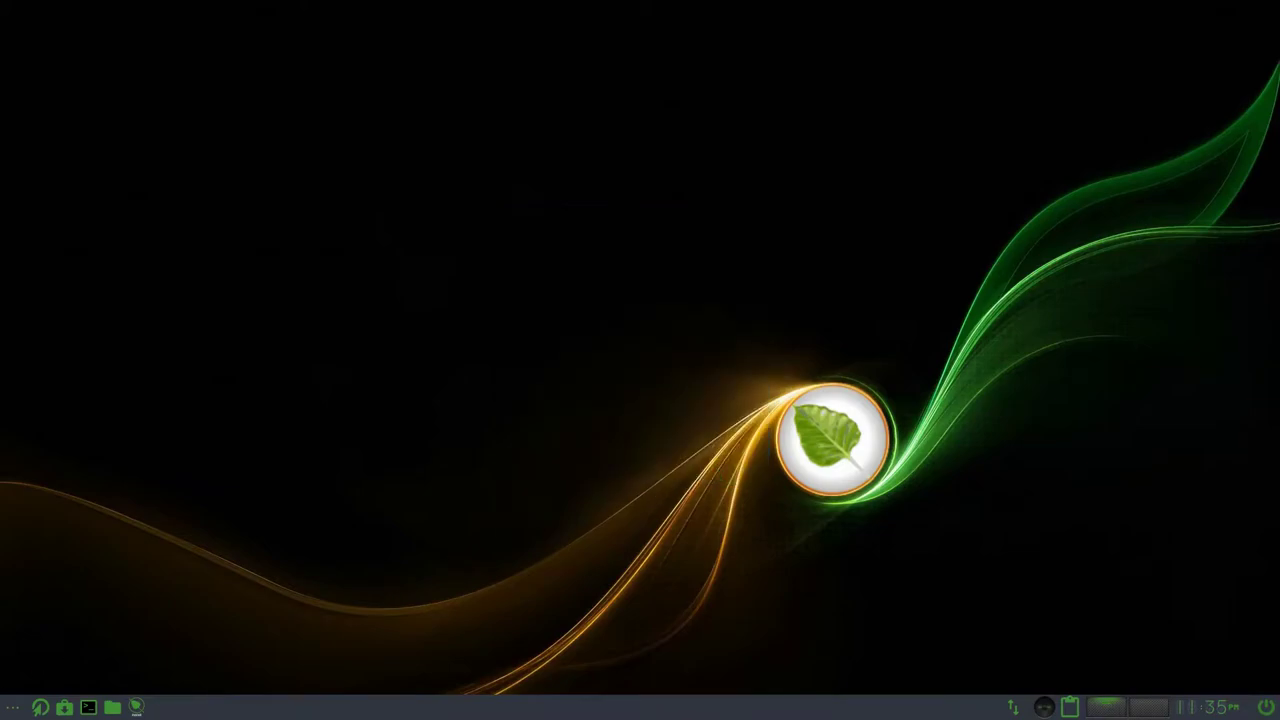
- Look through the application categories, open the PCManFM file manager and view its About information
left_click(14, 708)
mouse_move(77, 571)
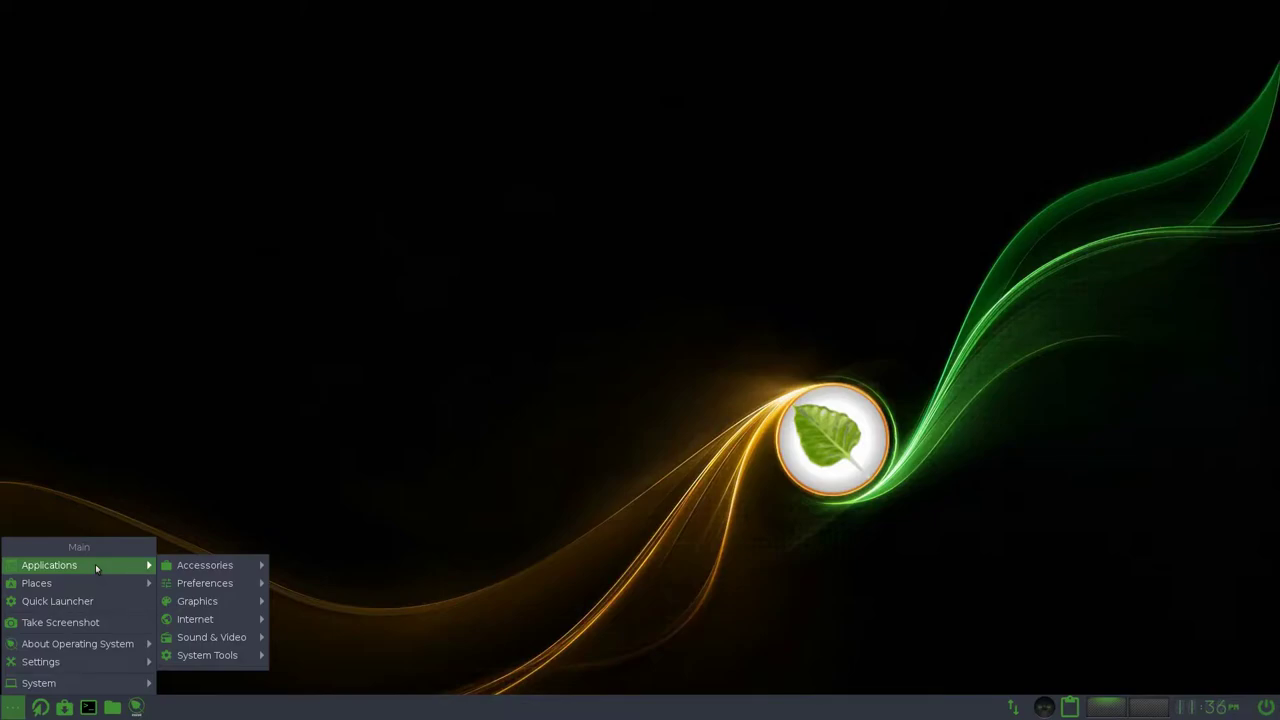
mouse_move(226, 570)
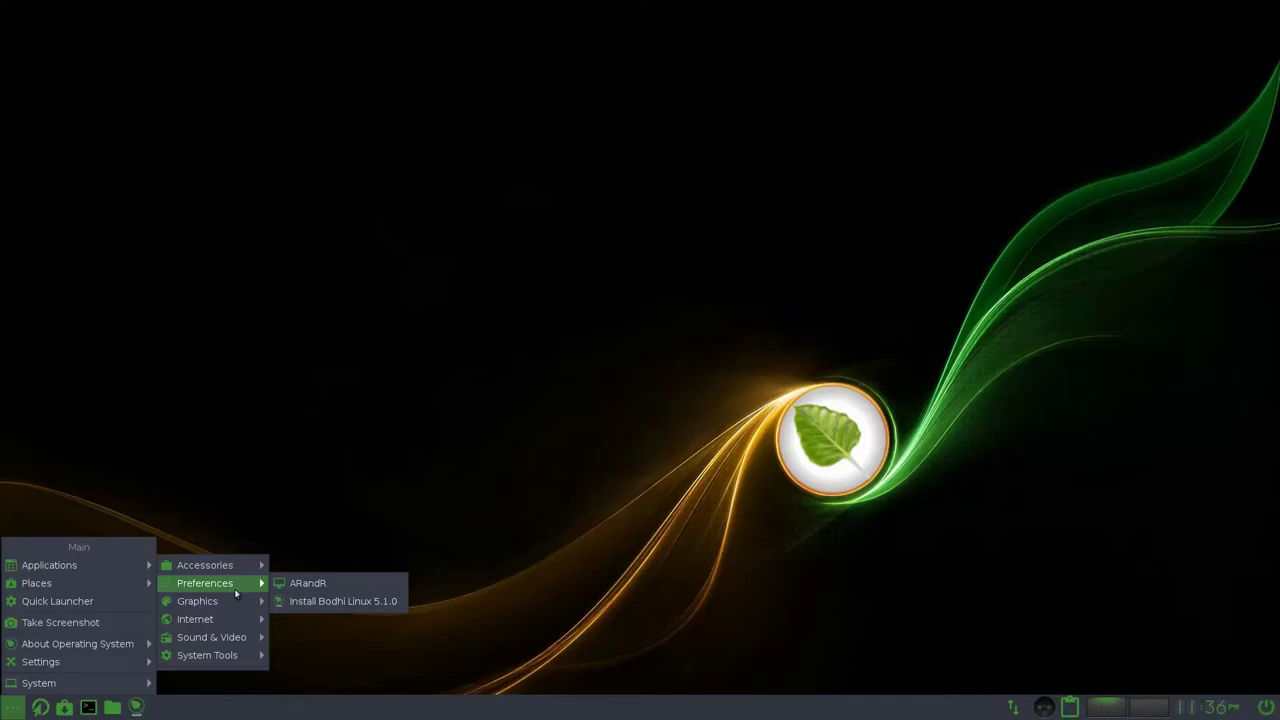
mouse_move(235, 609)
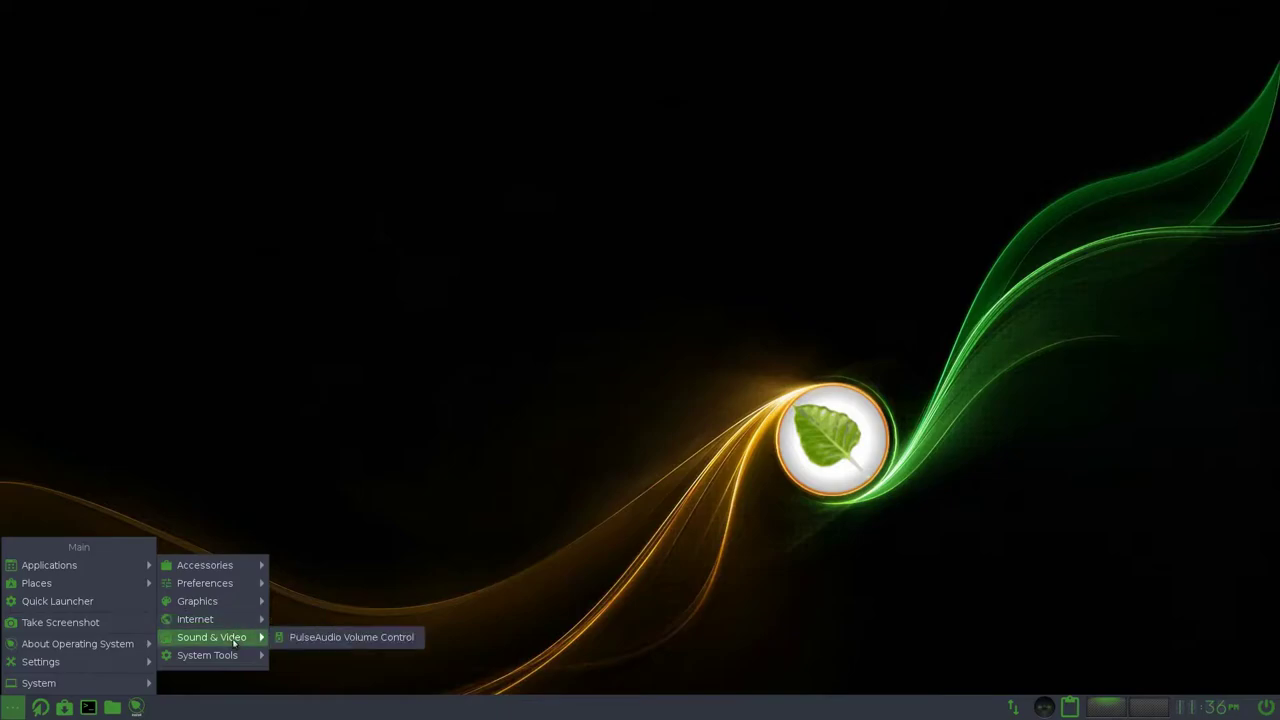
mouse_move(234, 658)
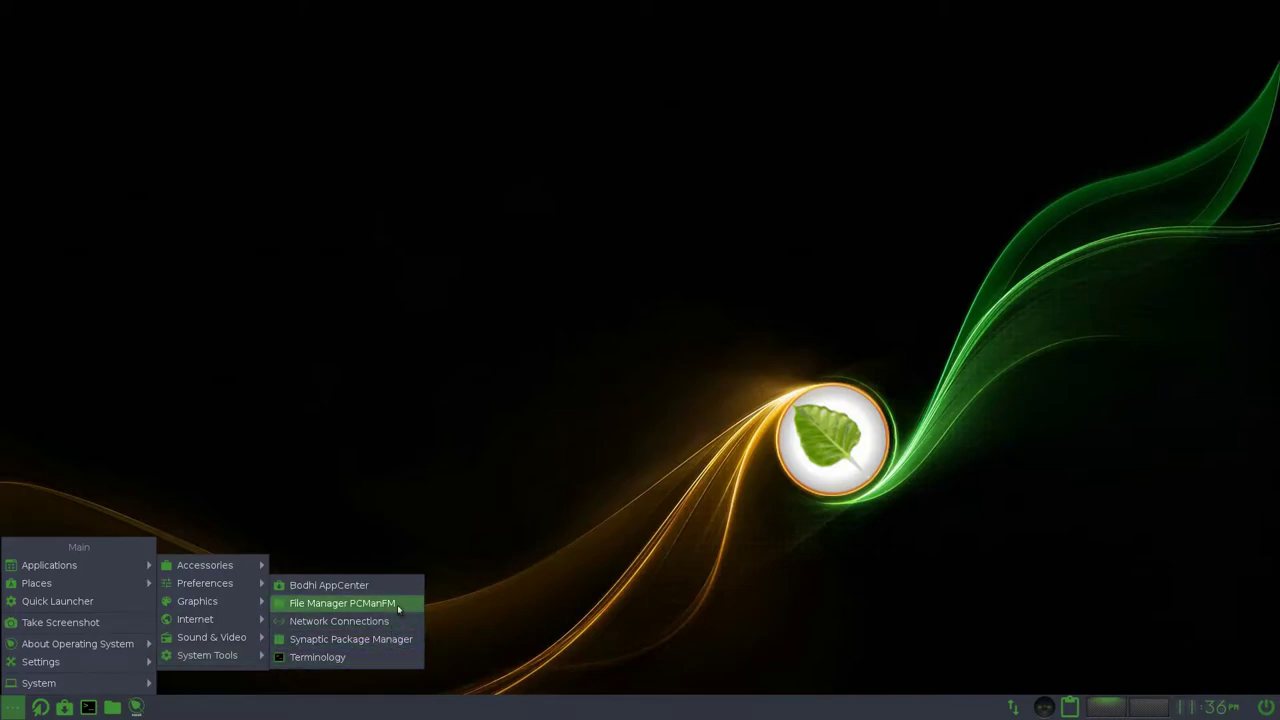
left_click(342, 603)
left_click(204, 27)
left_click(238, 41)
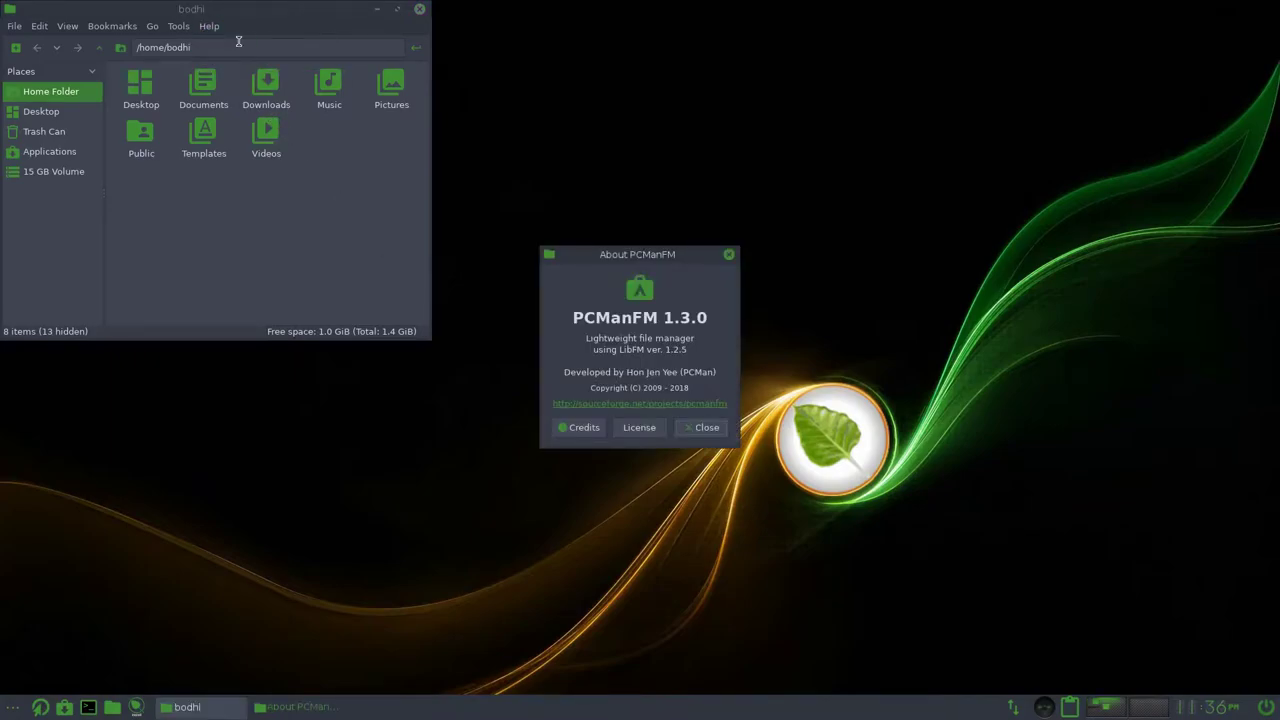
left_click(705, 430)
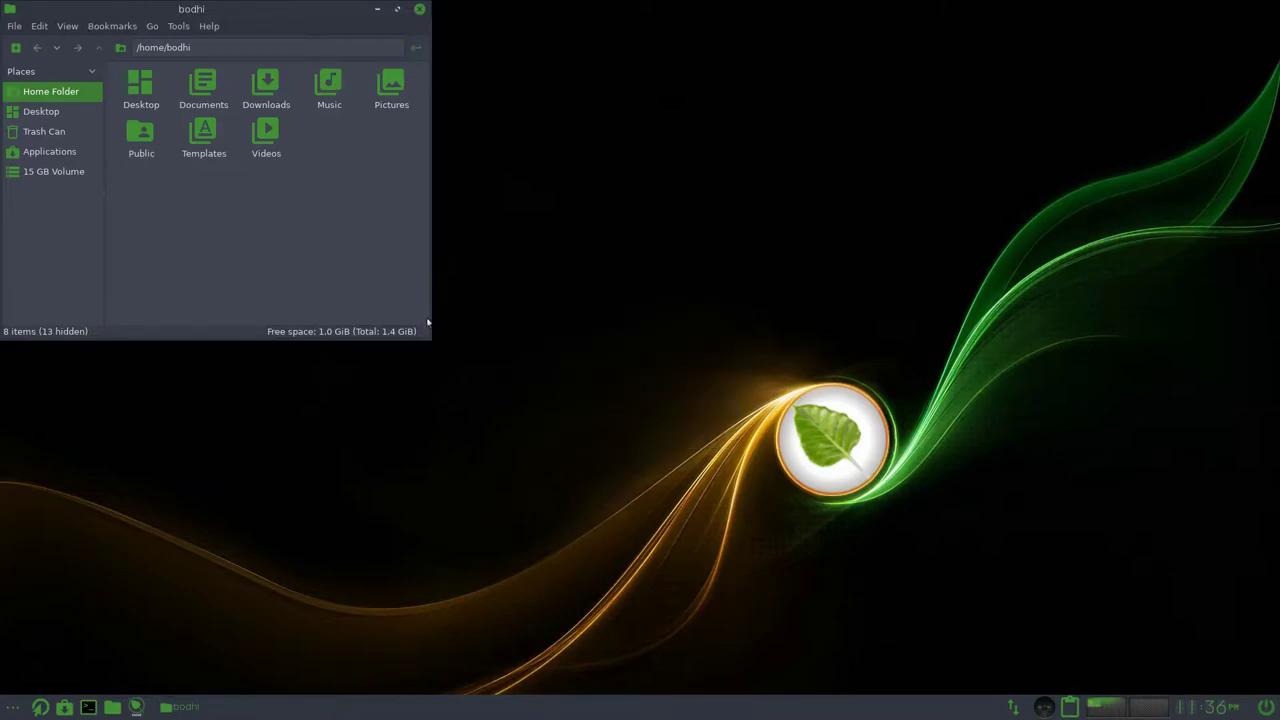
- Enlarge the file manager window, move it toward the middle of the desktop and close it
left_click_drag(430, 338, 651, 460)
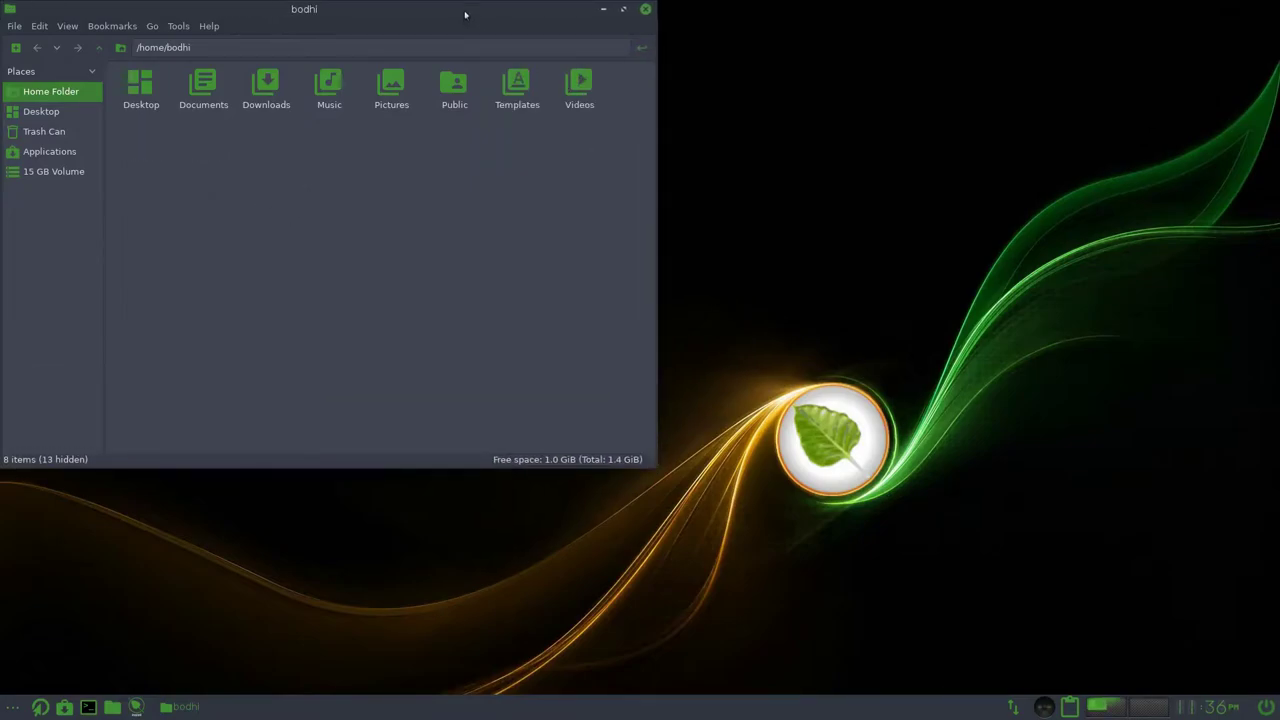
left_click_drag(465, 14, 731, 153)
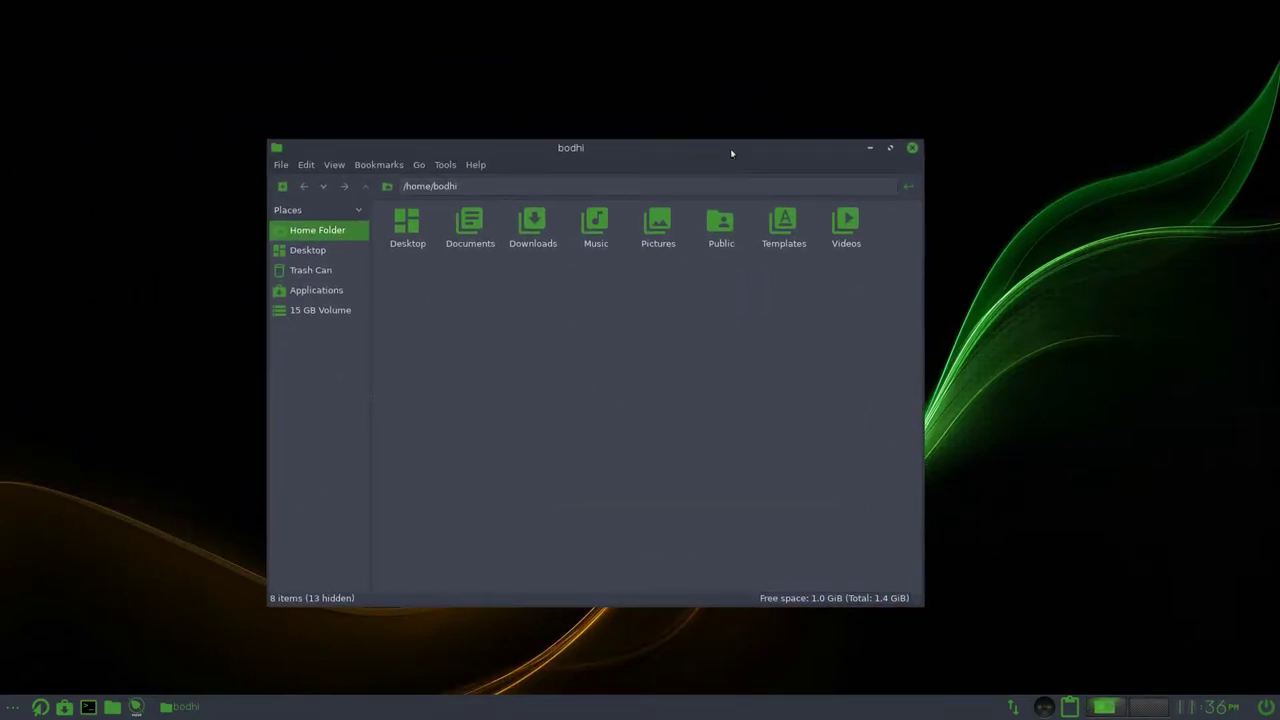
left_click(911, 149)
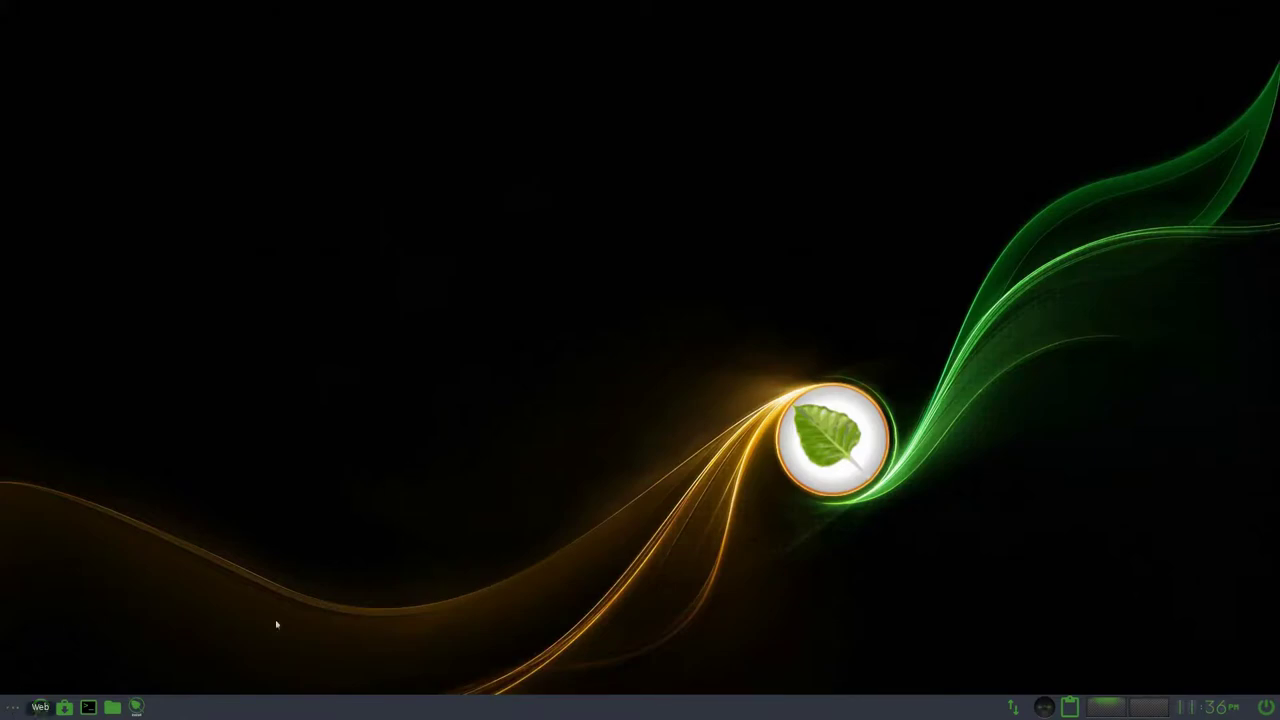
- Look over the network connection options, including the VPN connections
left_click(1012, 707)
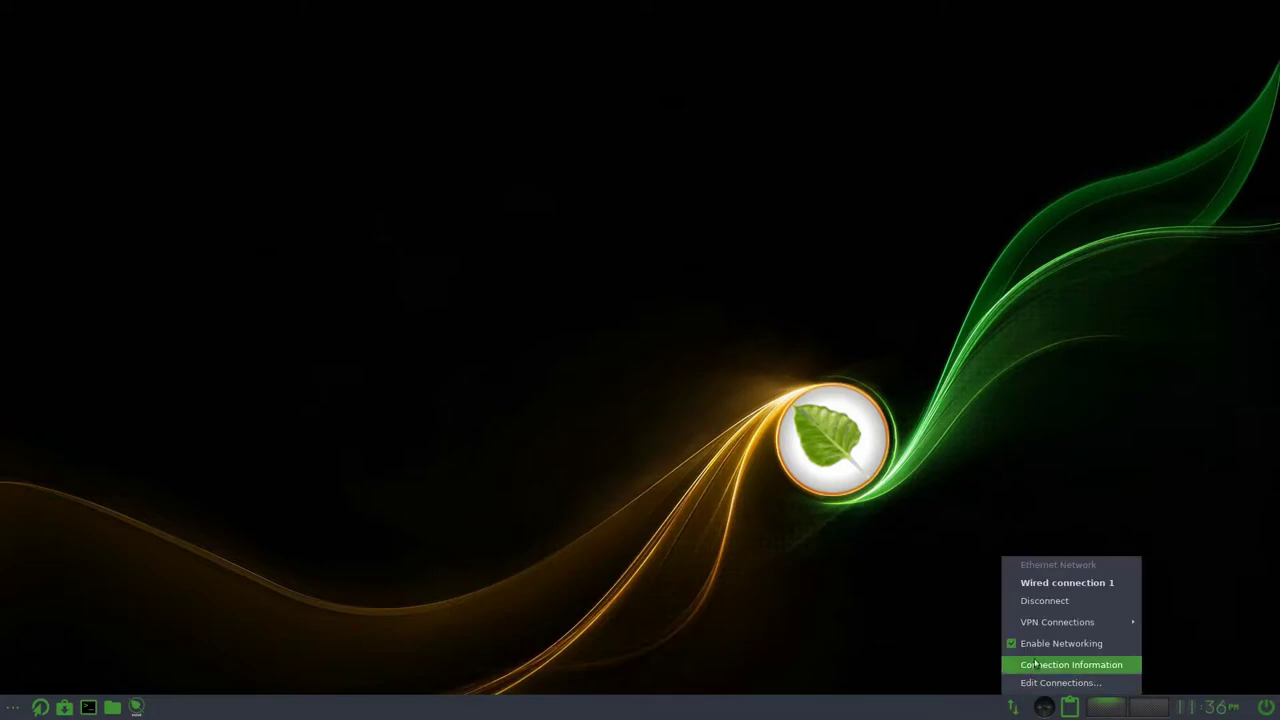
mouse_move(1047, 626)
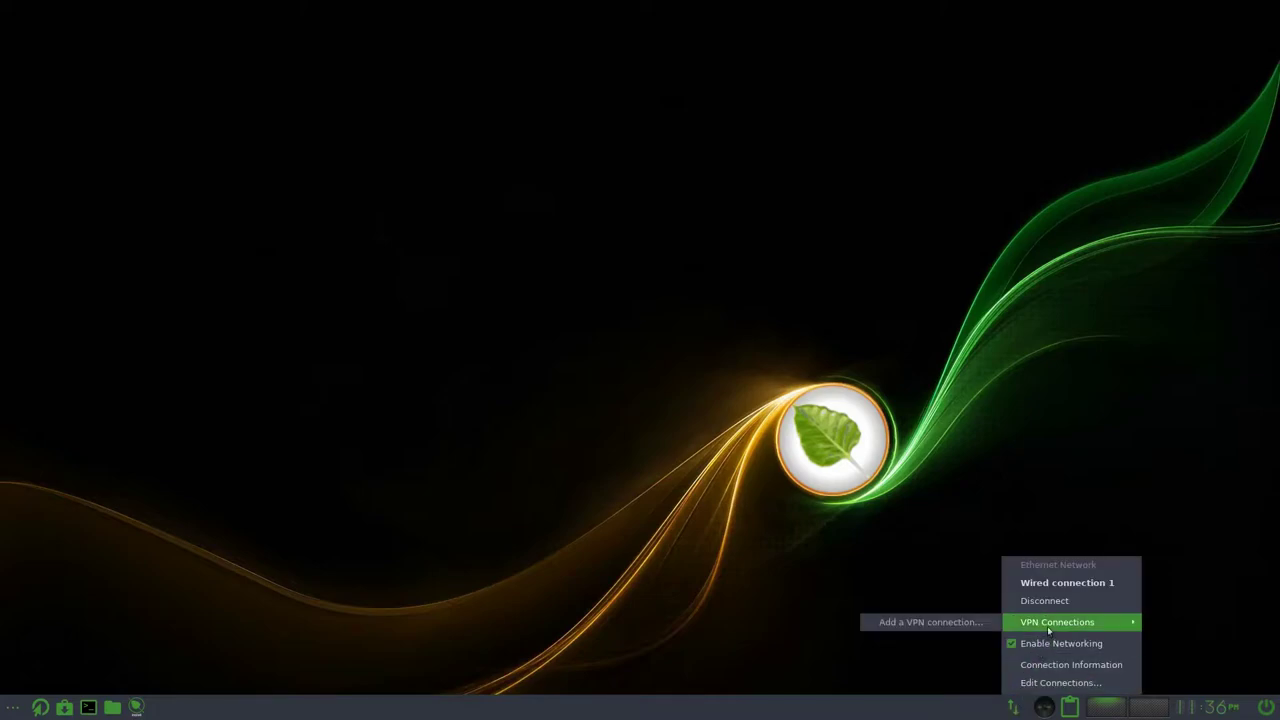
left_click(952, 651)
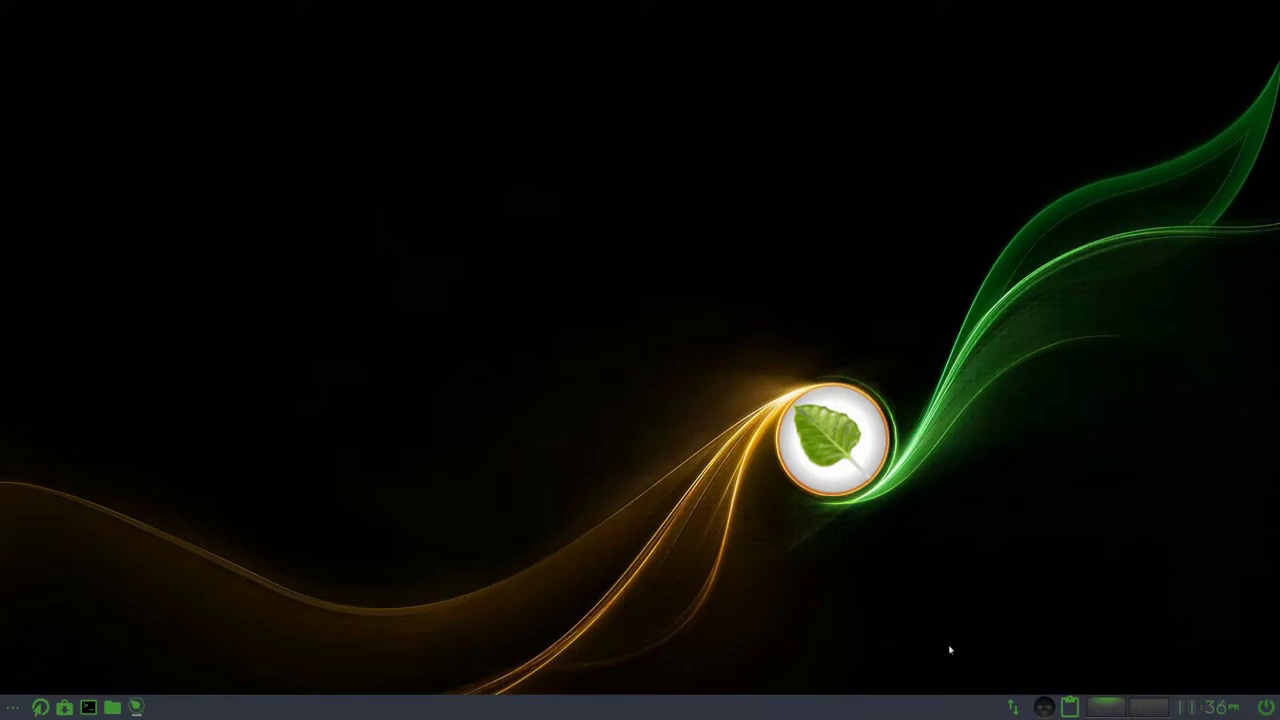
- Check the audio volume control and the clock's calendar
left_click(1055, 708)
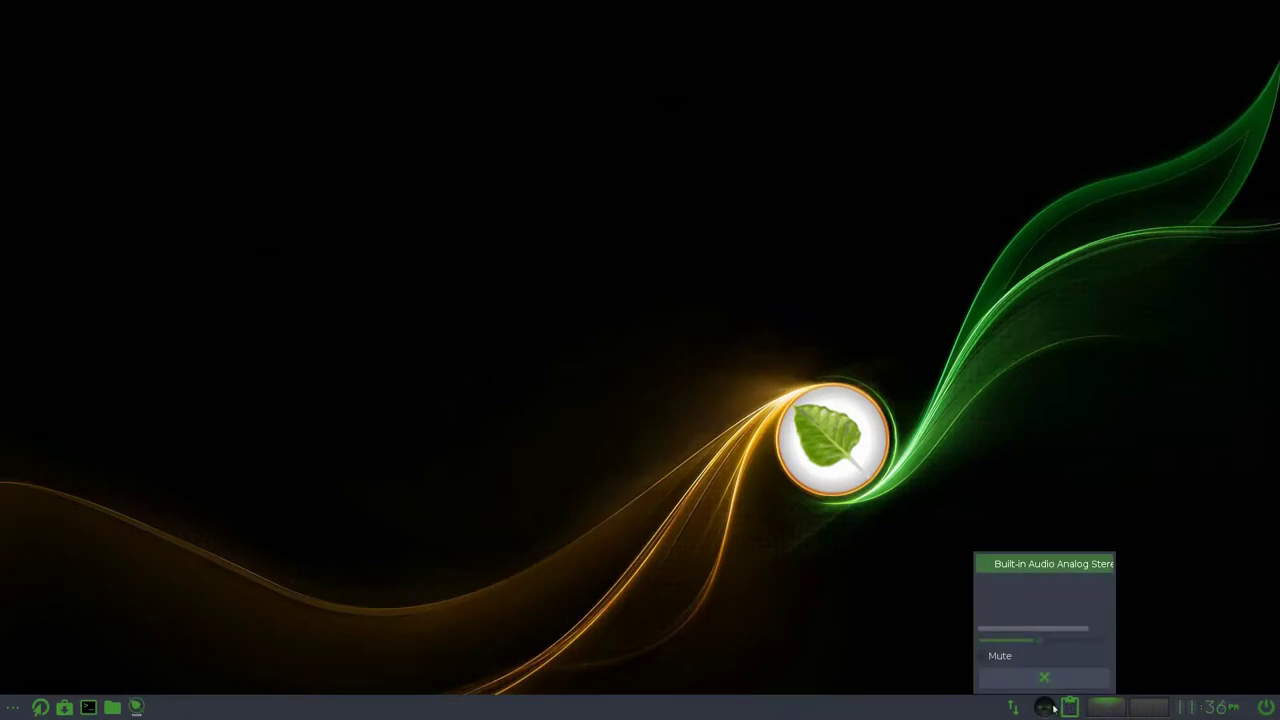
left_click(1055, 708)
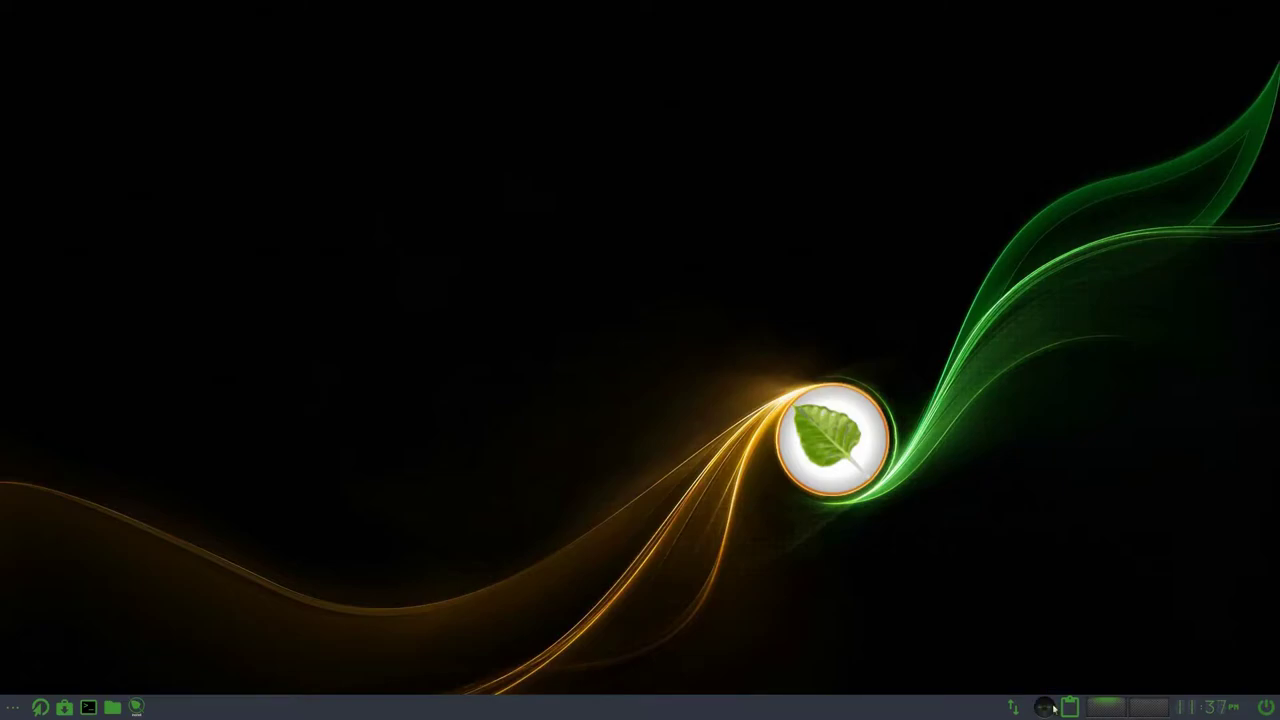
left_click(1210, 707)
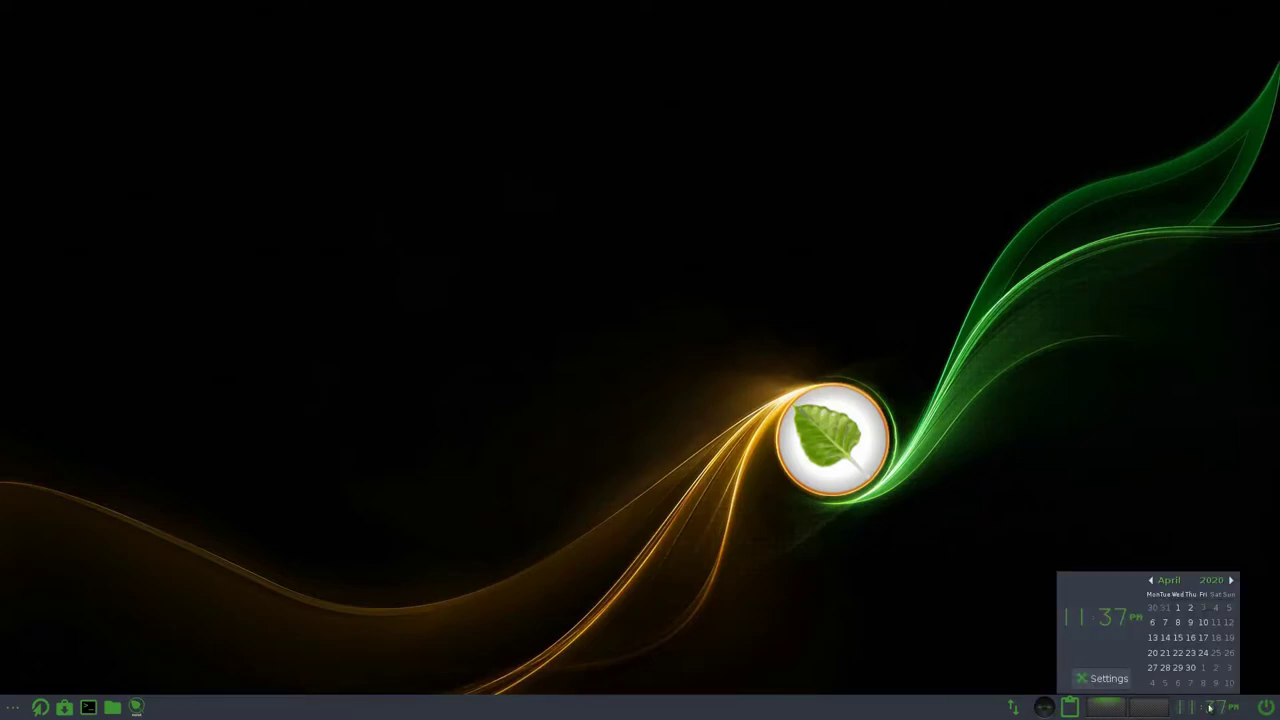
left_click(1210, 707)
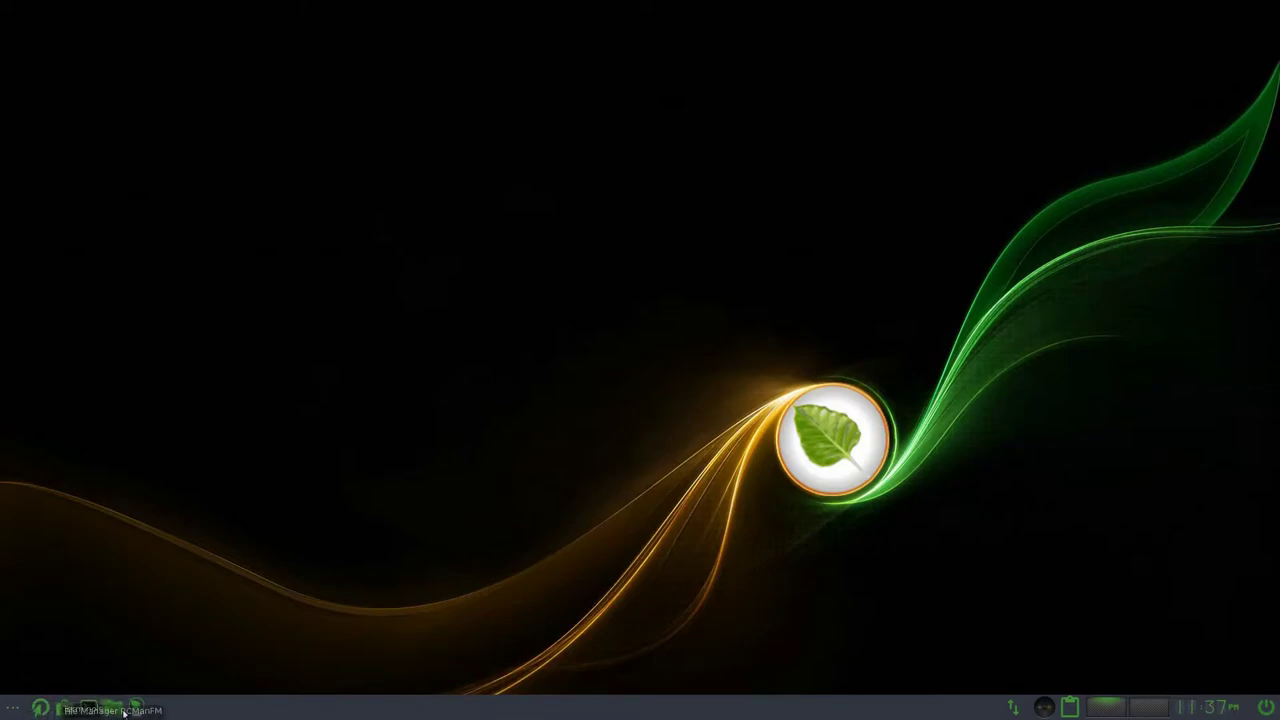
- Open the Terminology terminal, view its About information and close the terminal
left_click(88, 708)
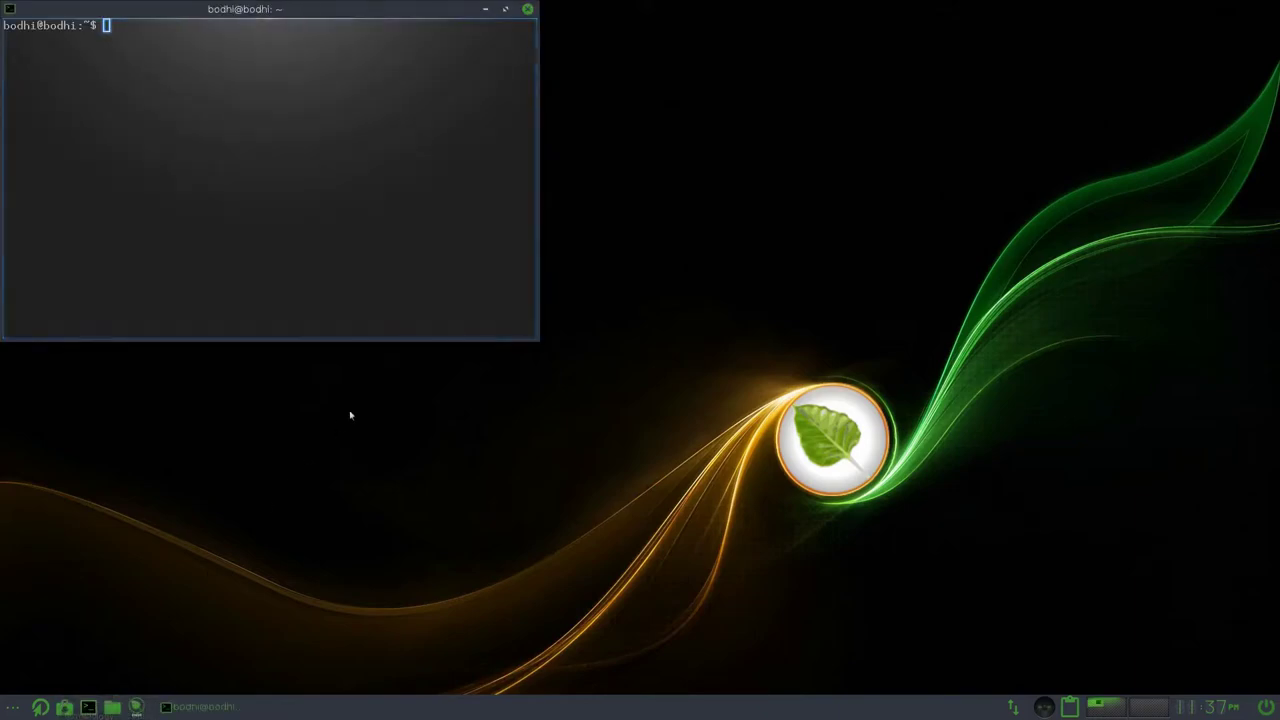
right_click(368, 151)
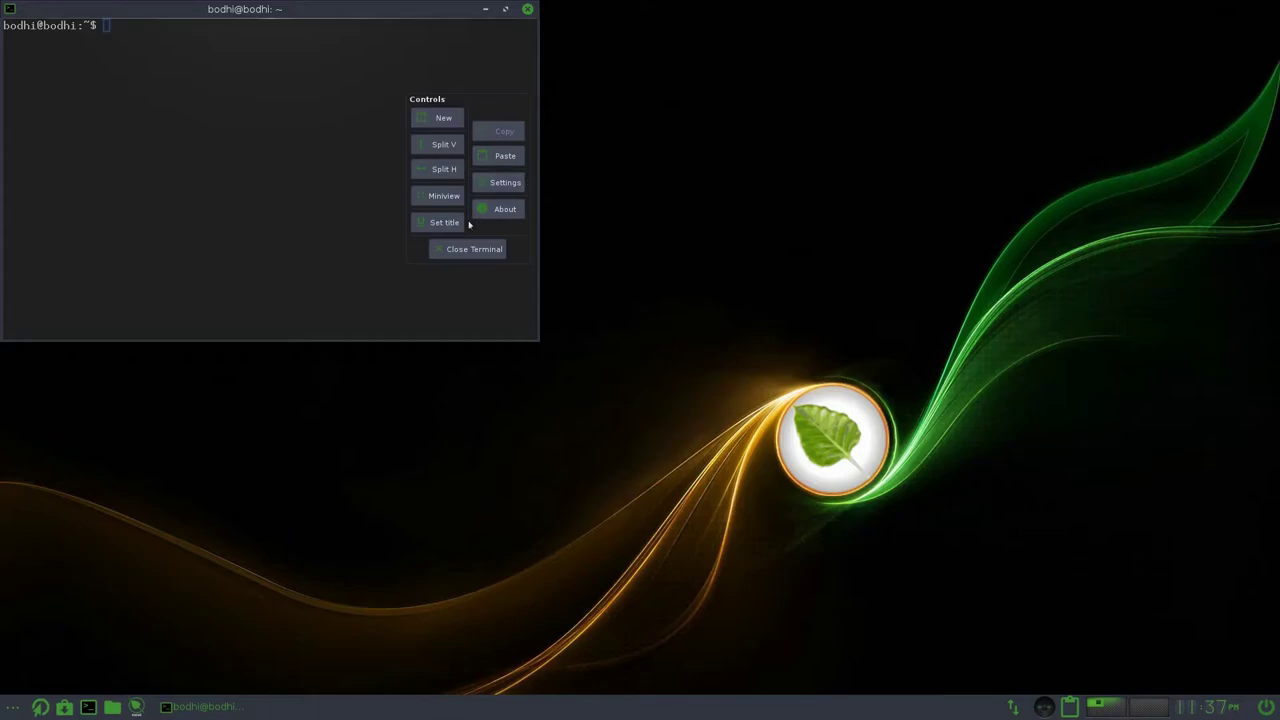
left_click(504, 209)
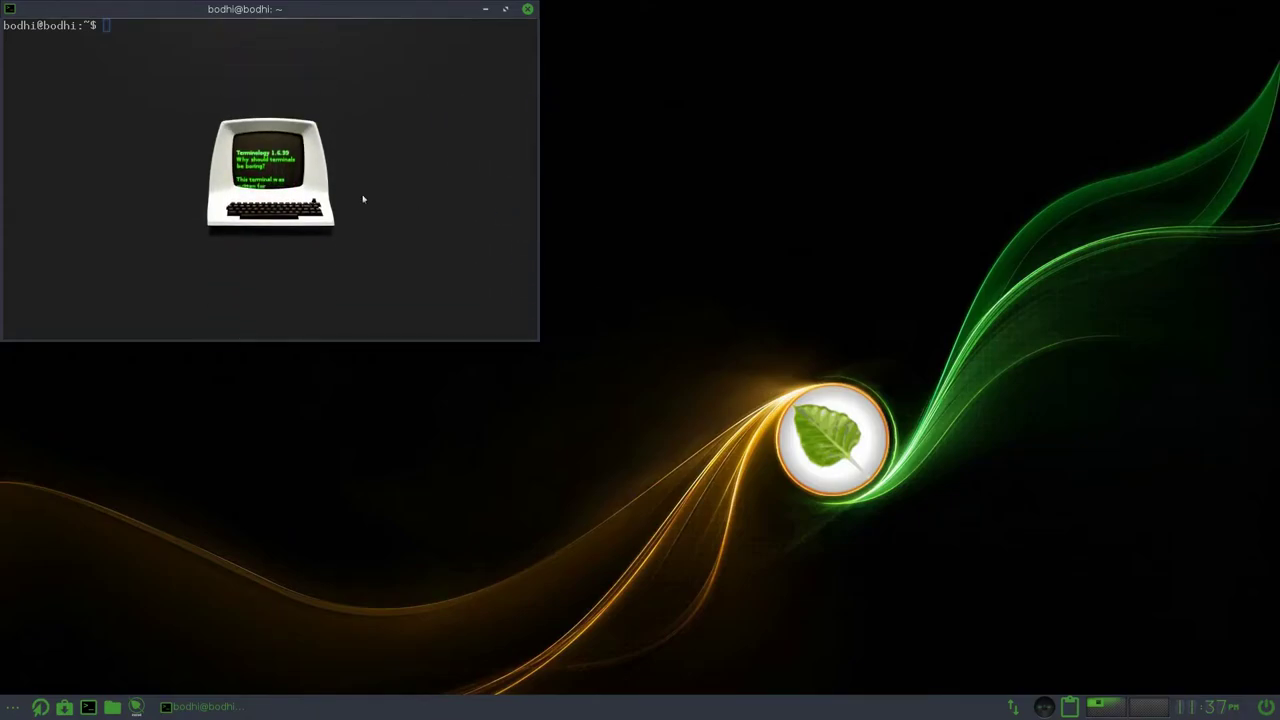
left_click(288, 187)
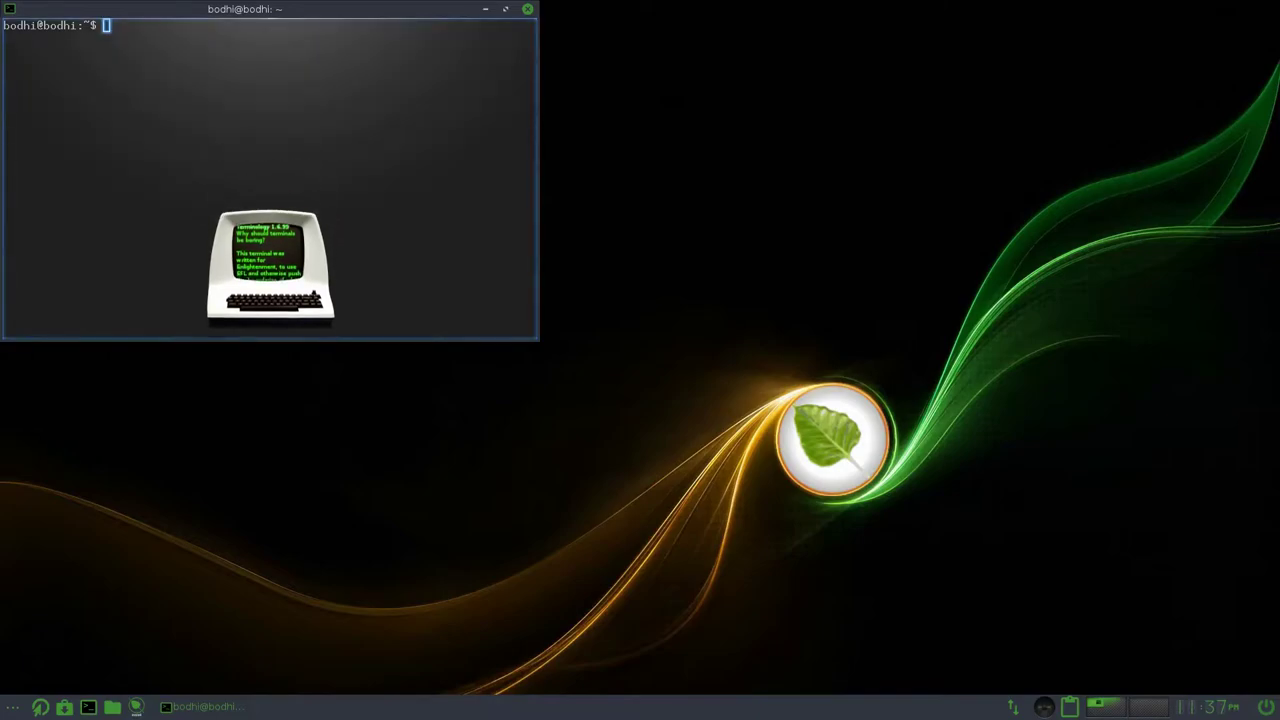
left_click(528, 10)
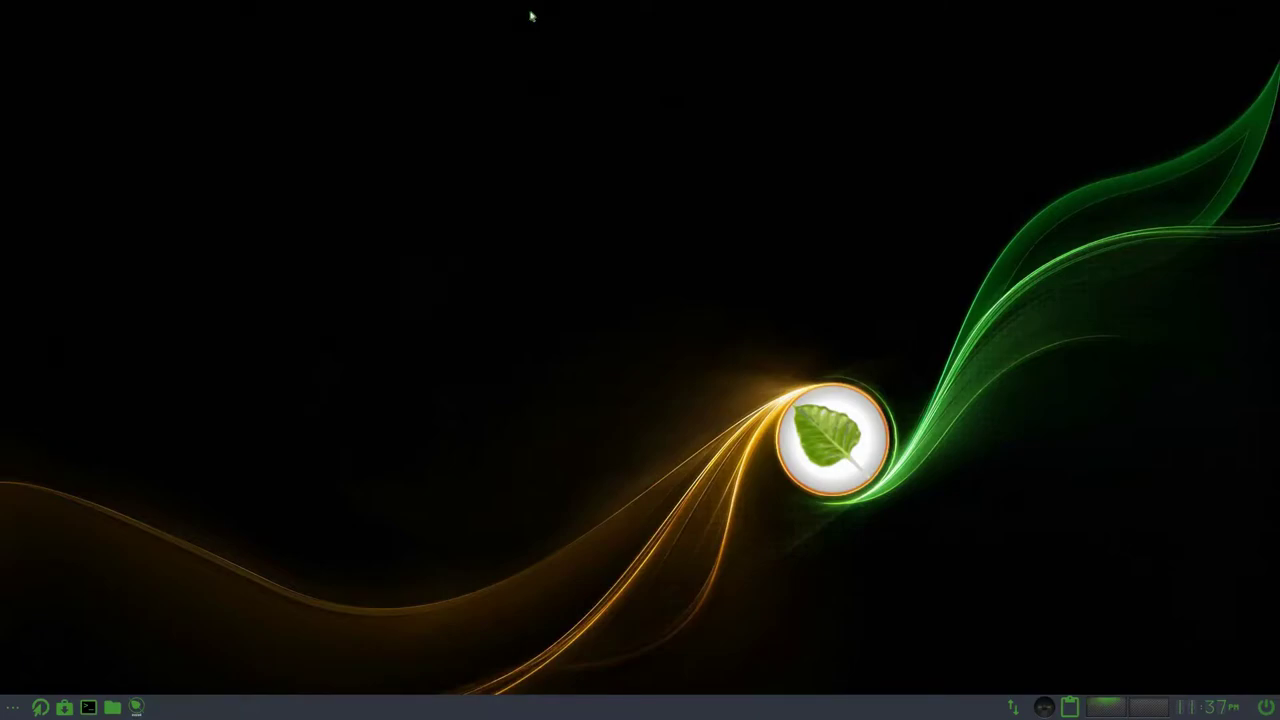
- Open the Quick Launcher from the main menu and look through its application categories, down to System Tools
left_click(12, 707)
mouse_move(117, 584)
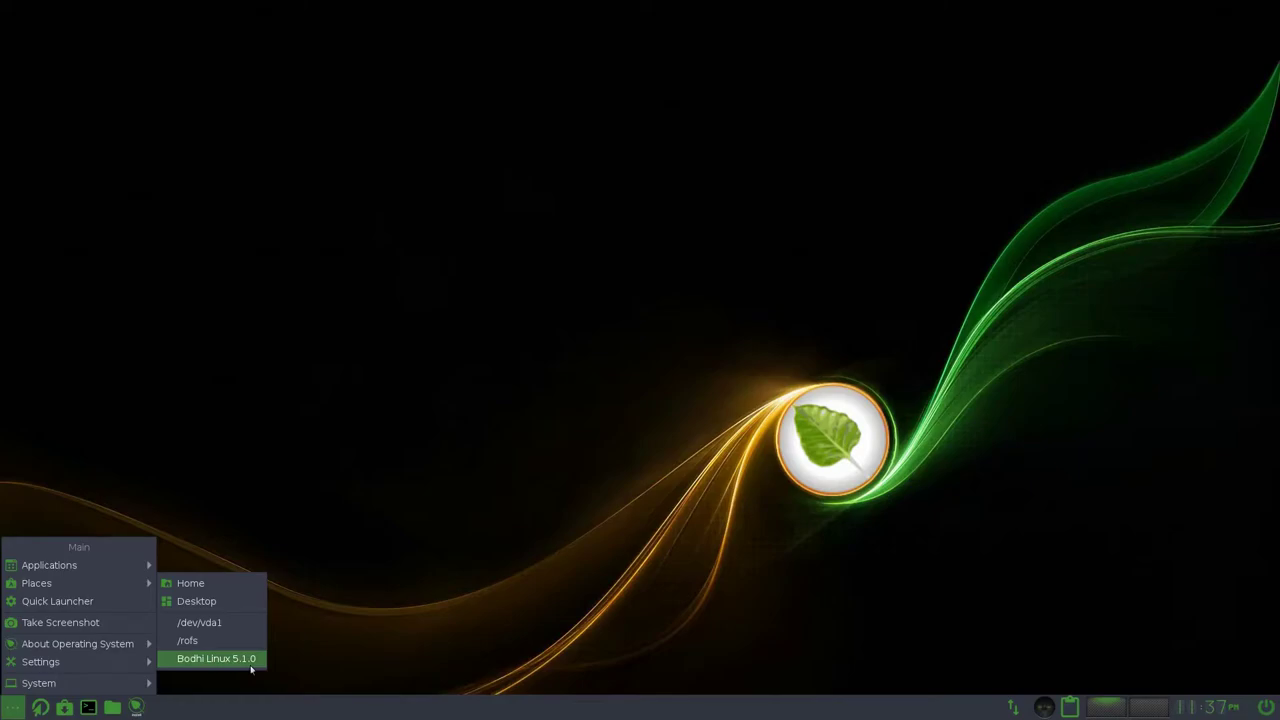
left_click(109, 602)
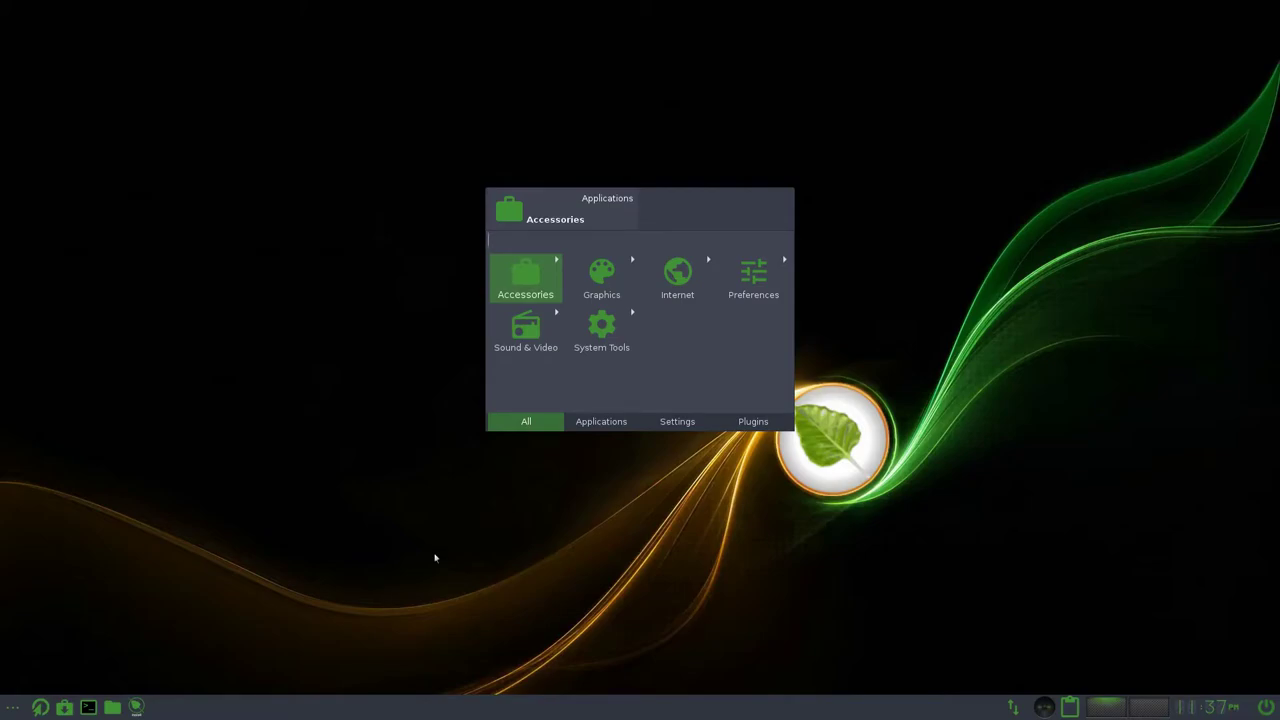
key("Right")
key("Down")
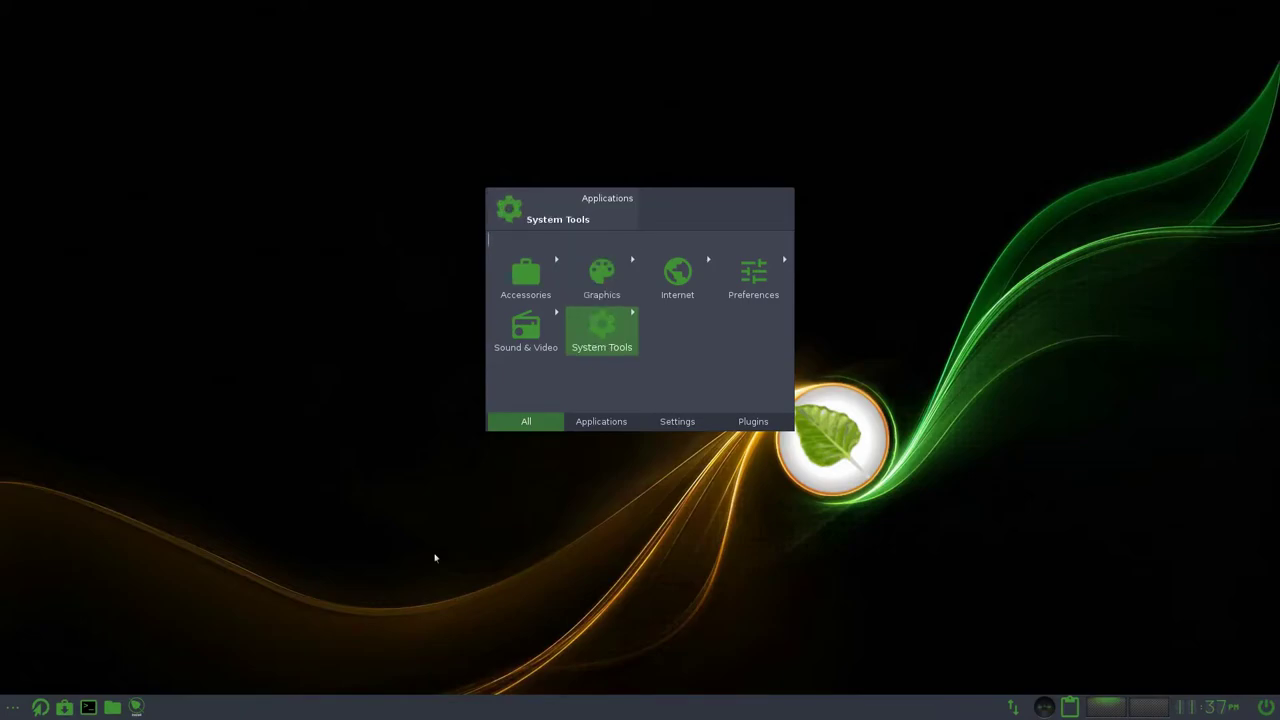
- Browse the Quick Launcher's settings categories, from Advanced through Files and Extensions
left_click(680, 424)
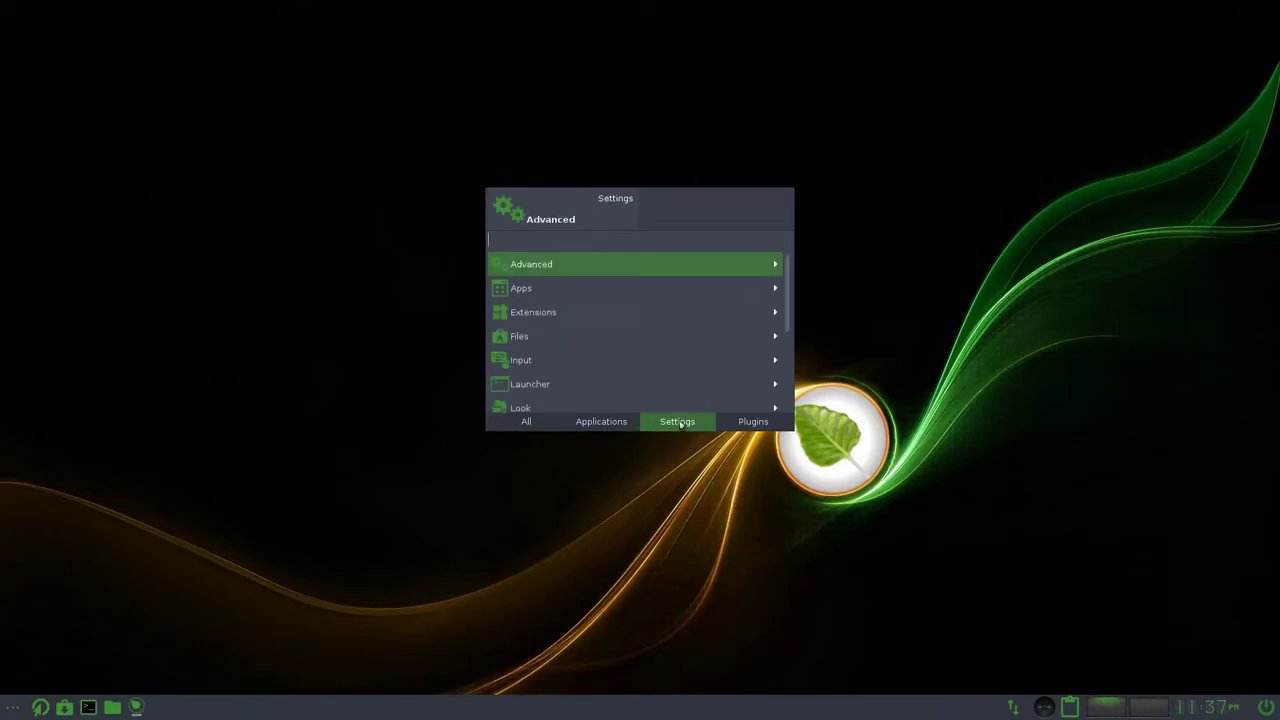
key("Down")
key("Down")
key("Down")
key("Right")
key("Left")
key("Up")
key("Right")
key("Down")
key("Down")
key("Down")
key("Down")
key("Down")
key("Down")
key("Left")
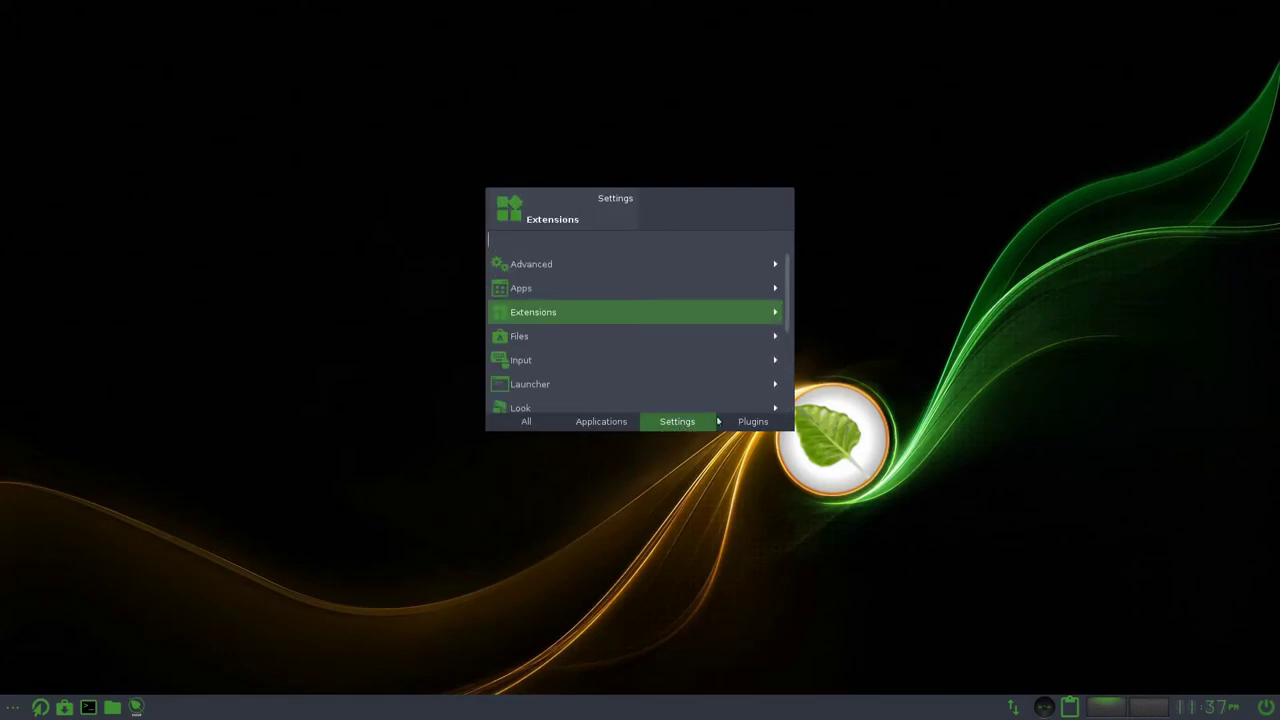
- Look through the Quick Launcher's plugins, opening the Windows plugin and returning to the plugin list
left_click(755, 421)
key("Right")
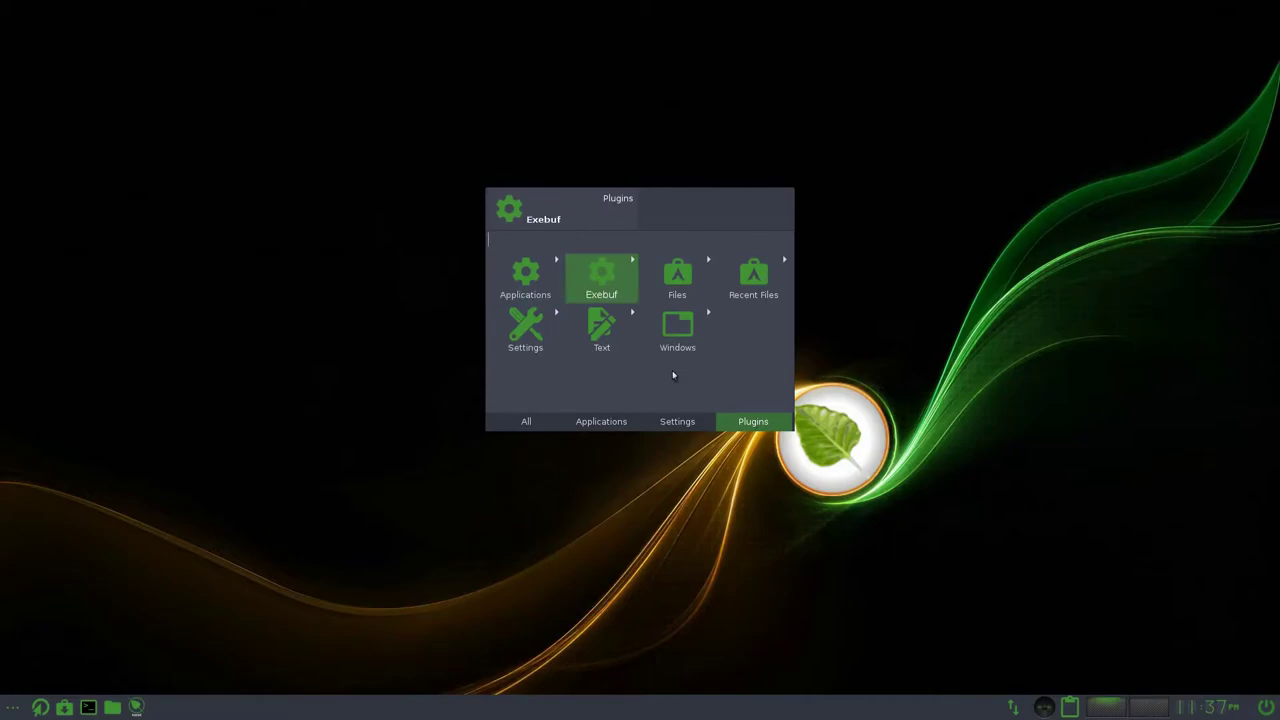
key("Right")
key("Right")
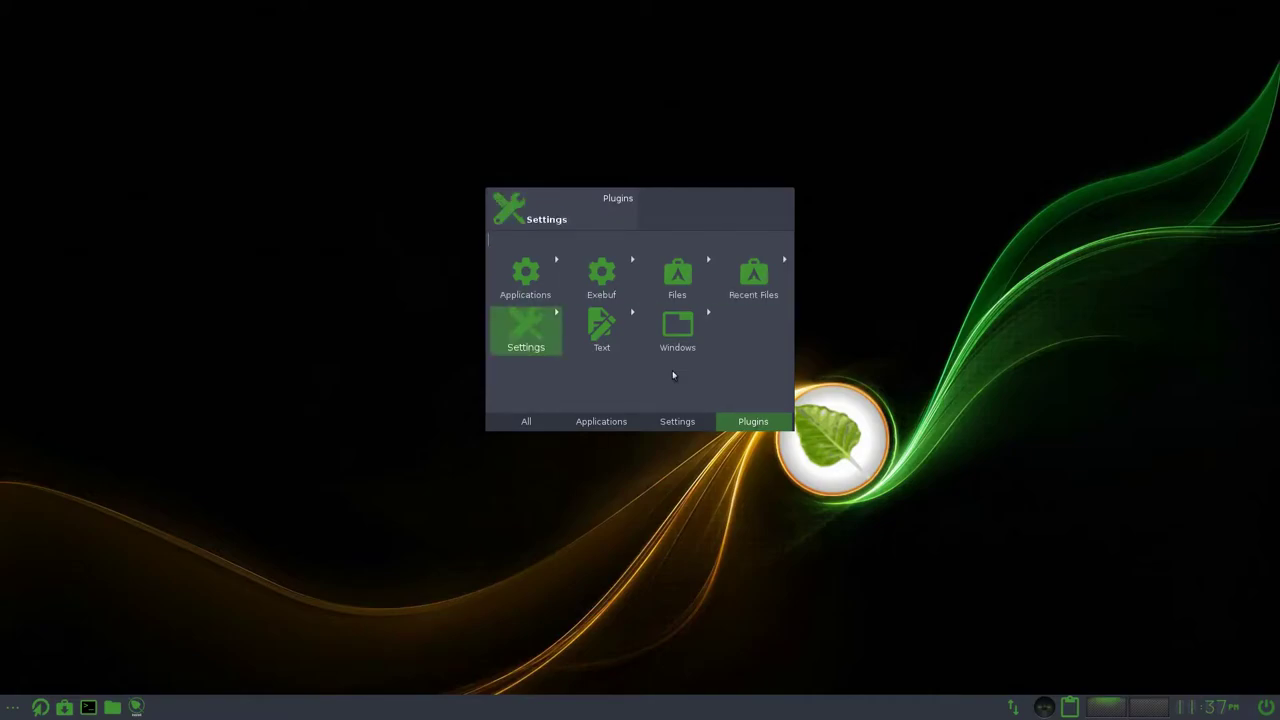
key("Right")
key("Right")
key("Return")
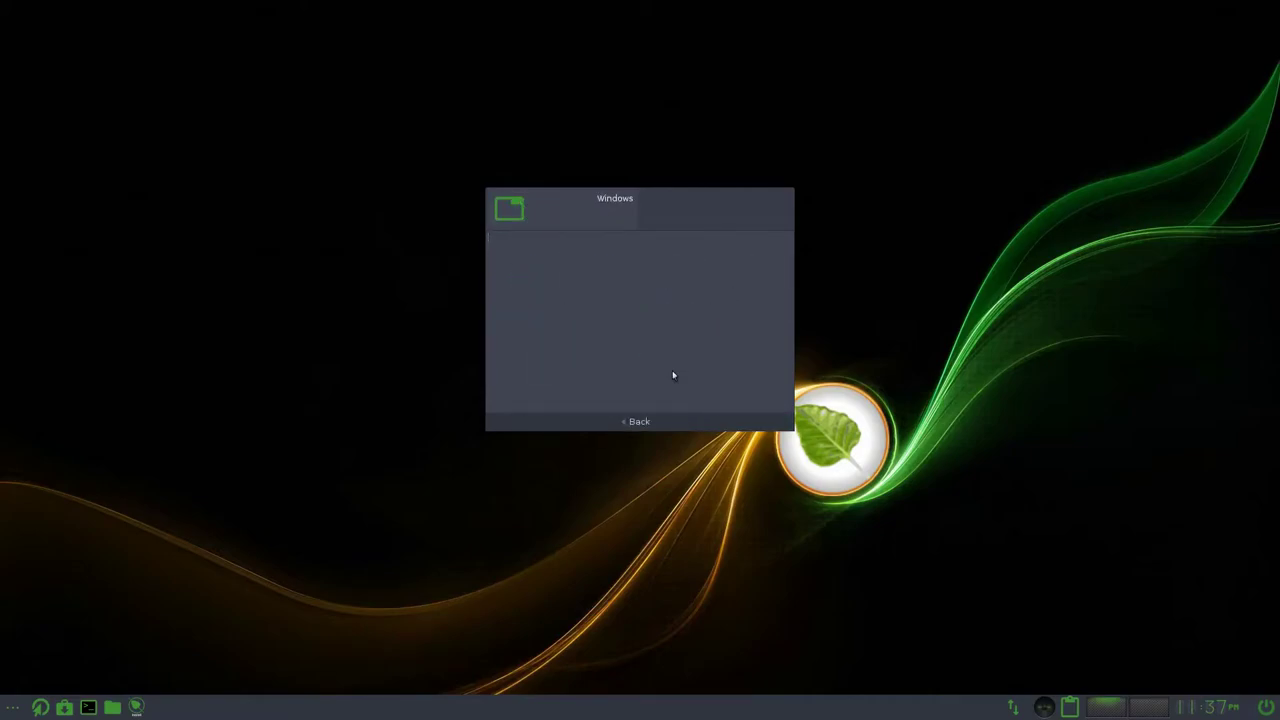
key("BackSpace")
key("Up")
key("Left")
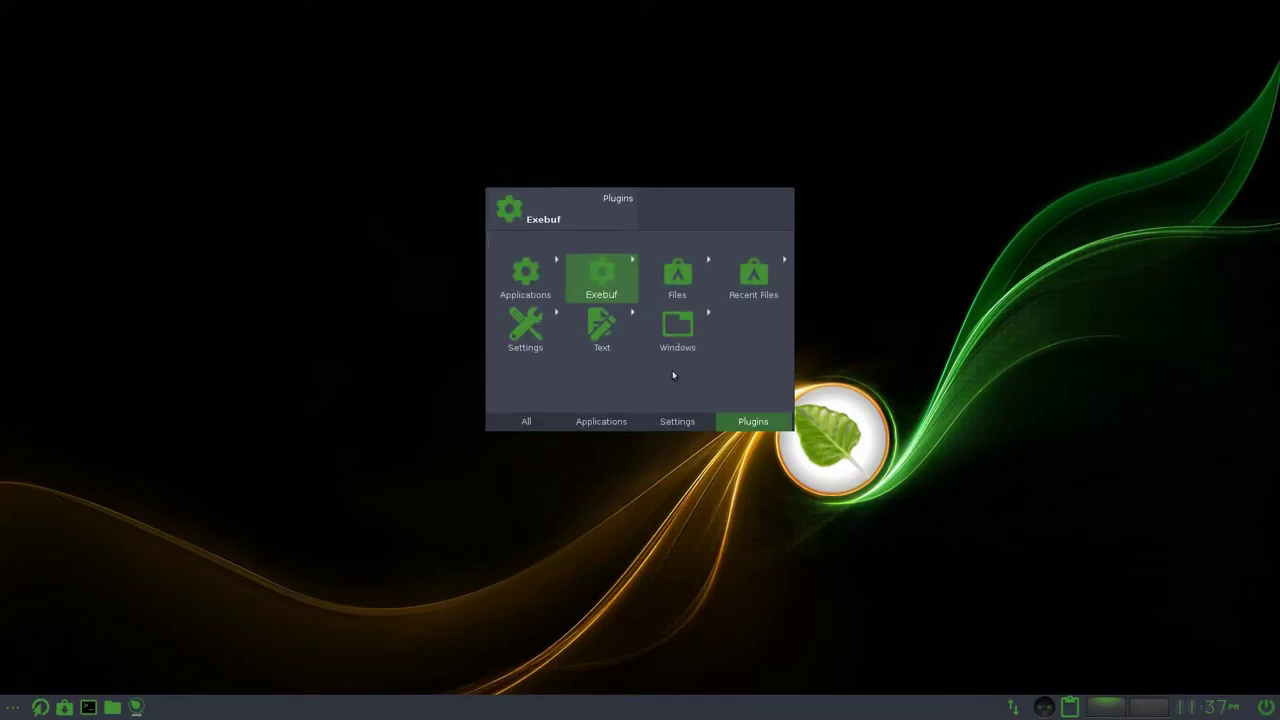
- Calculate =2/2 with the Quick Launcher's calculator, clear the entry and close the launcher
type("}2]")
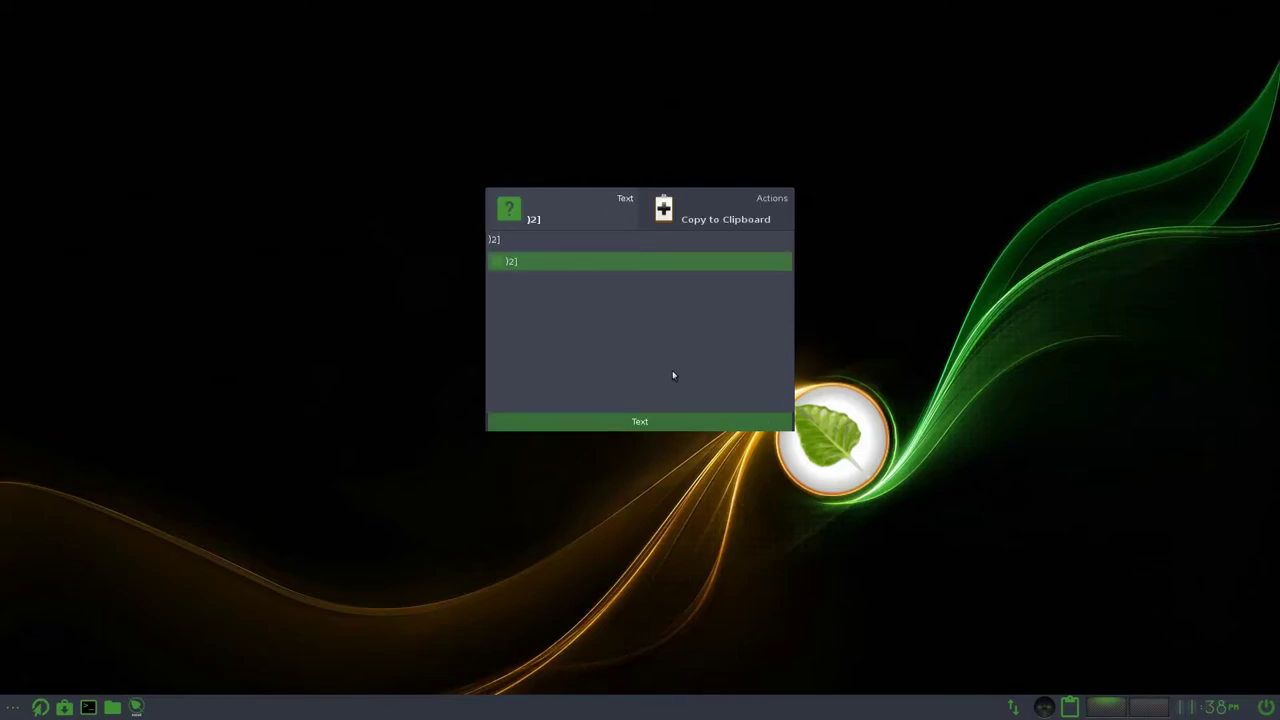
key("Escape")
type("=2")
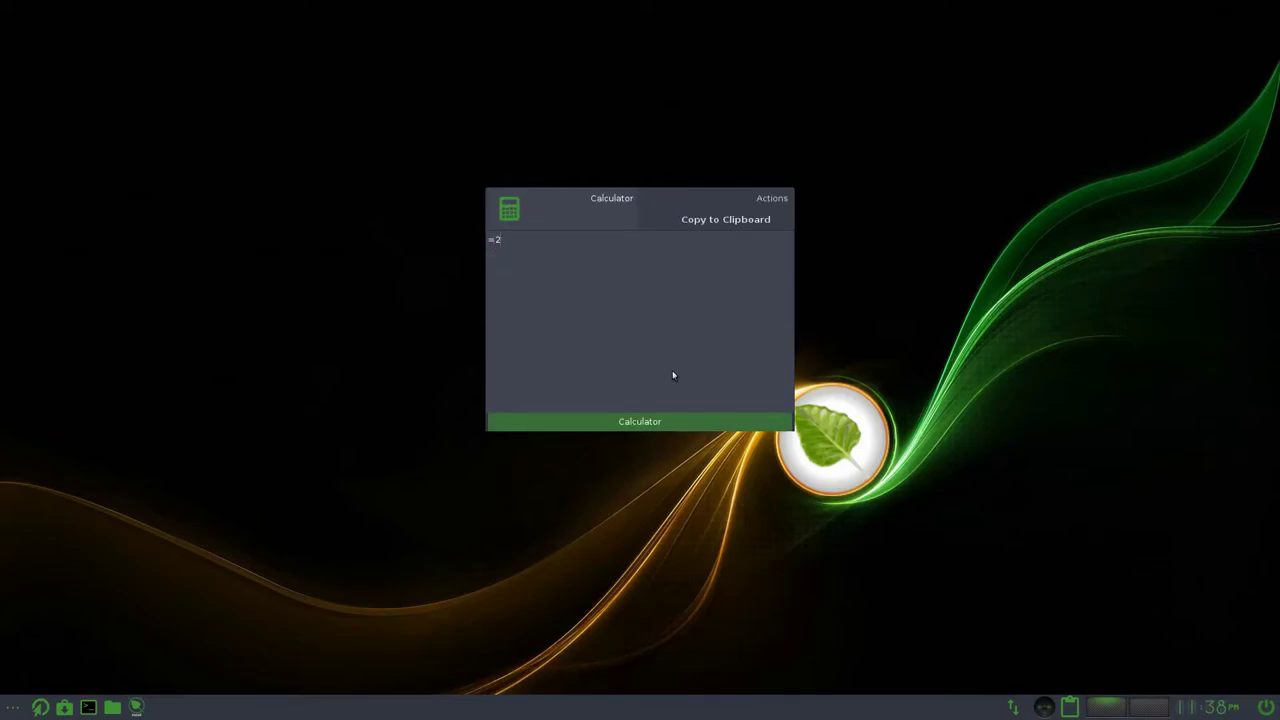
type("/2")
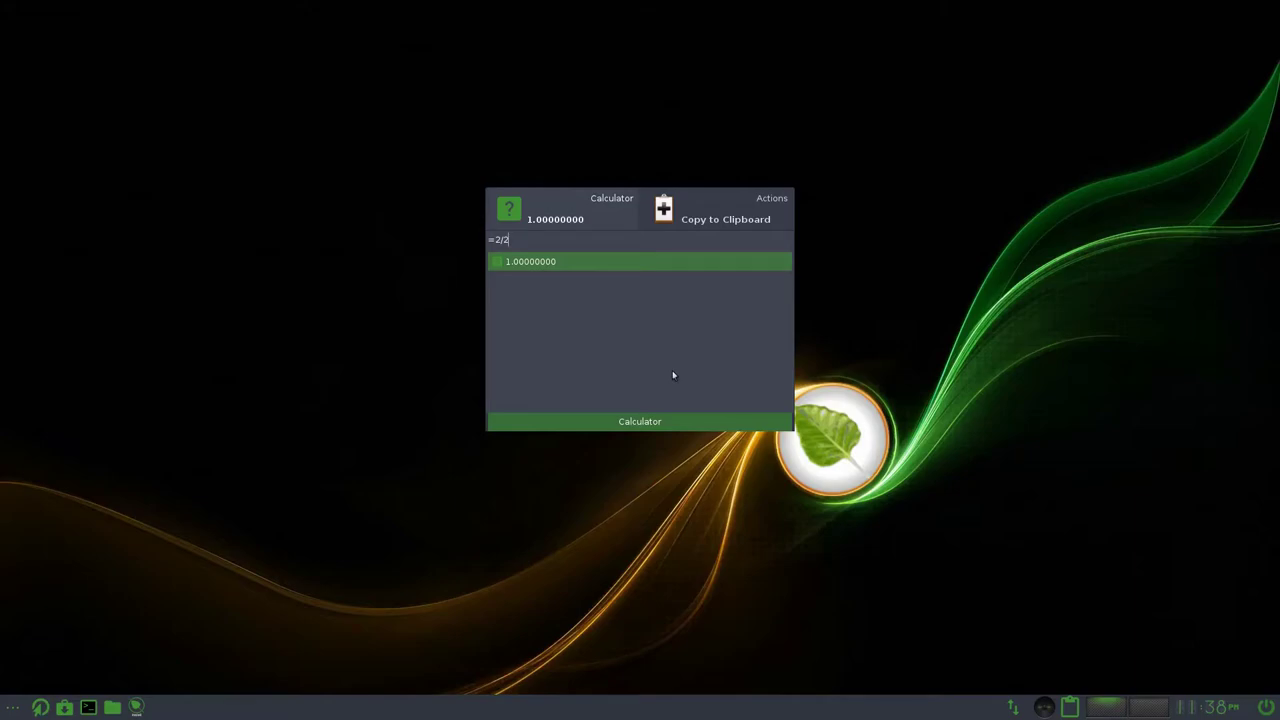
key("BackSpace")
key("BackSpace")
key("BackSpace")
key("BackSpace")
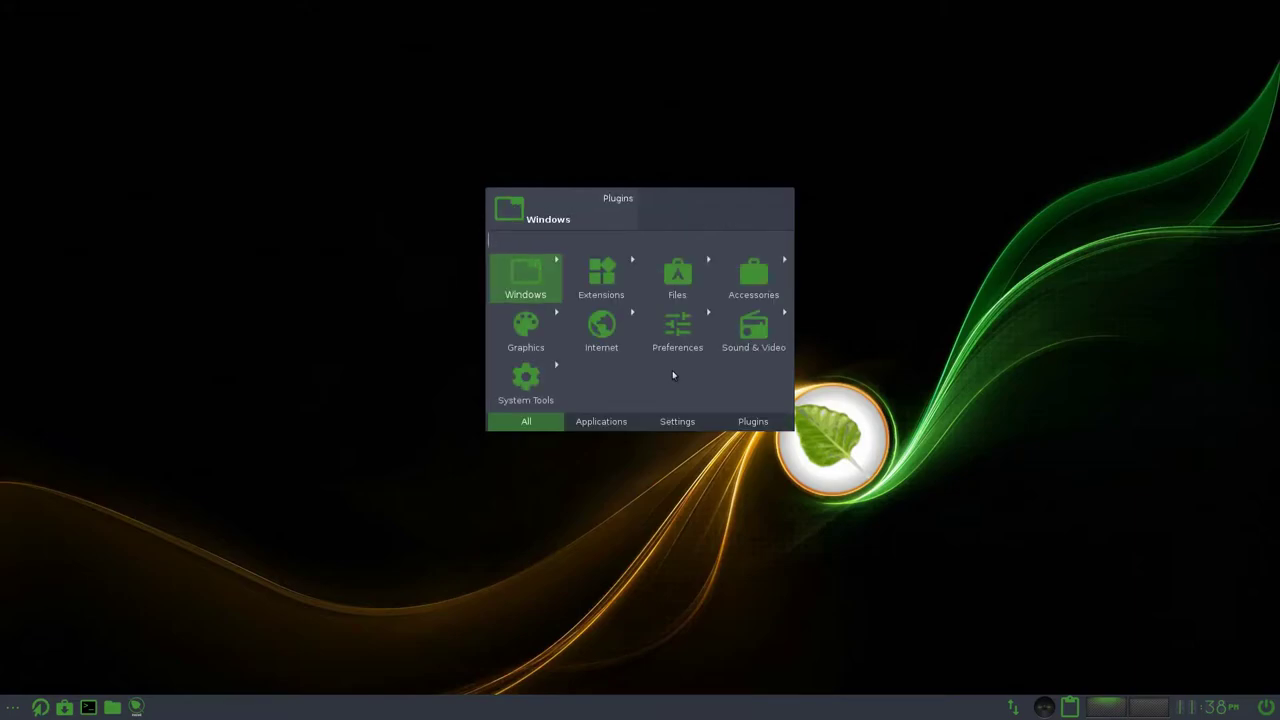
key("Escape")
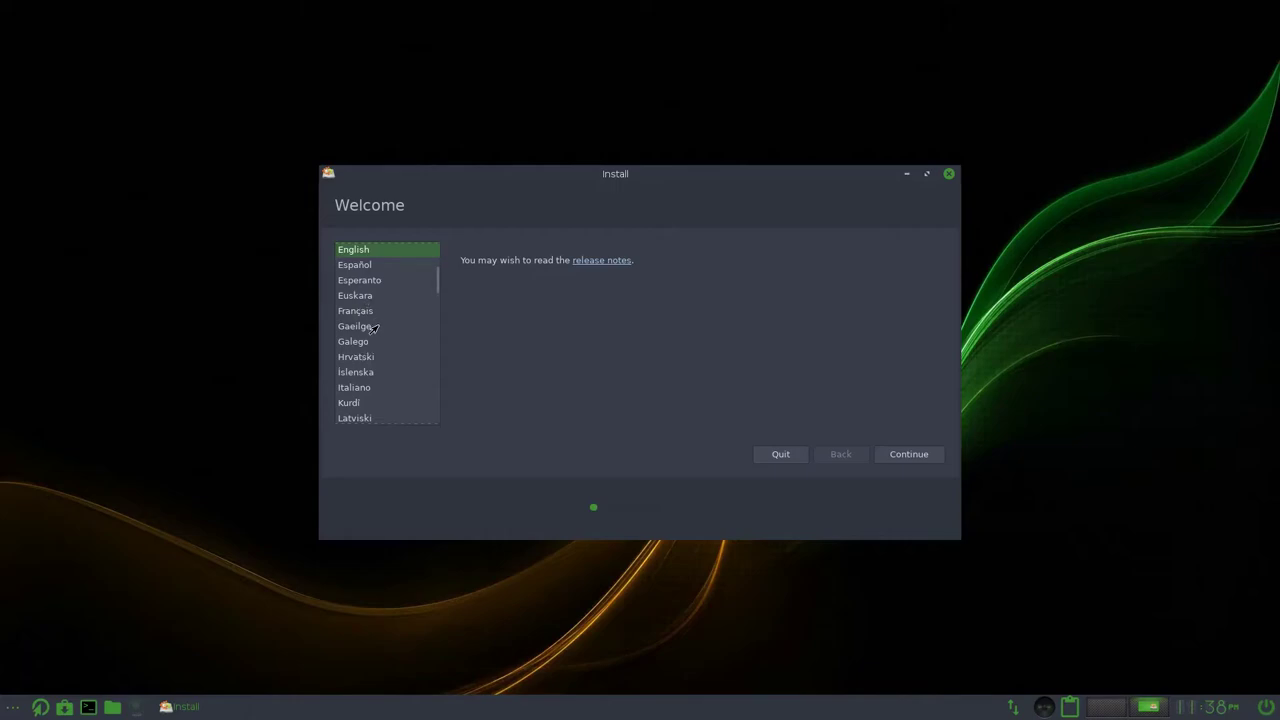
- Close the Bodhi Linux installer and confirm quitting the installation
left_click(949, 174)
key("Tab")
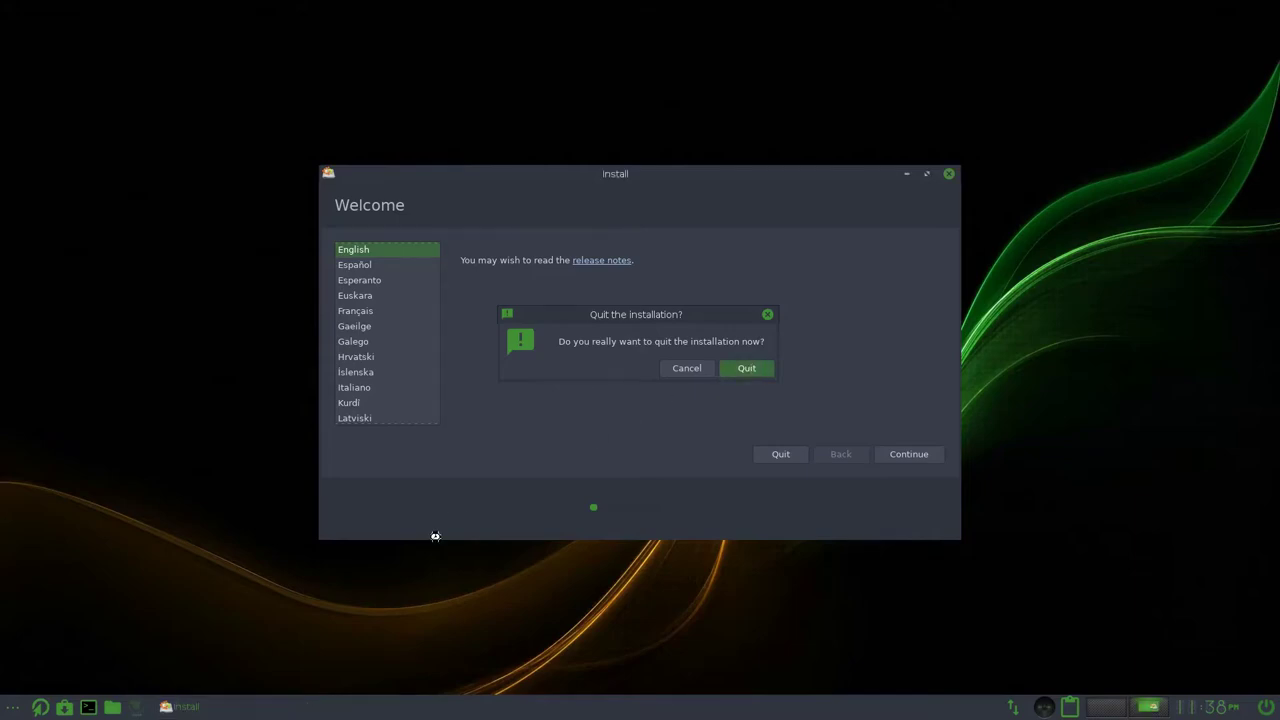
key("Return")
- Check the distribution release in a terminal with lsb_release -a and close the terminal
left_click(88, 707)
type("lsb_rele")
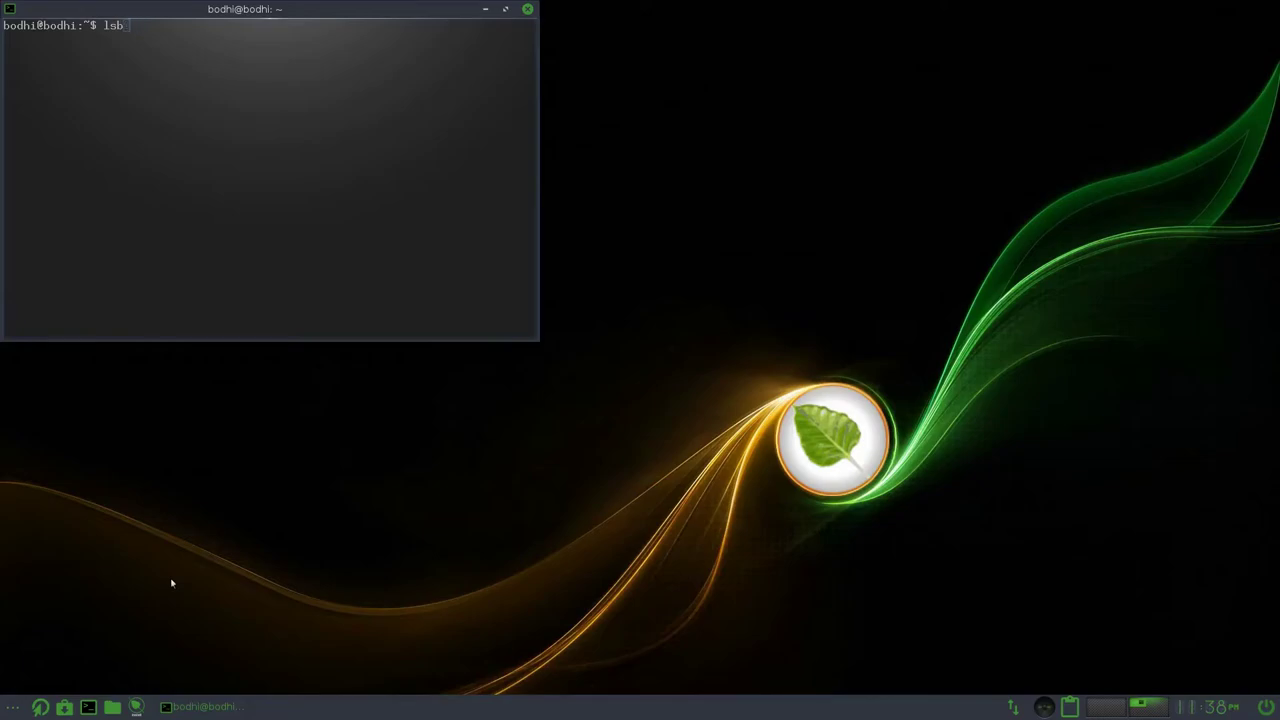
type("ase -a")
key("Return")
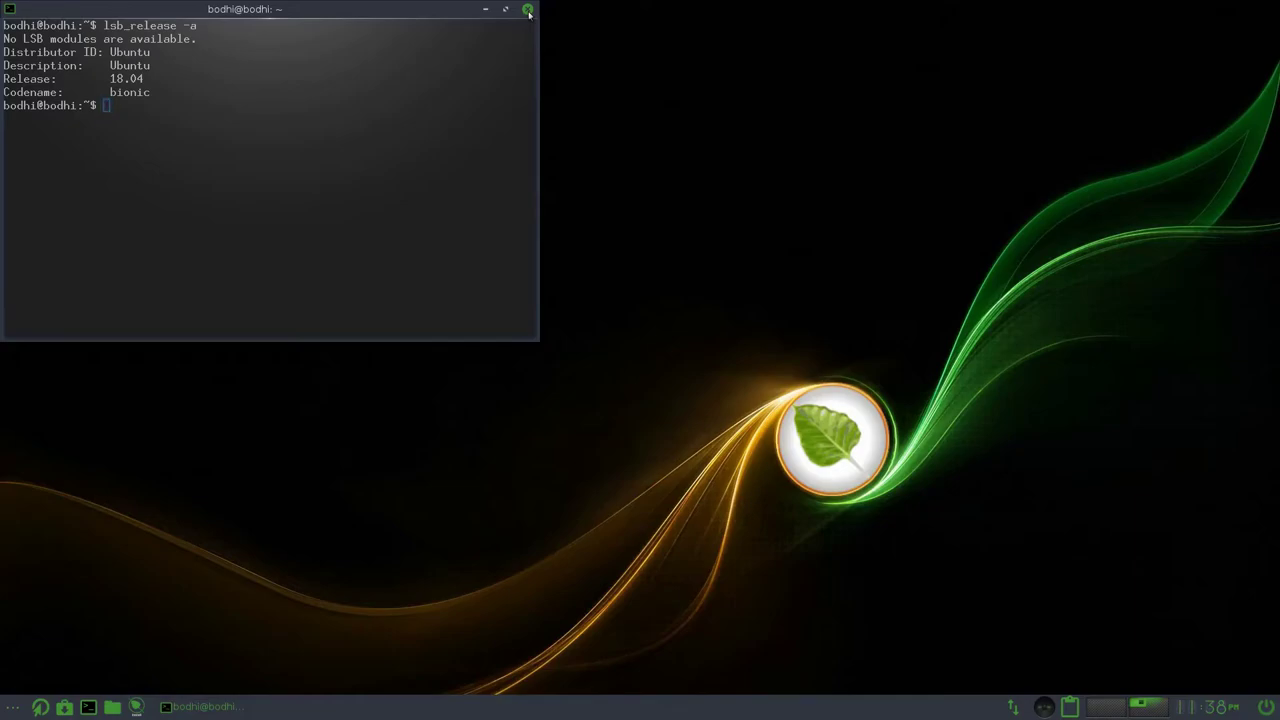
left_click(528, 12)
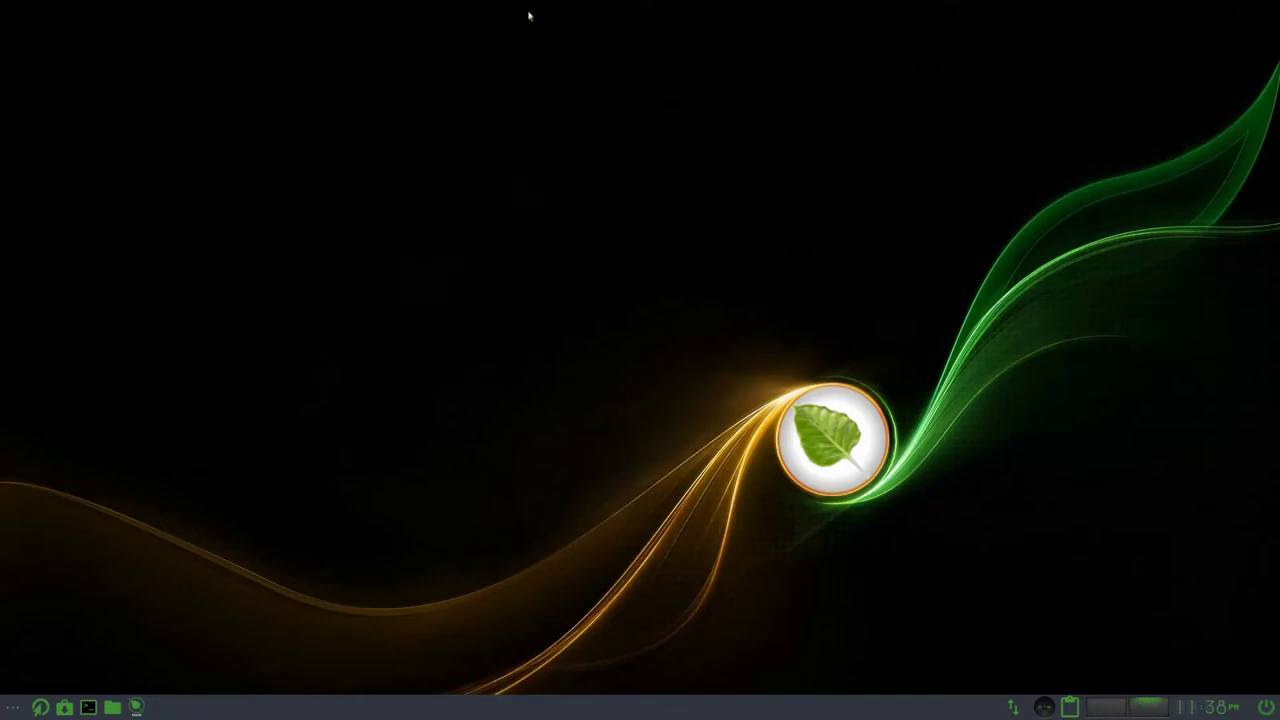
- Open the Settings Panel from the main menu and enlarge its window until all categories fit
left_click(7, 714)
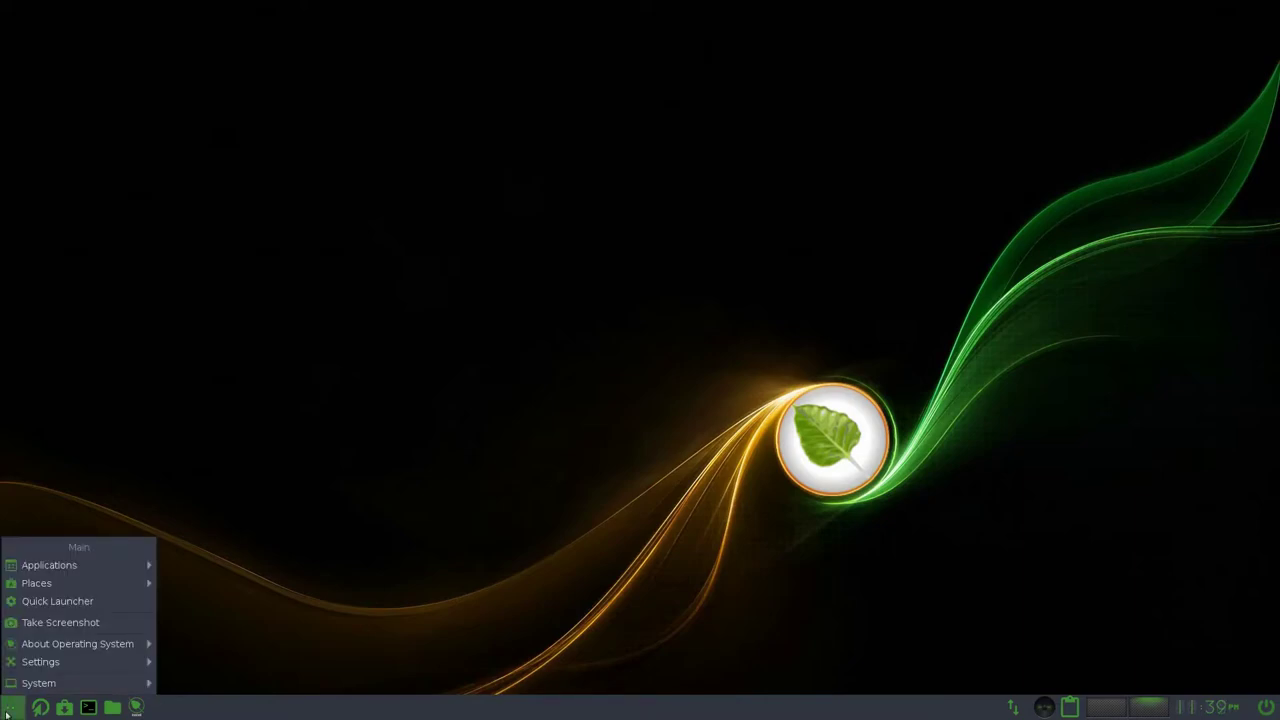
mouse_move(95, 584)
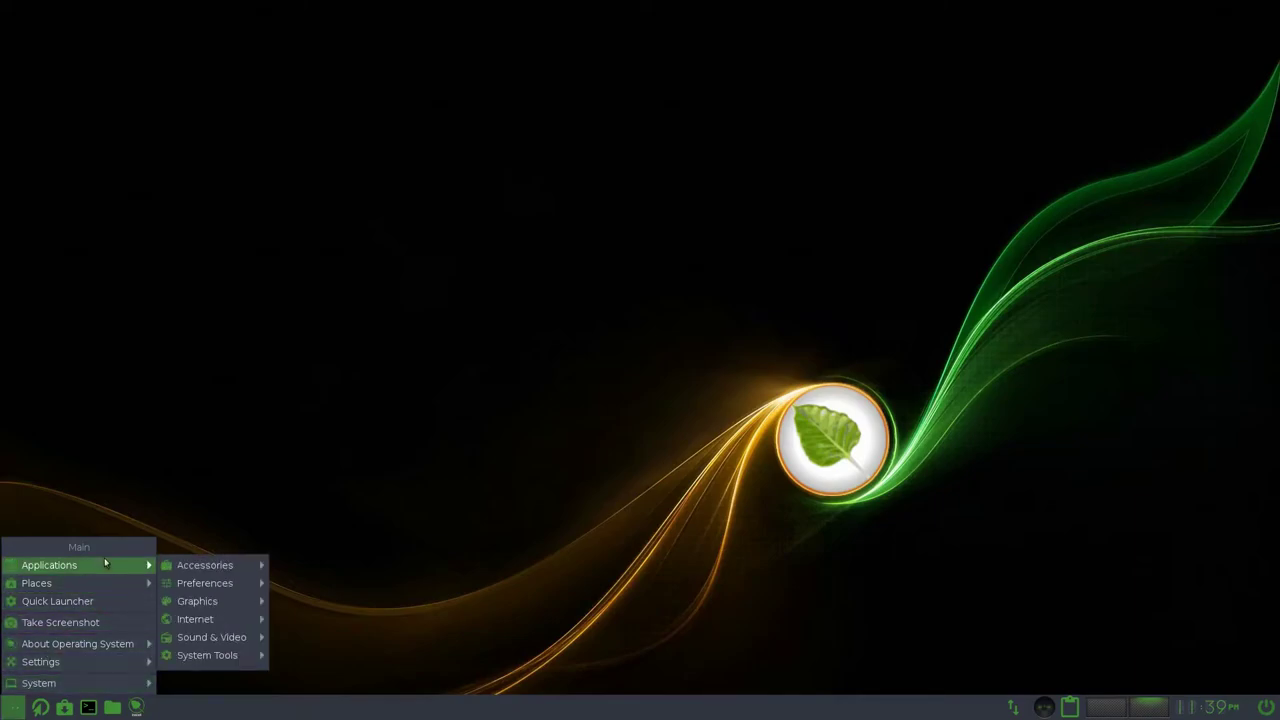
mouse_move(97, 662)
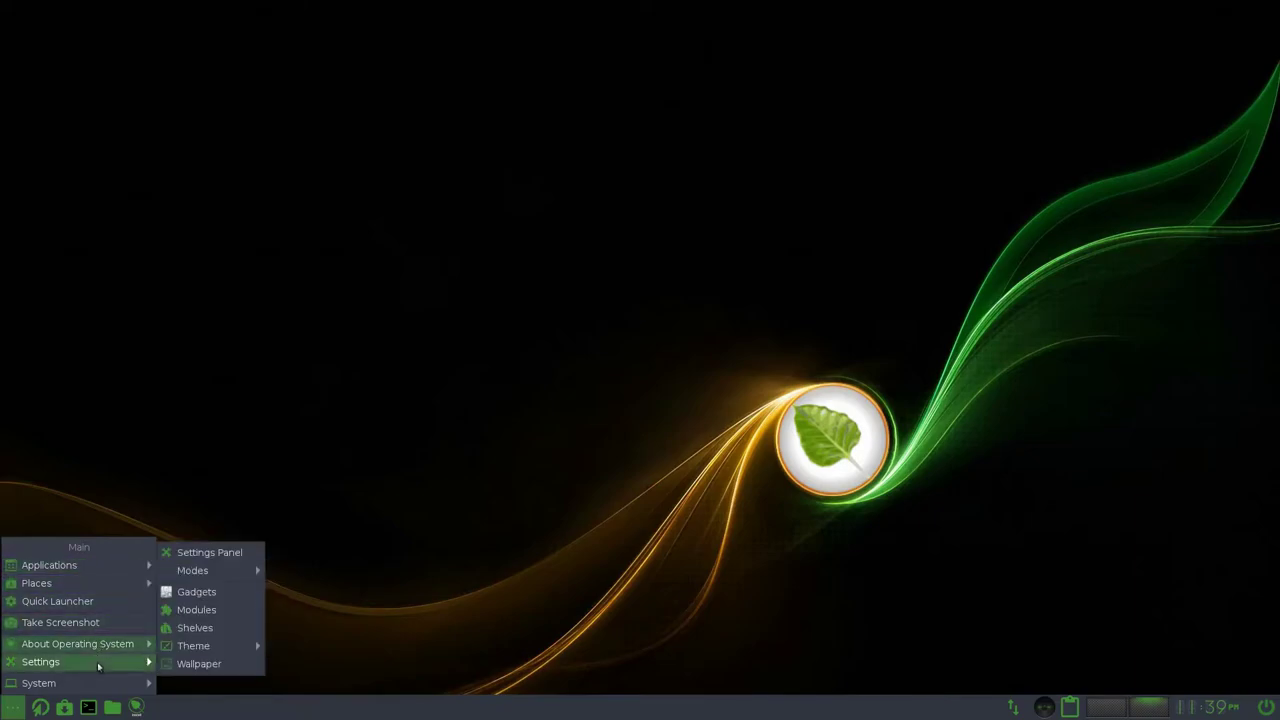
left_click(209, 552)
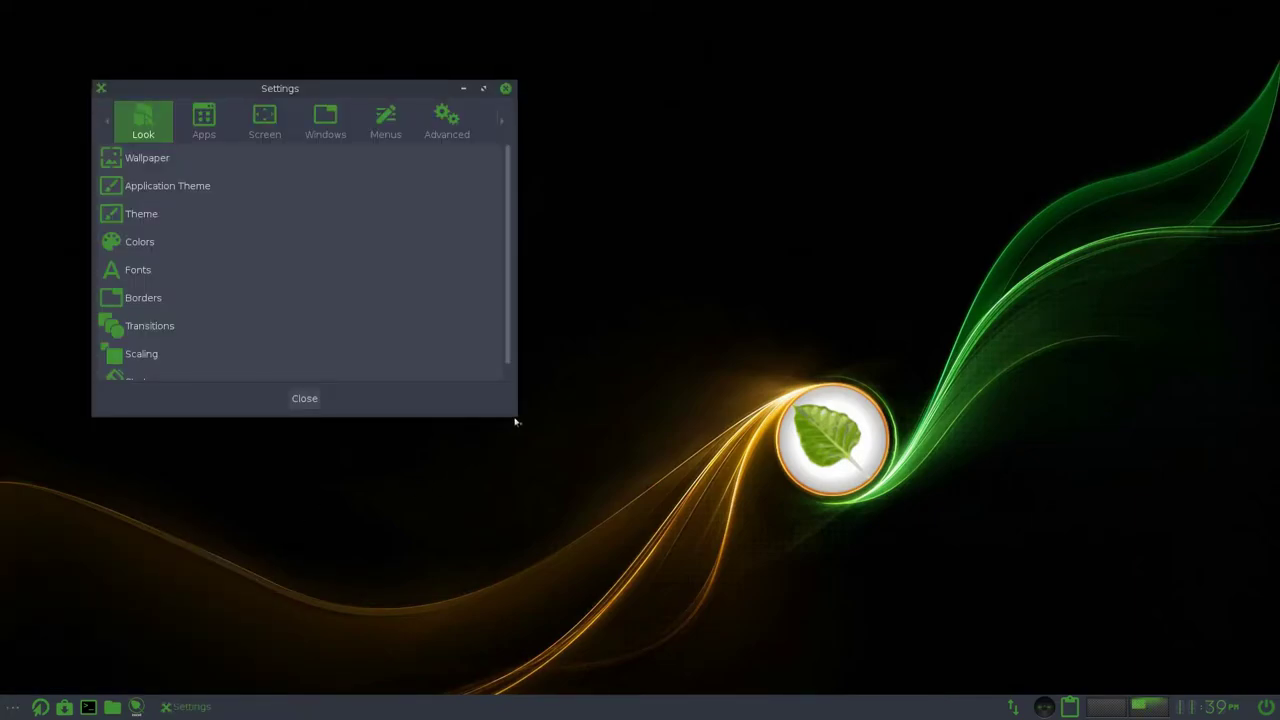
left_click_drag(517, 420, 994, 586)
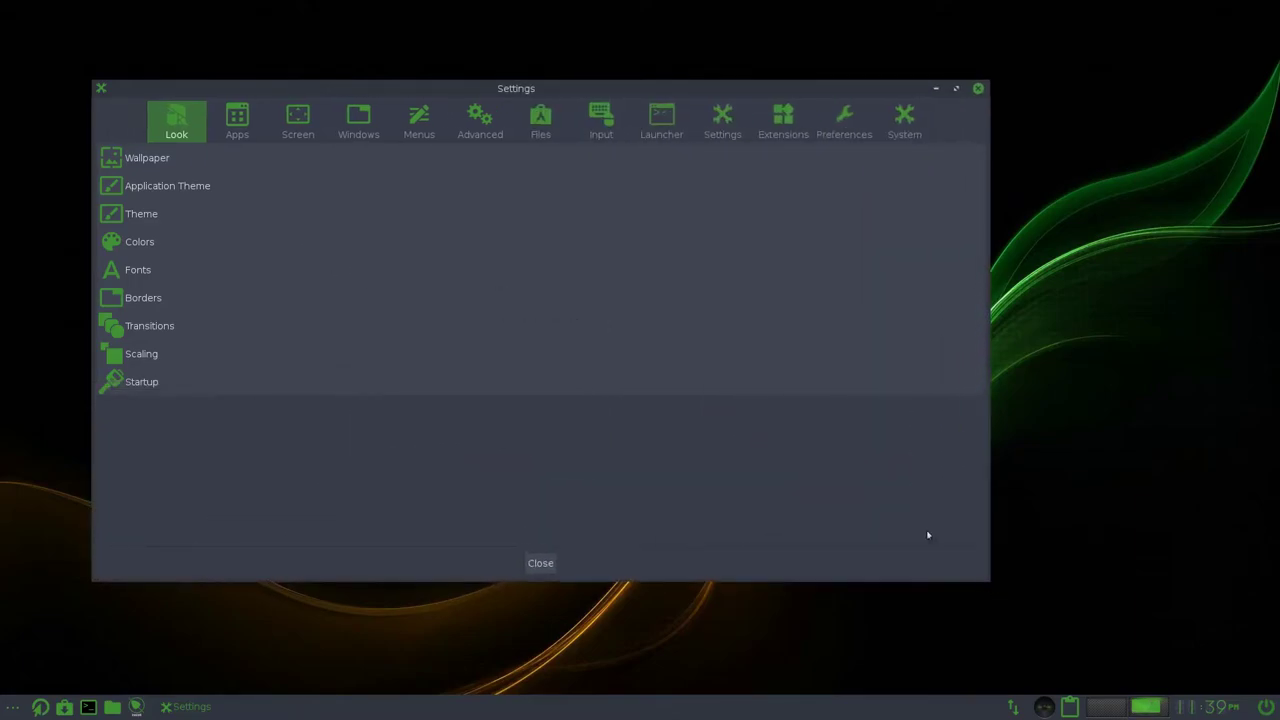
- Look over the wallpaper settings, including the personal and system wallpapers and the picture chooser, and close them without changes
left_click(276, 160)
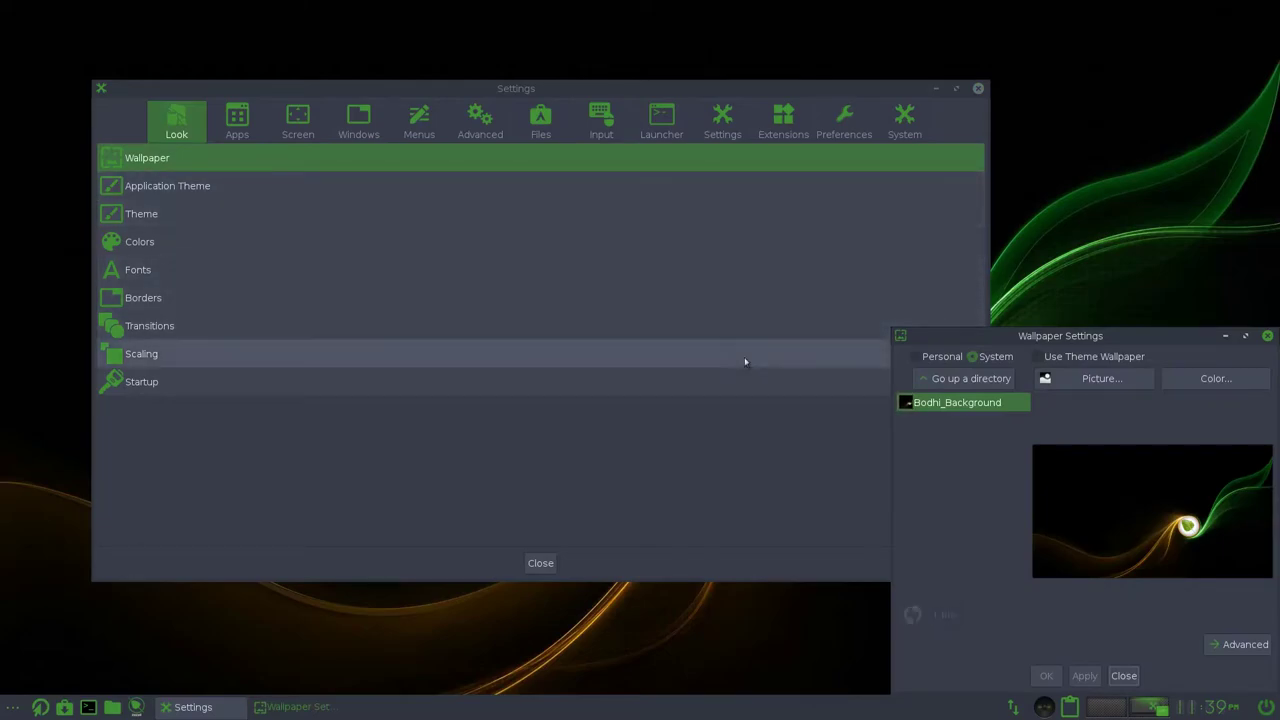
left_click(935, 361)
left_click(992, 360)
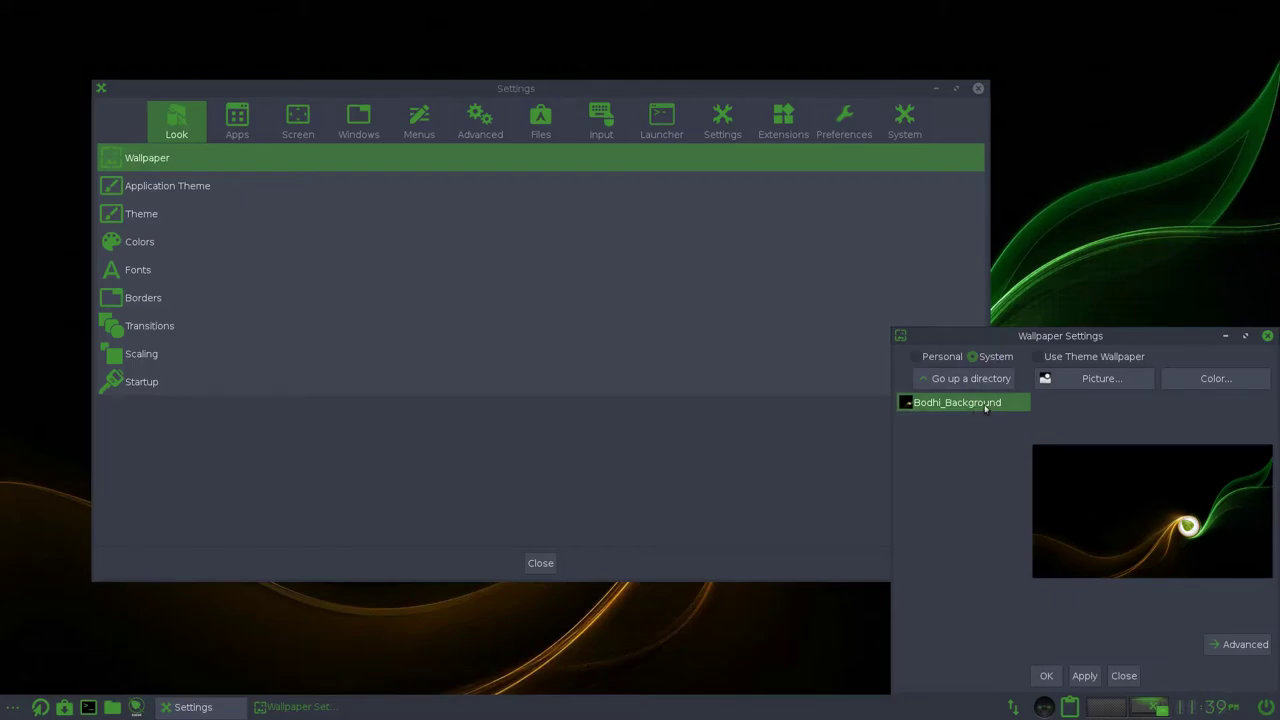
left_click(1129, 386)
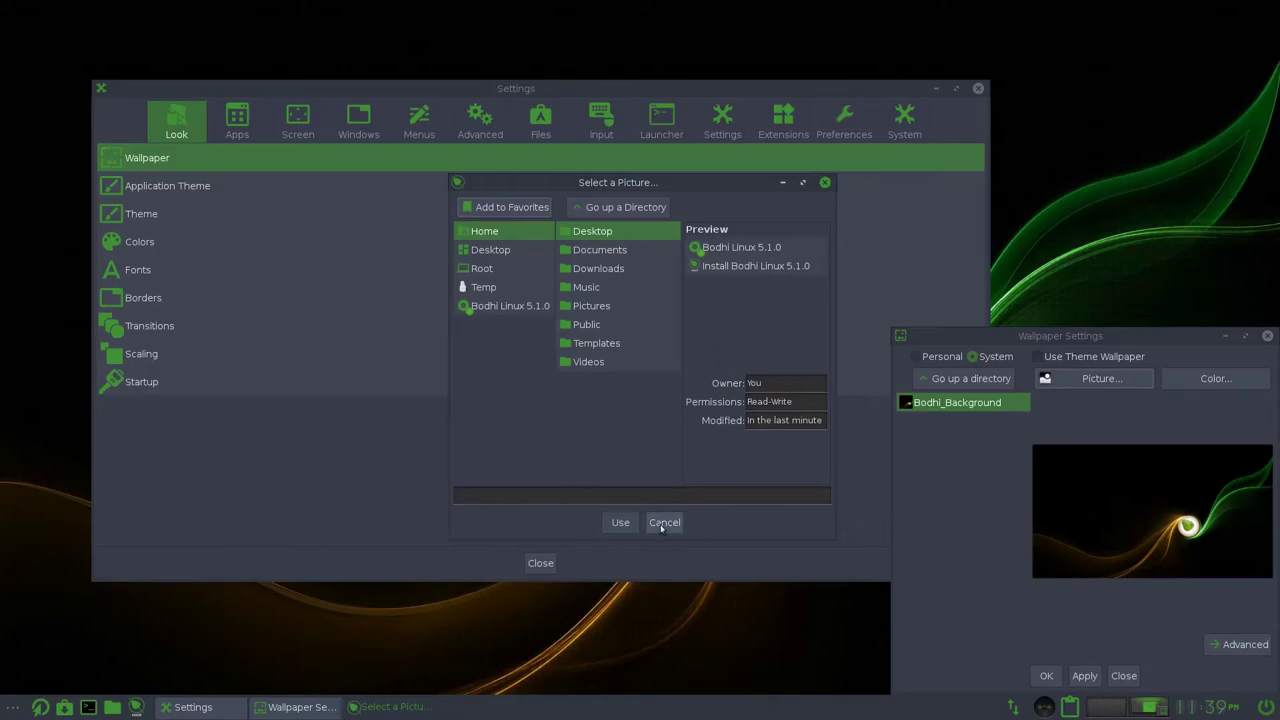
left_click(661, 522)
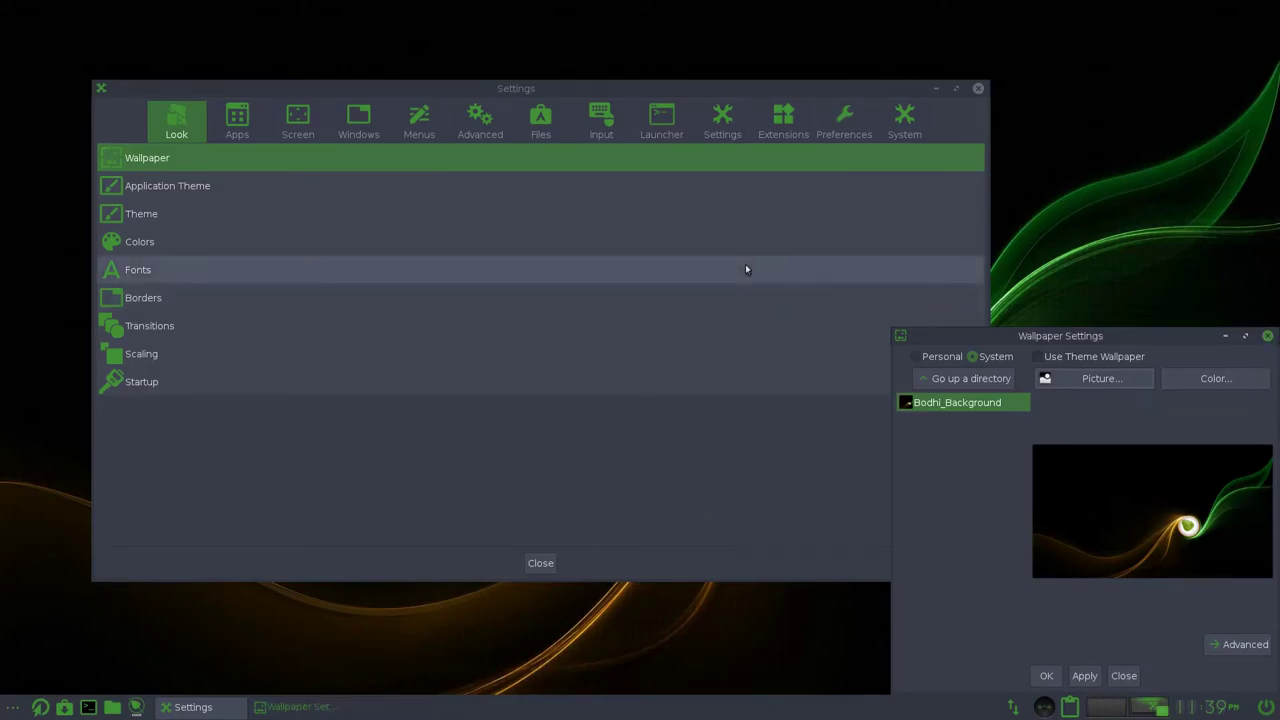
left_click(1268, 338)
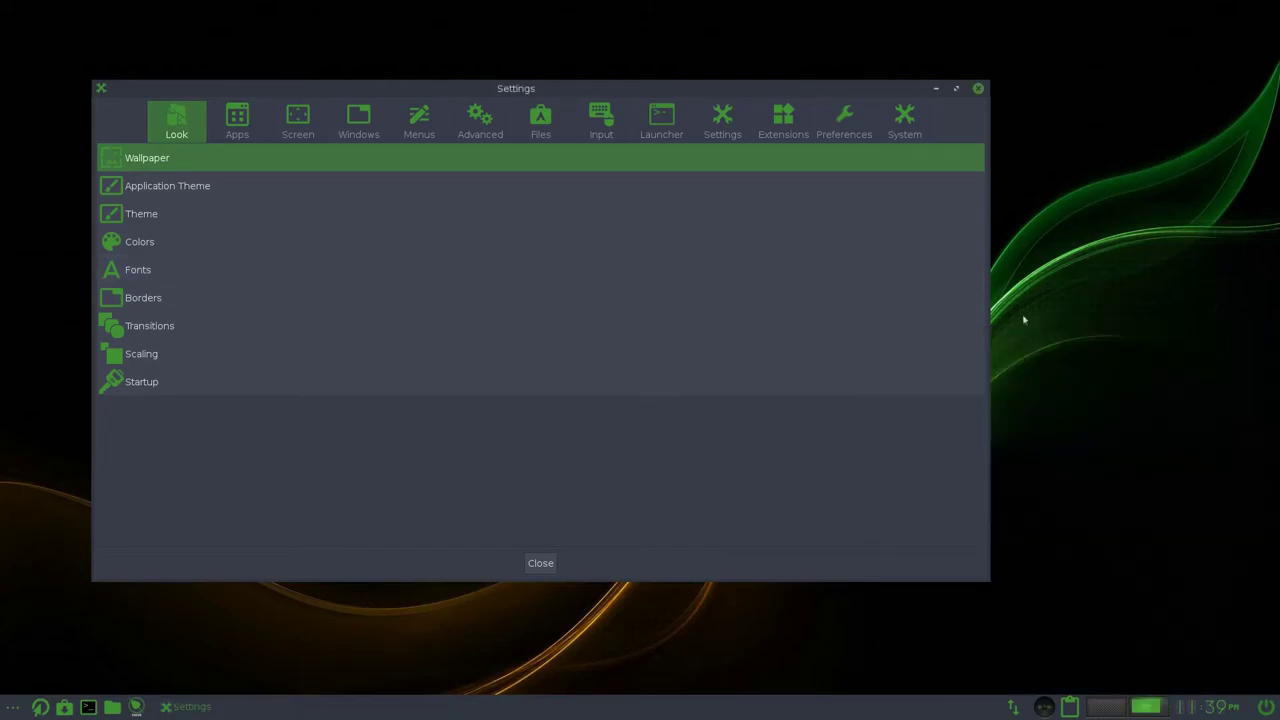
- Review the GTK application themes and the icon themes in the Application Theme settings and close them
left_click(450, 200)
scroll(352, 212, "down", 1)
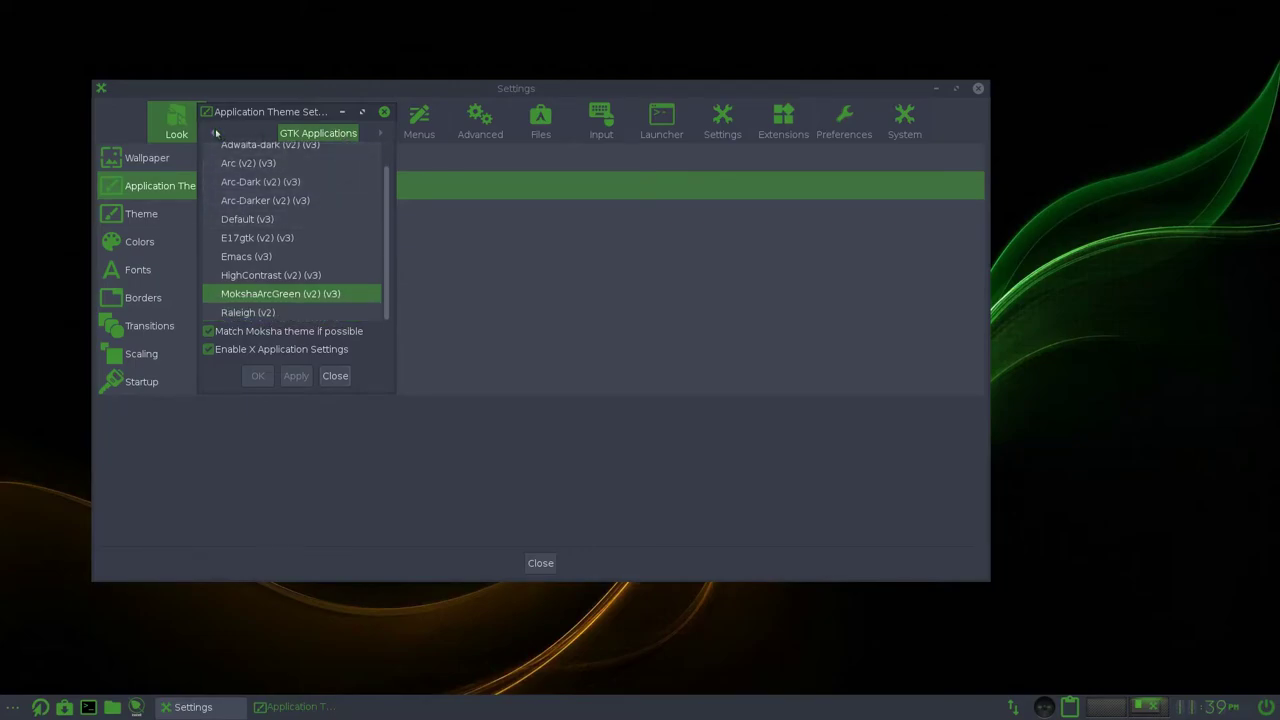
left_click(386, 134)
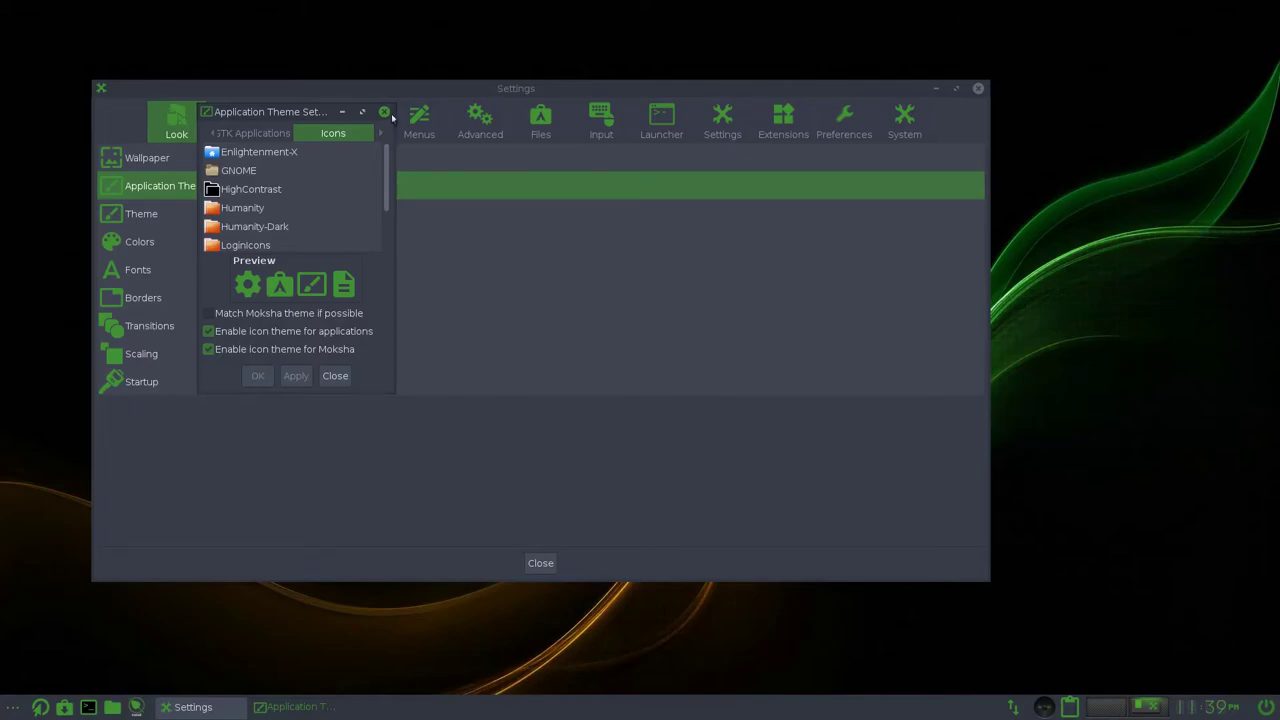
left_click(384, 112)
- Open the Theme Selector, move it over the middle of the Settings window, view the system themes and close it
left_click(220, 214)
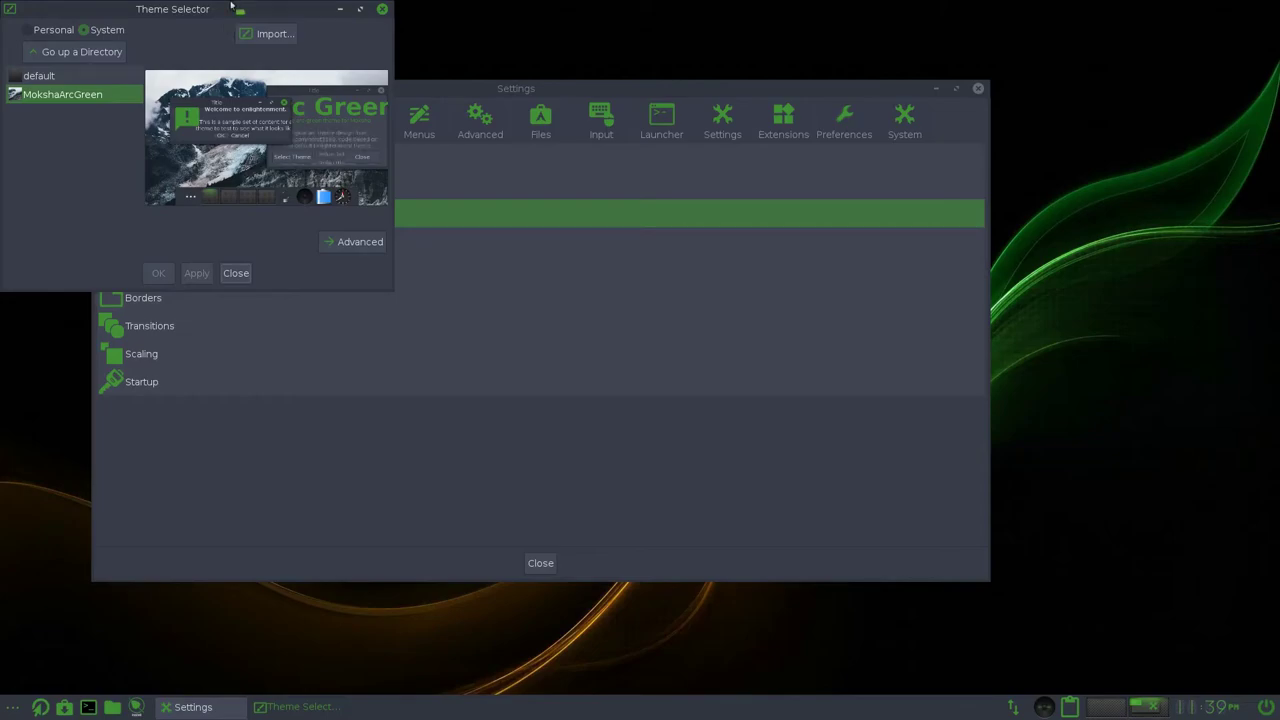
left_click_drag(231, 8, 569, 230)
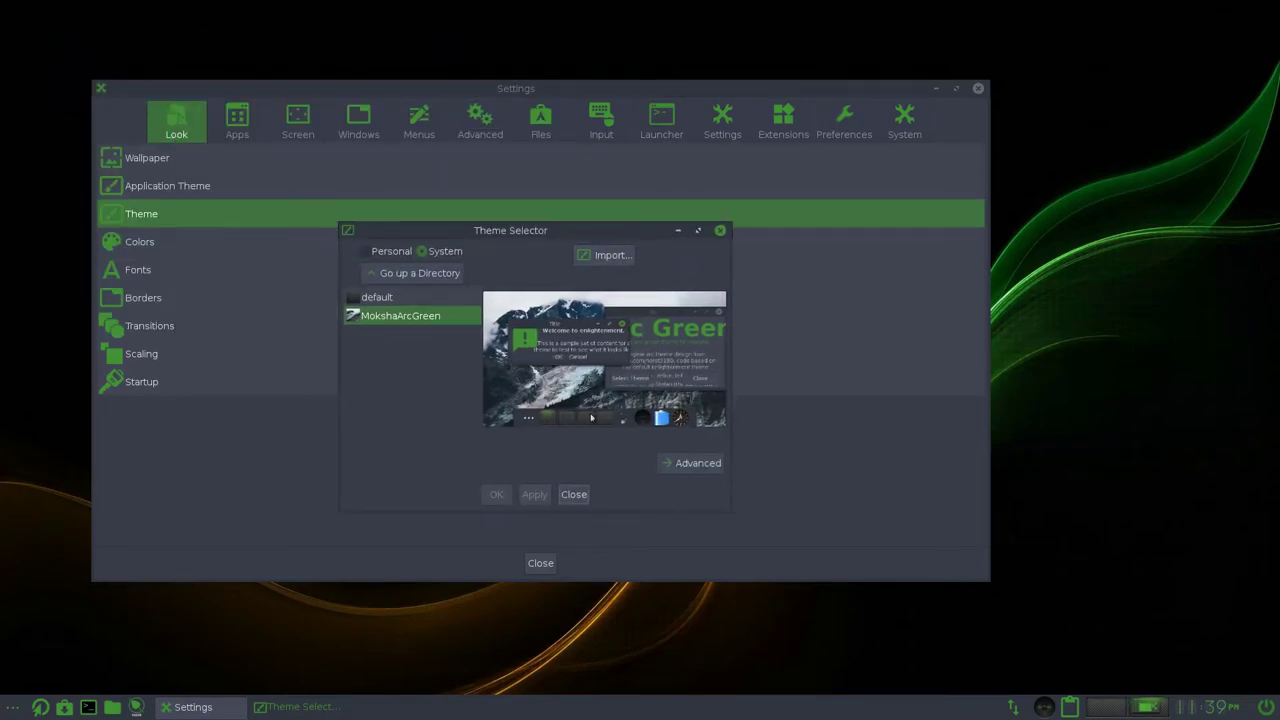
left_click(567, 494)
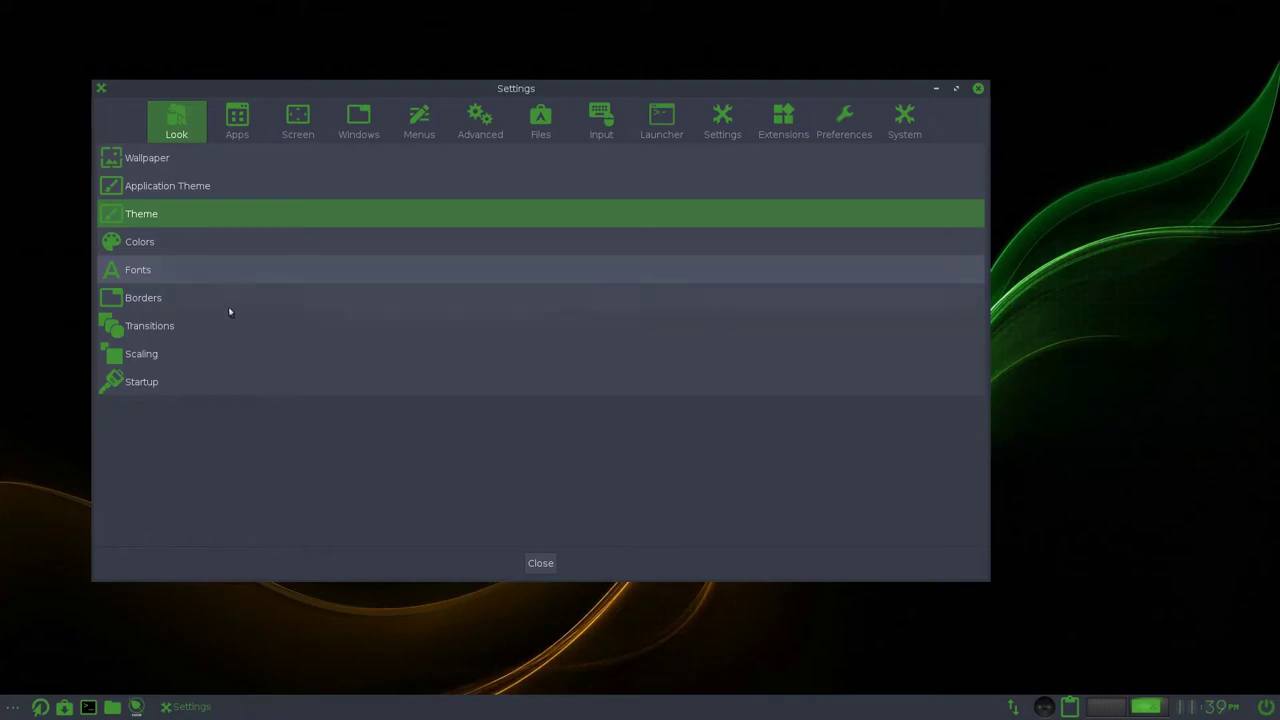
- View the font settings, close them and open the default border style settings
left_click(226, 268)
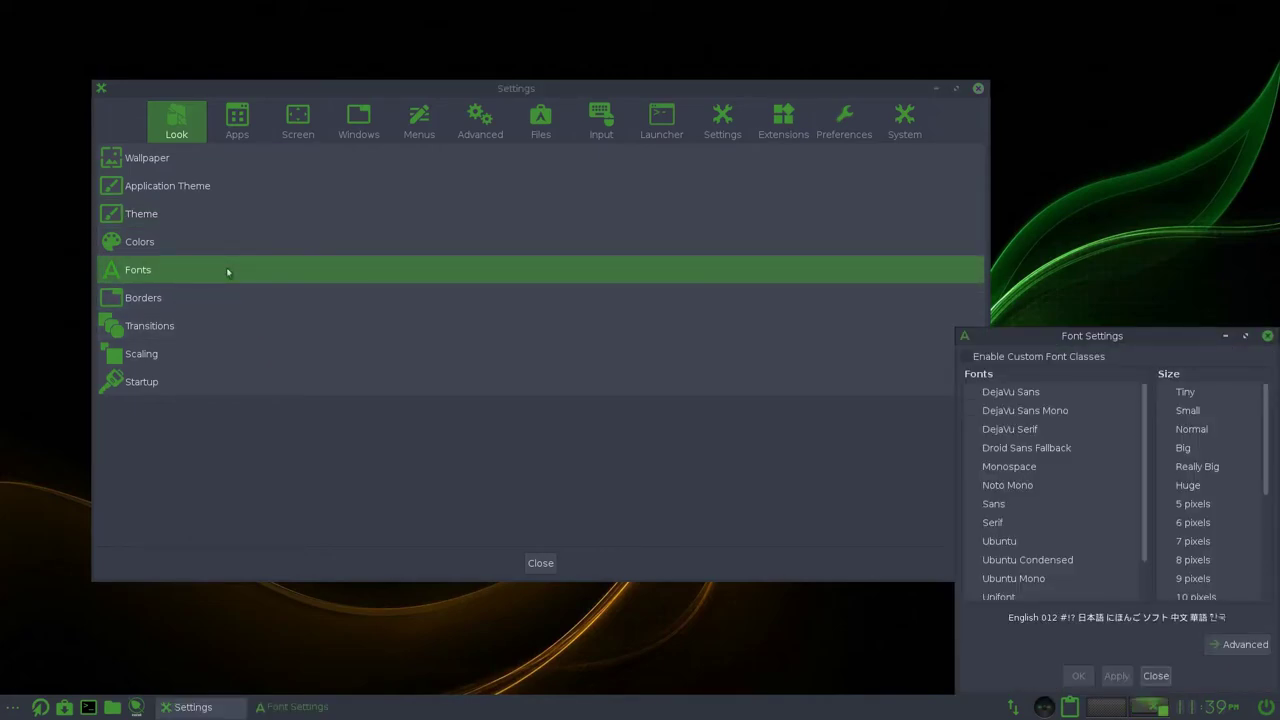
left_click(1266, 336)
left_click(143, 305)
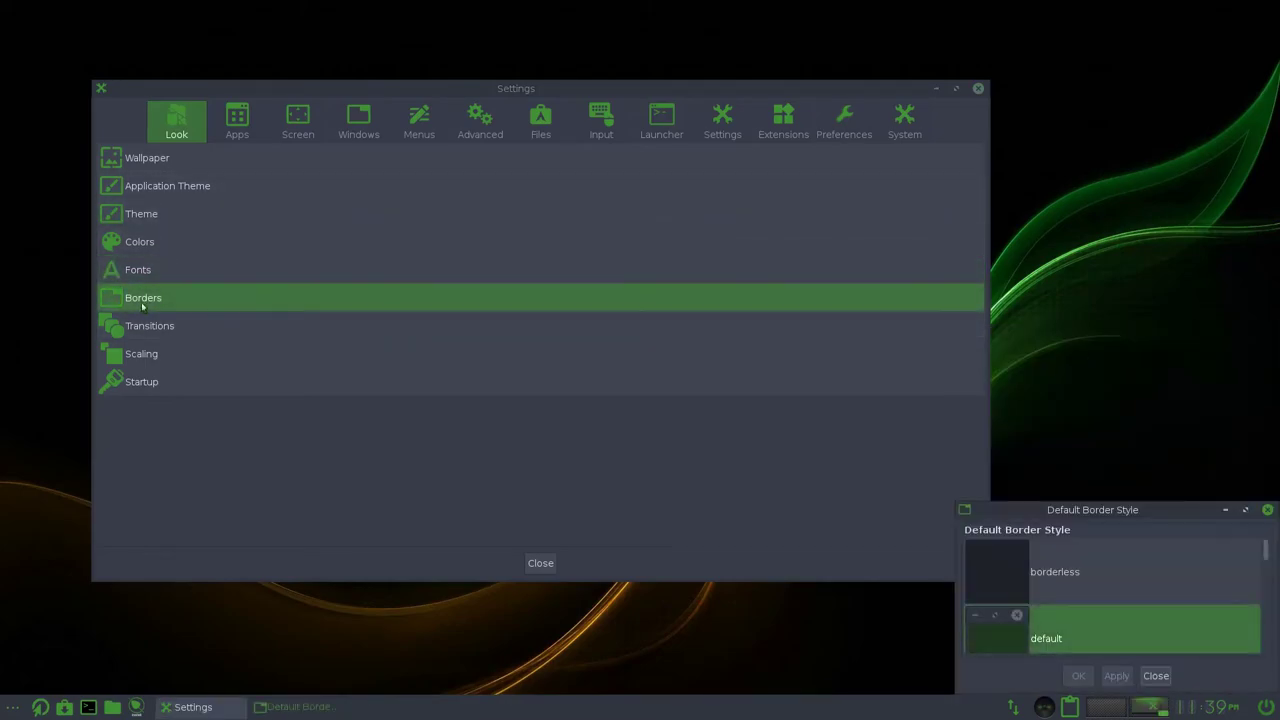
- Close the border style settings, then view the Transition Settings and close them
left_click(1266, 510)
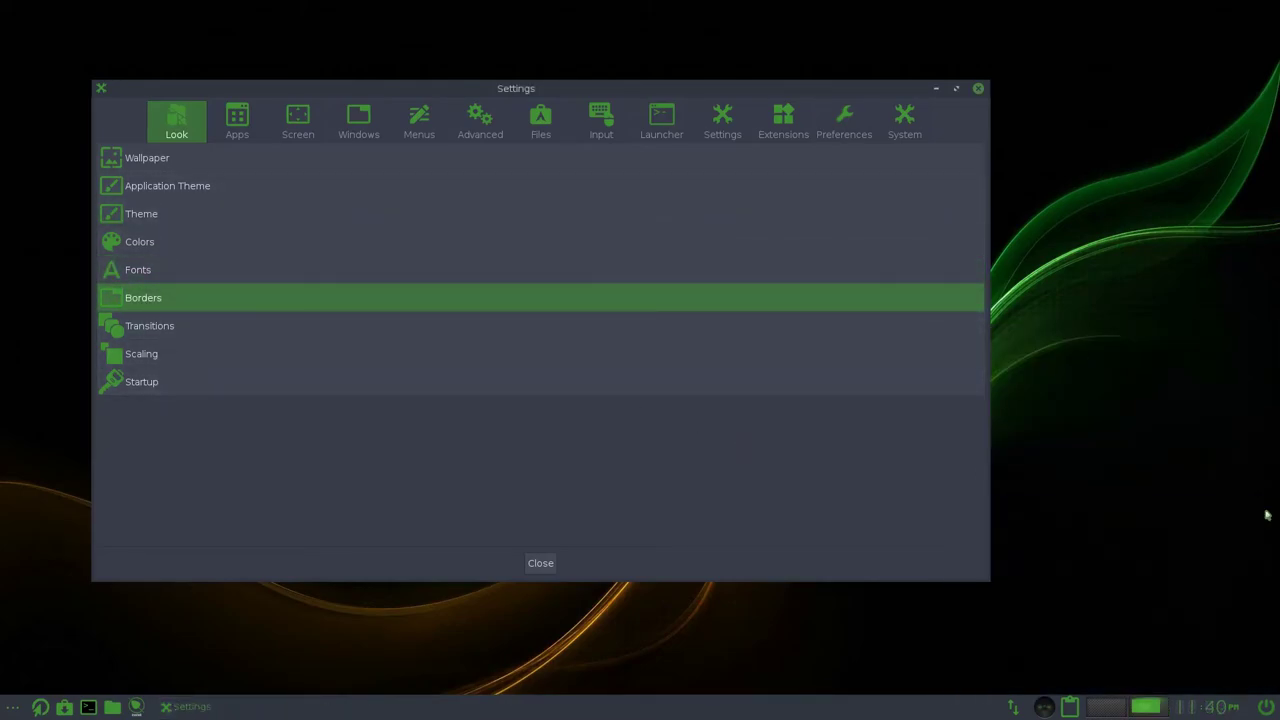
left_click(380, 330)
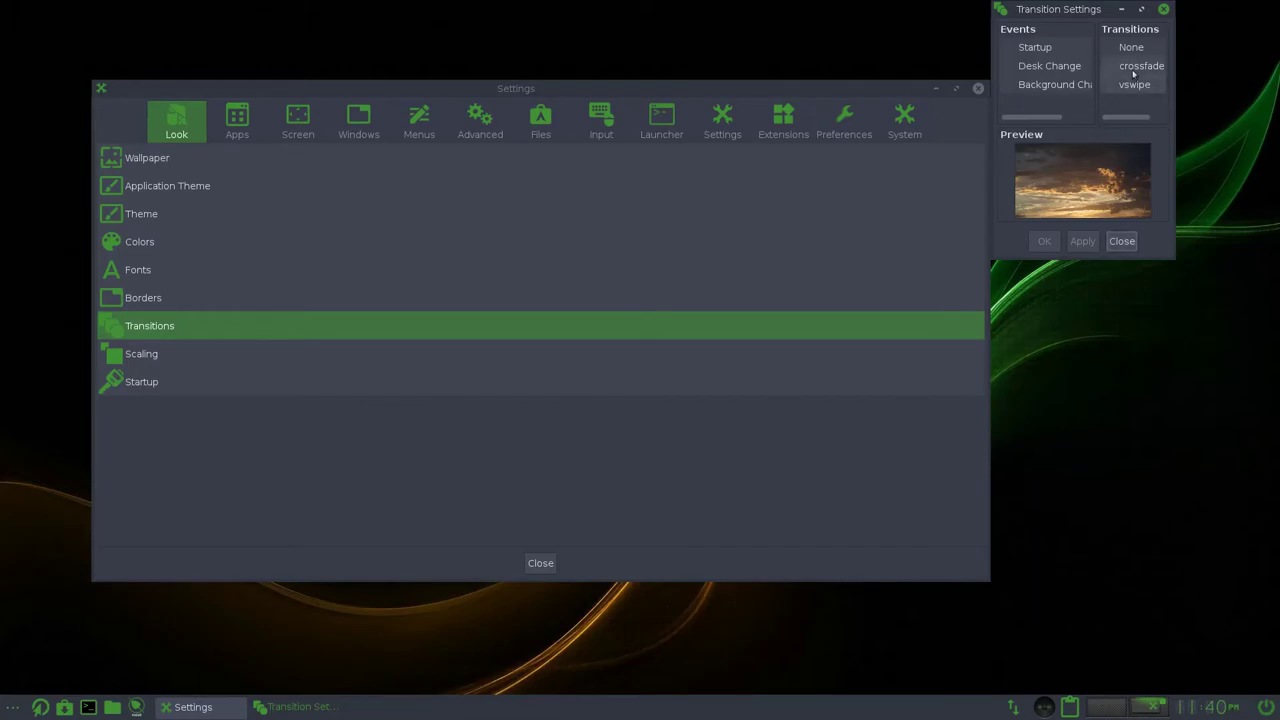
left_click(1122, 242)
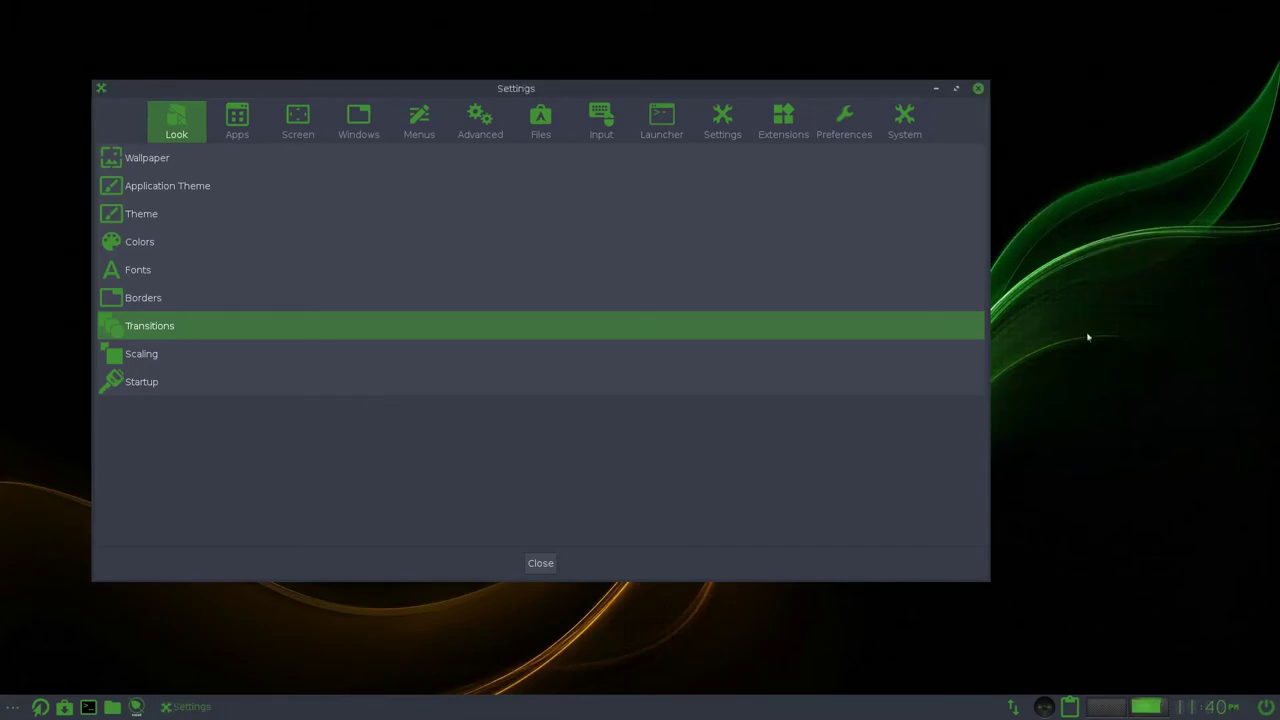
- Switch to the other virtual desktop and back twice to see the desk change transition
left_click(1094, 710)
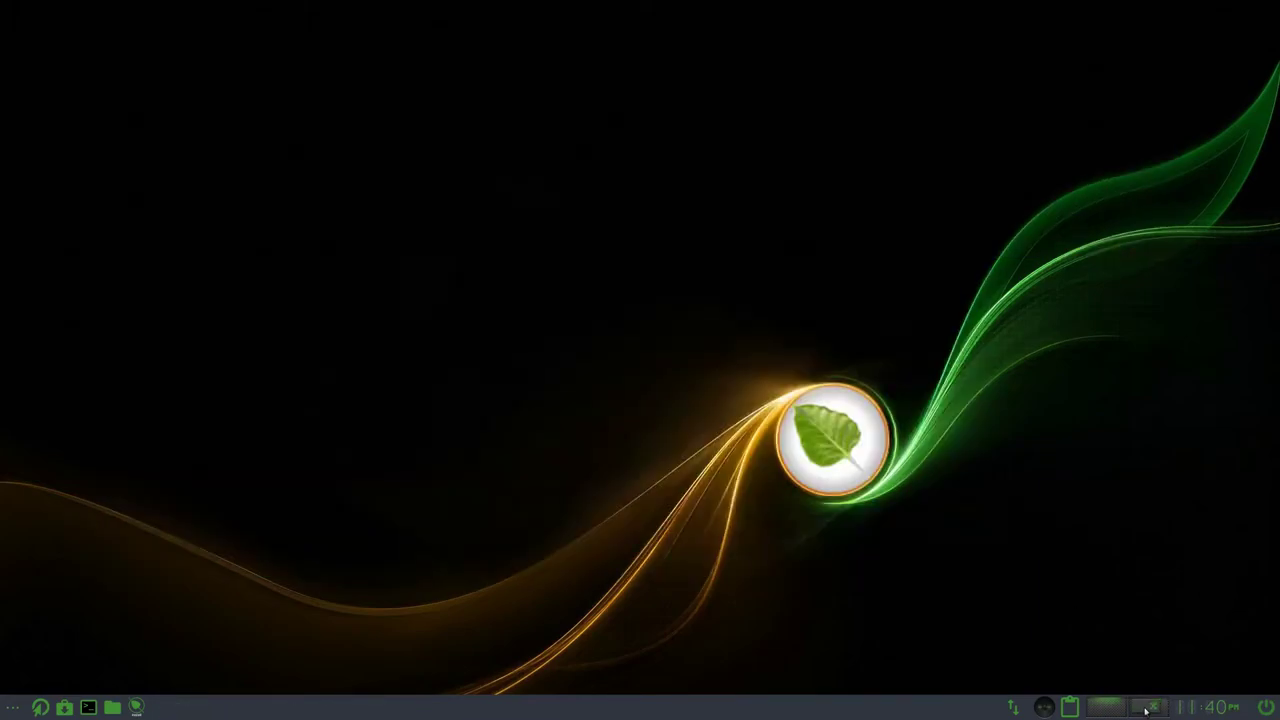
left_click(1147, 710)
left_click(1099, 710)
left_click(1147, 710)
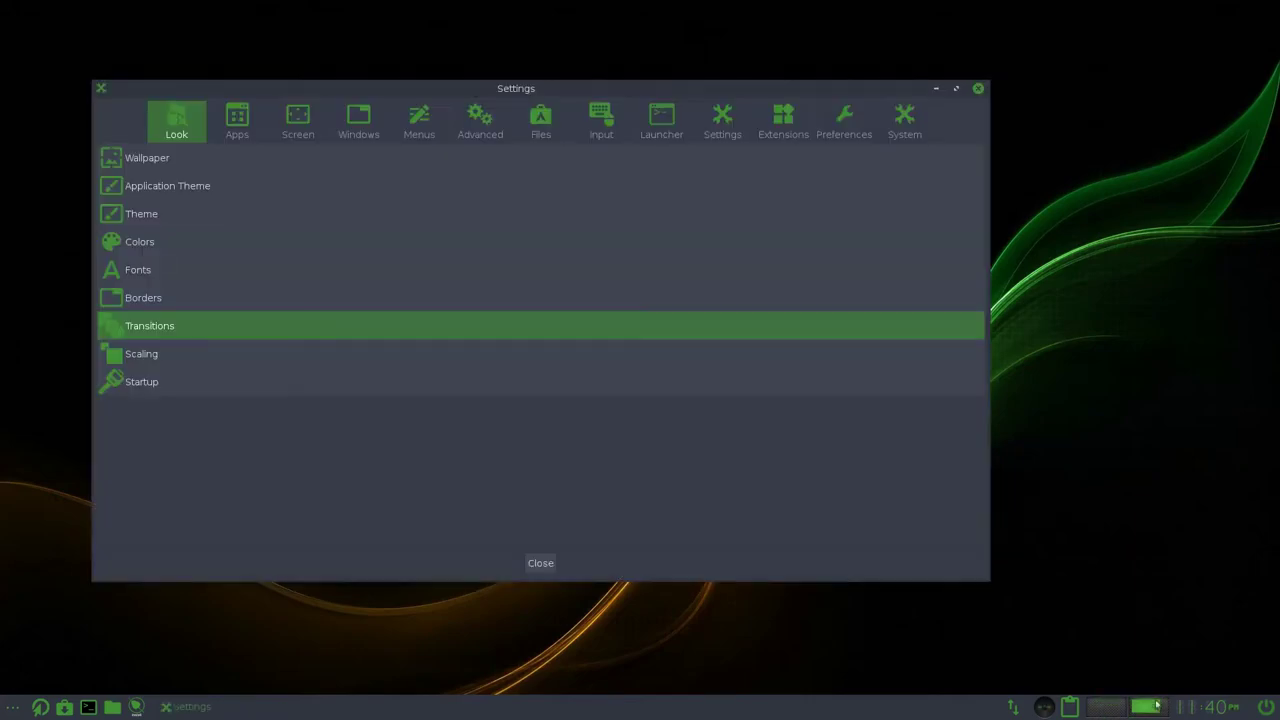
- Reopen the Transition Settings, move them over the middle of the Settings window and try to enlarge them
left_click(373, 327)
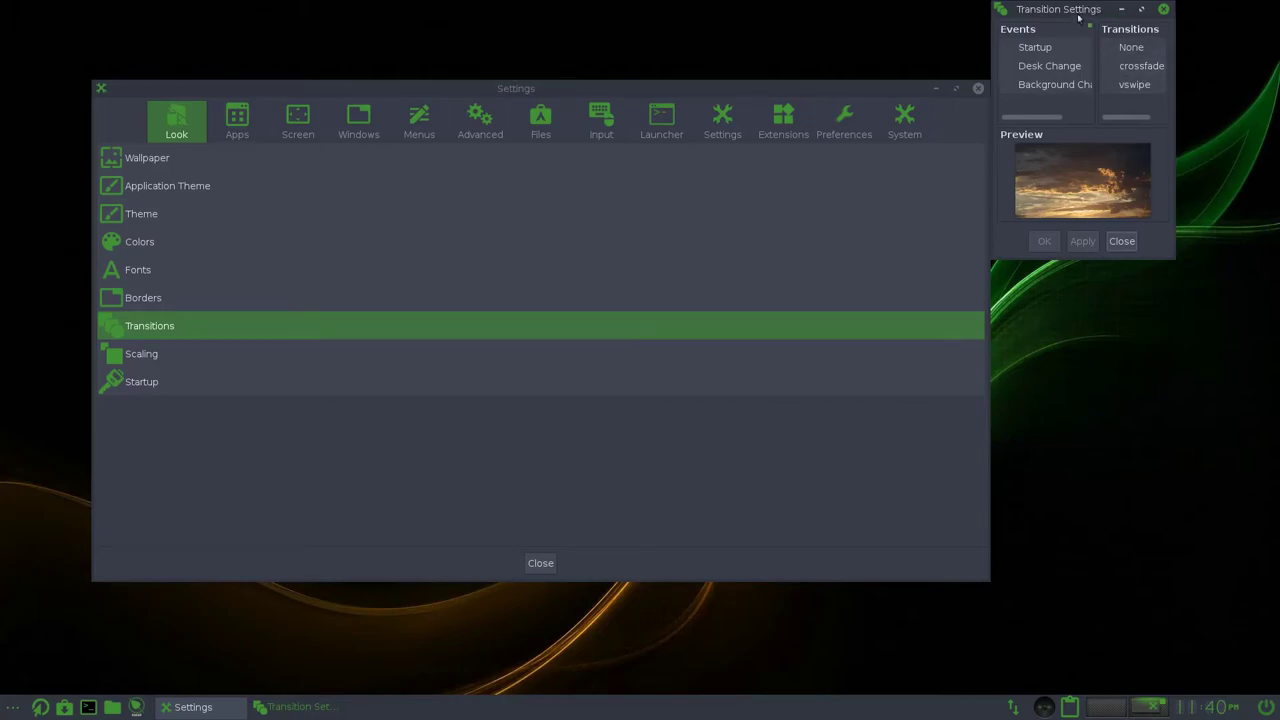
left_click_drag(1077, 14, 654, 230)
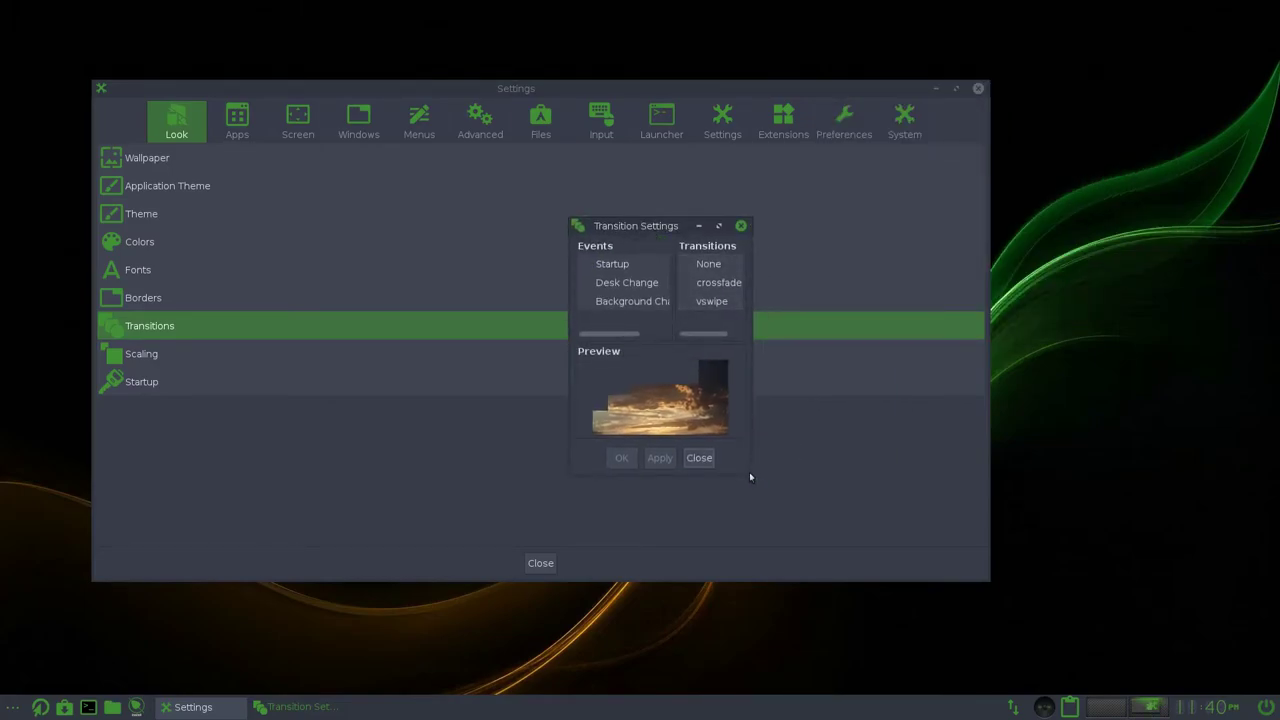
left_click_drag(754, 480, 1029, 606)
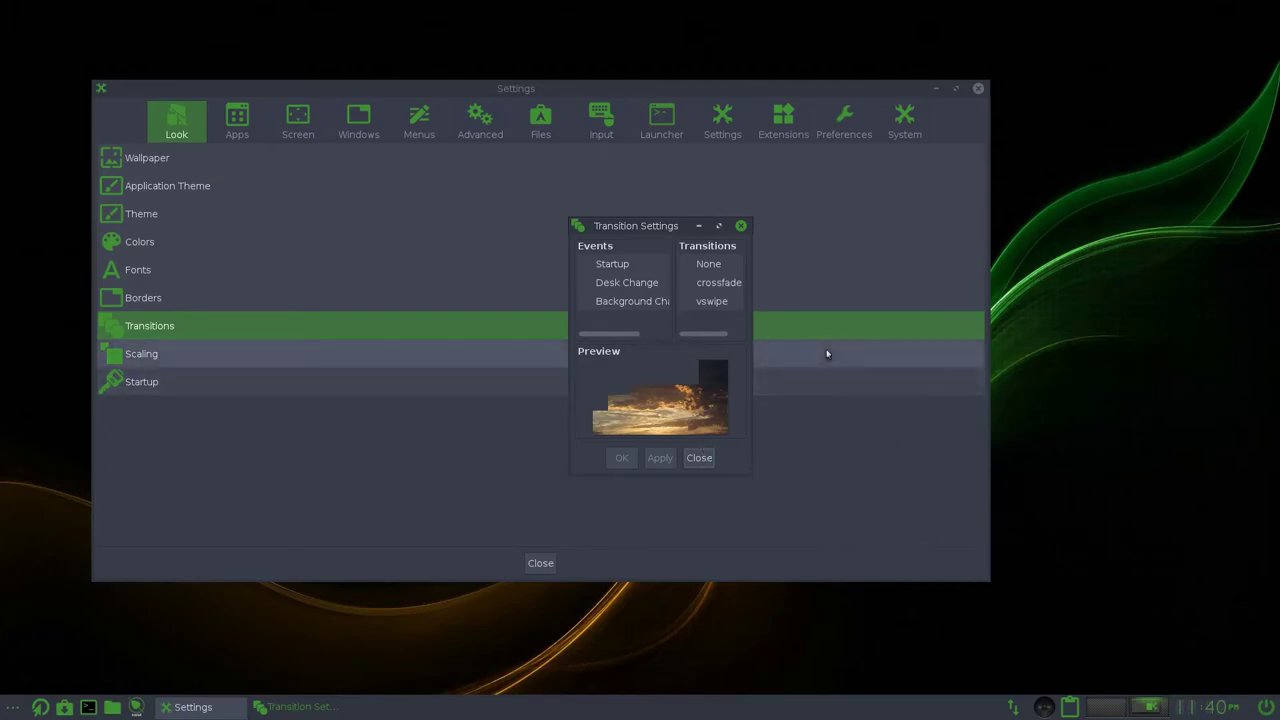
- Preview the vswipe and crossfade transitions for the Desk Change event, close the settings and switch desktops once more
left_click(653, 289)
left_click(718, 301)
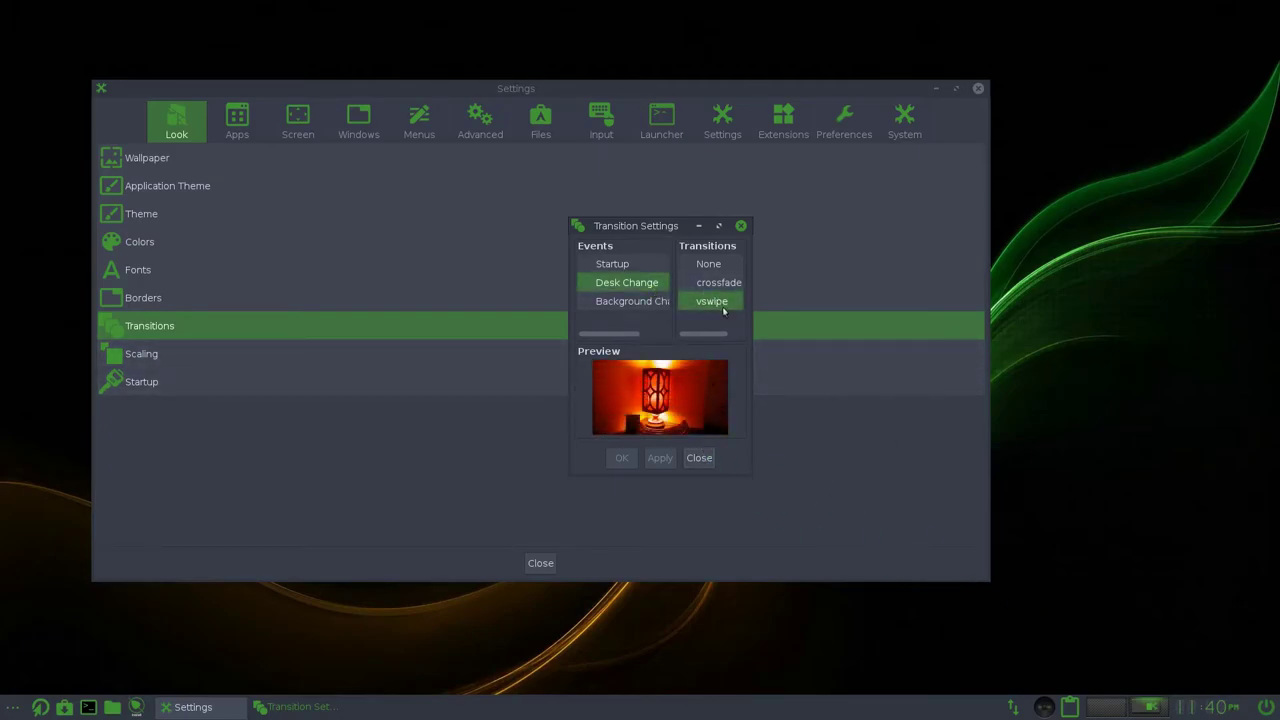
left_click(727, 289)
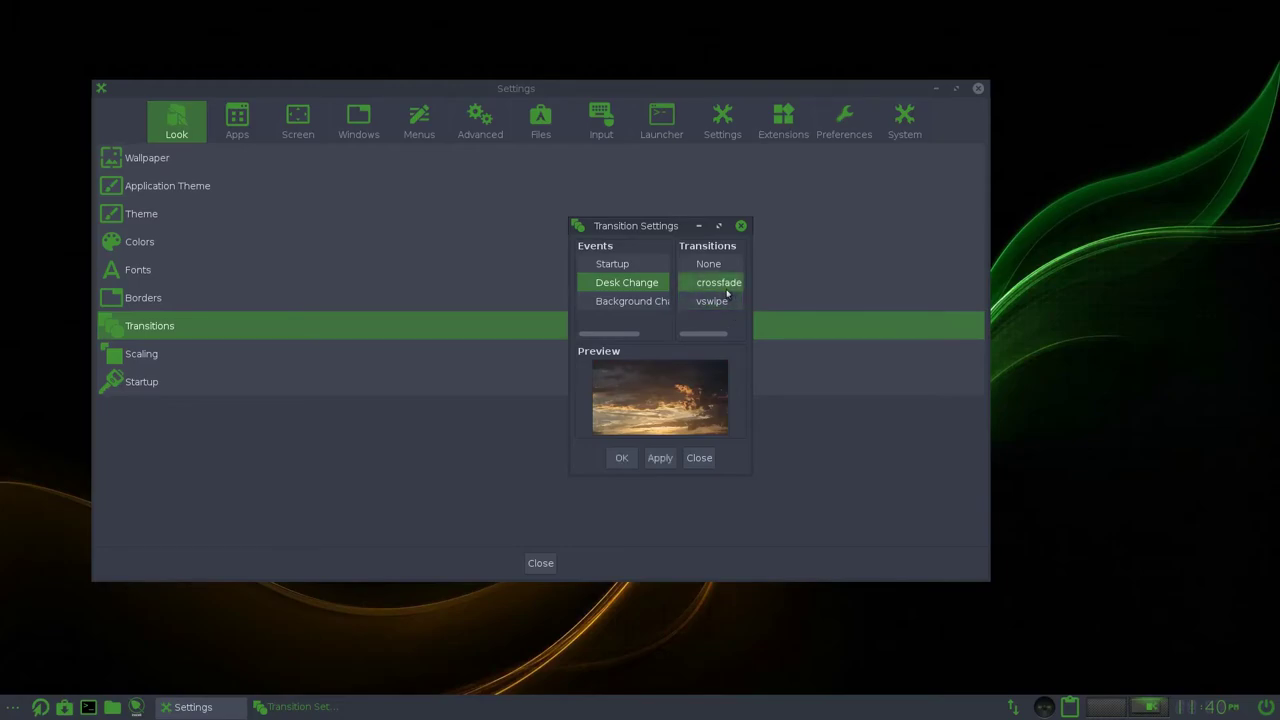
left_click(712, 302)
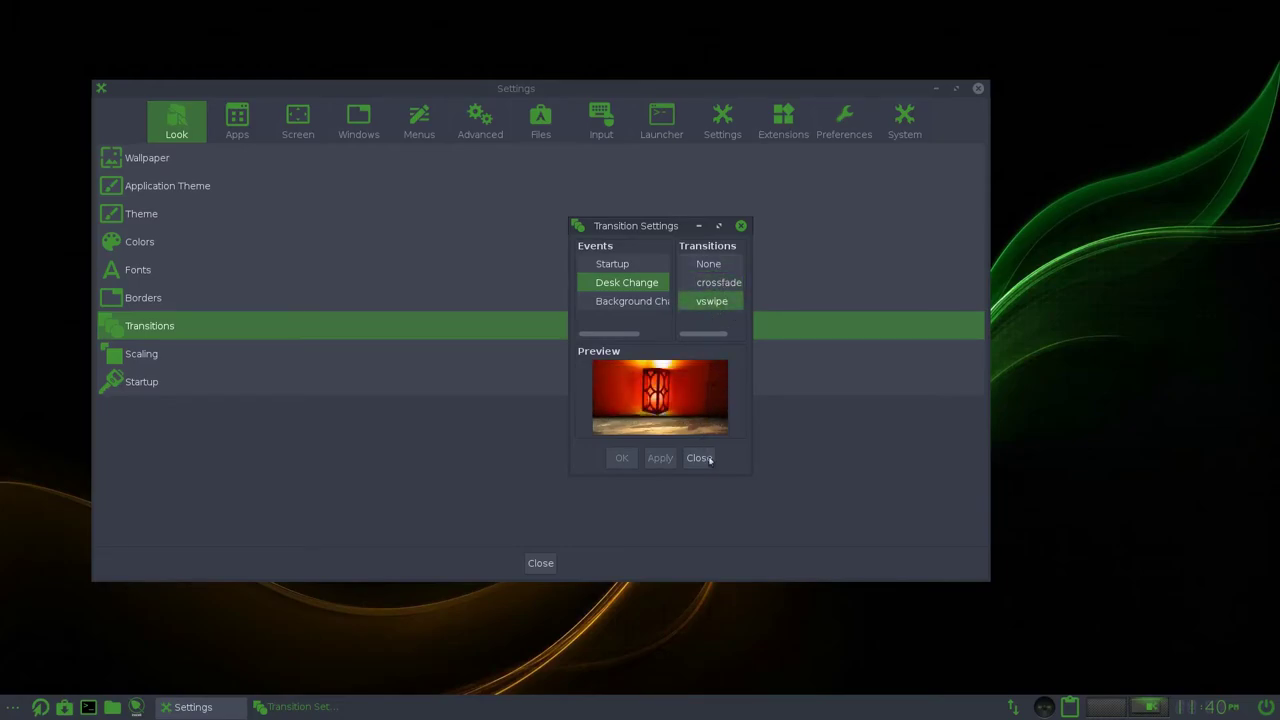
left_click(699, 458)
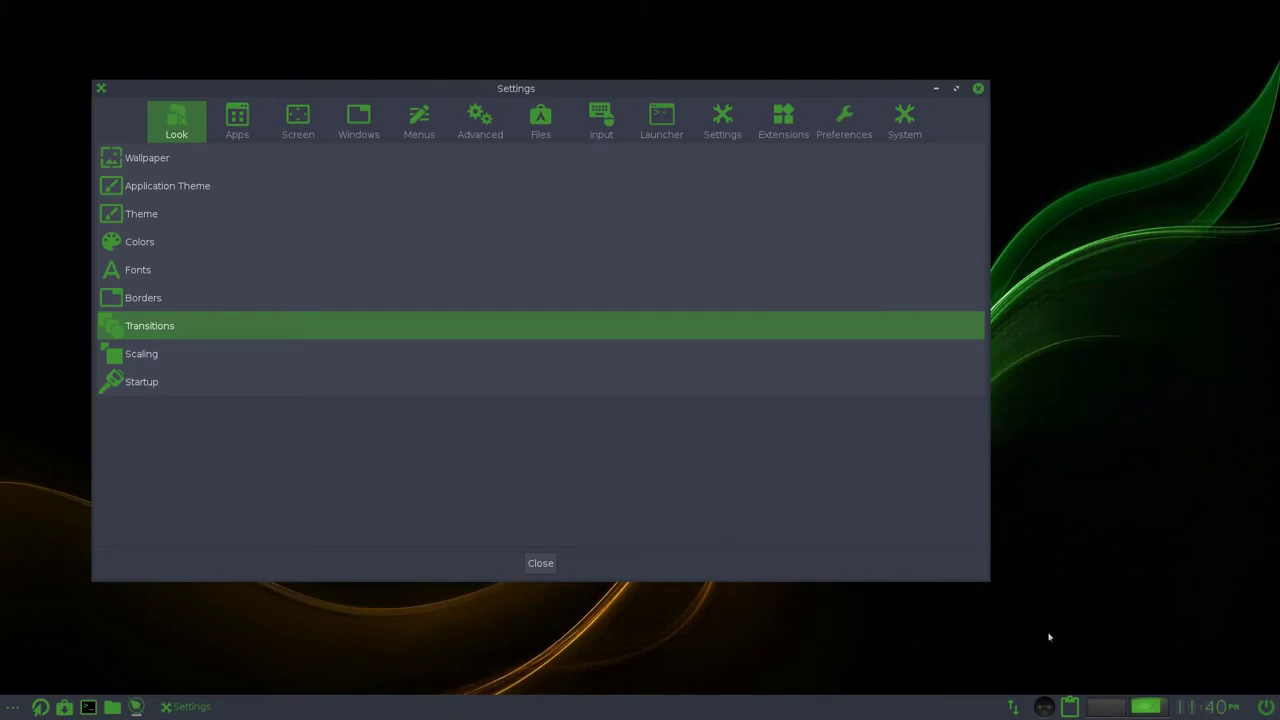
left_click(1105, 706)
left_click(1152, 706)
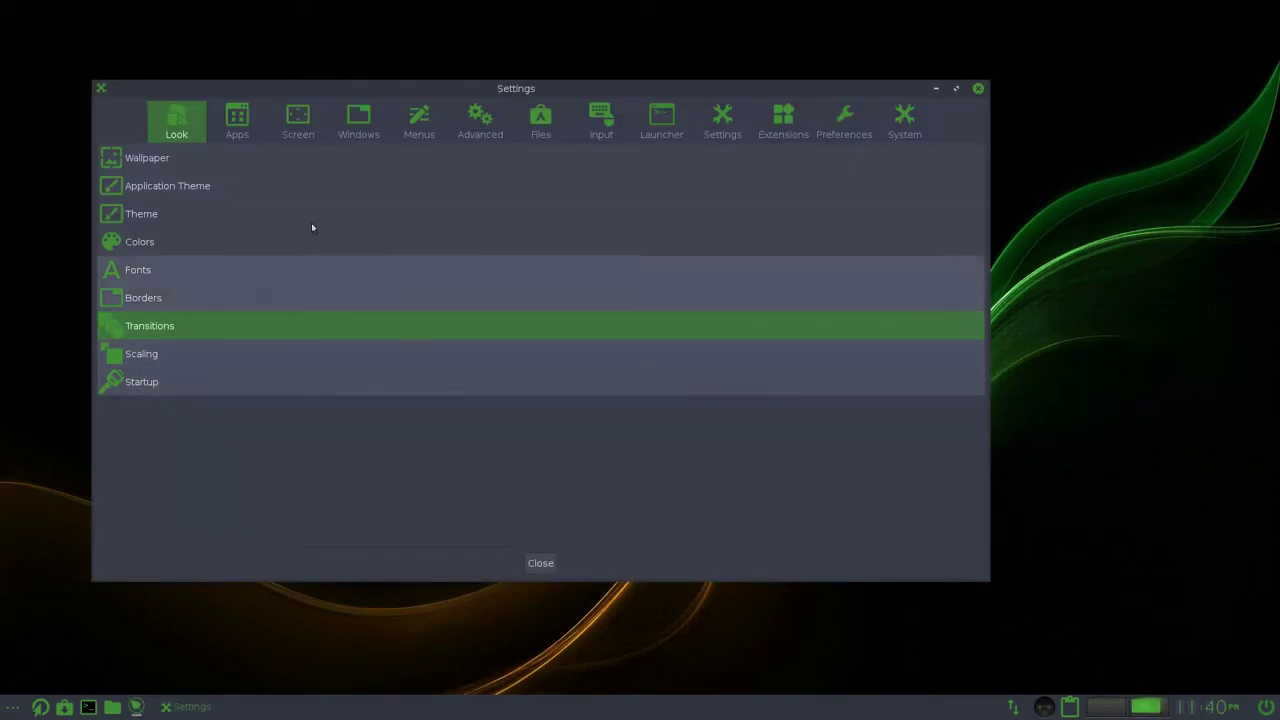
- View and close the startup splash screen settings, and look over the Apps and Screen settings categories
left_click(300, 373)
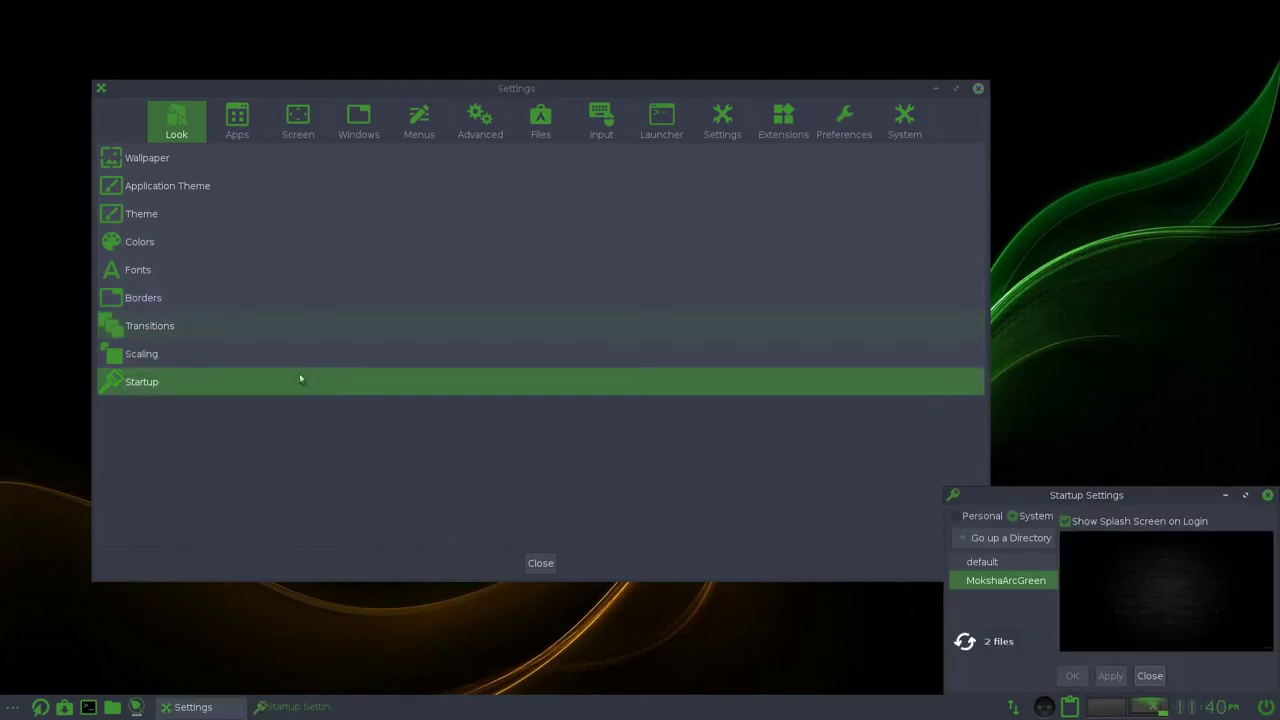
left_click(1150, 675)
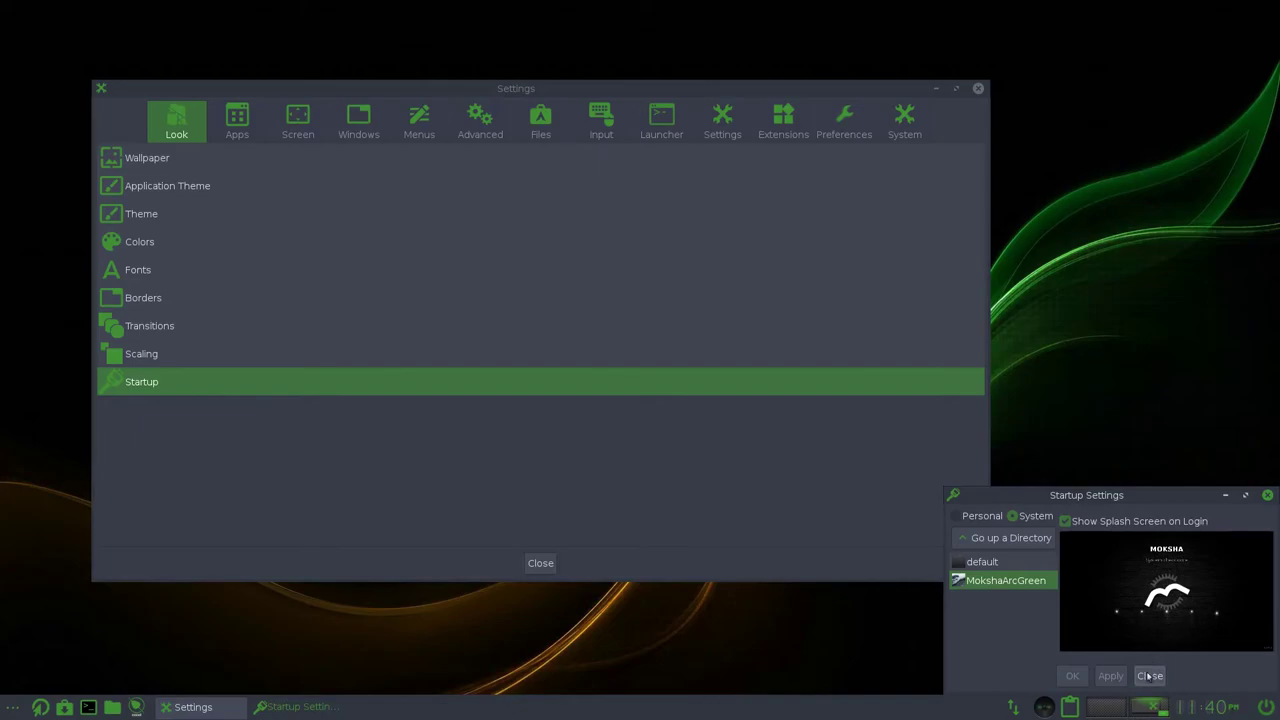
left_click(245, 135)
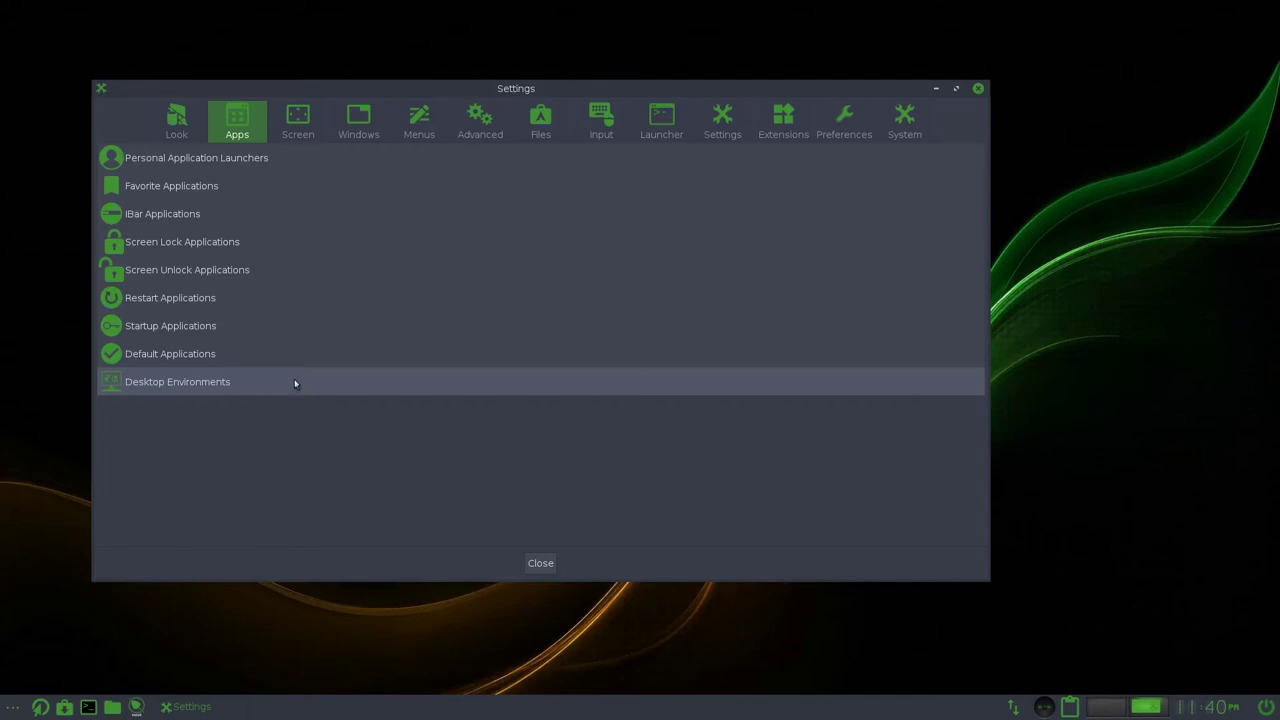
left_click(306, 126)
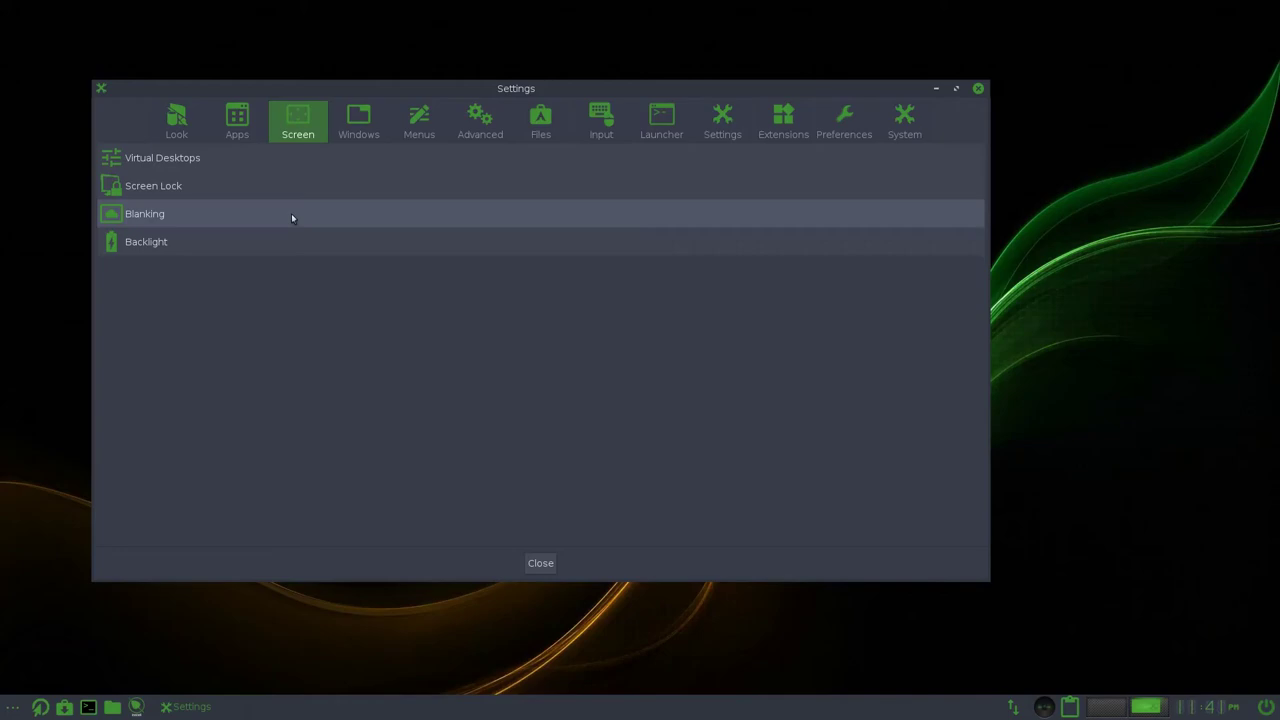
- Look through the System, Preferences, Advanced, Files, Input, Launcher, Settings and Extensions categories of the settings
left_click(905, 133)
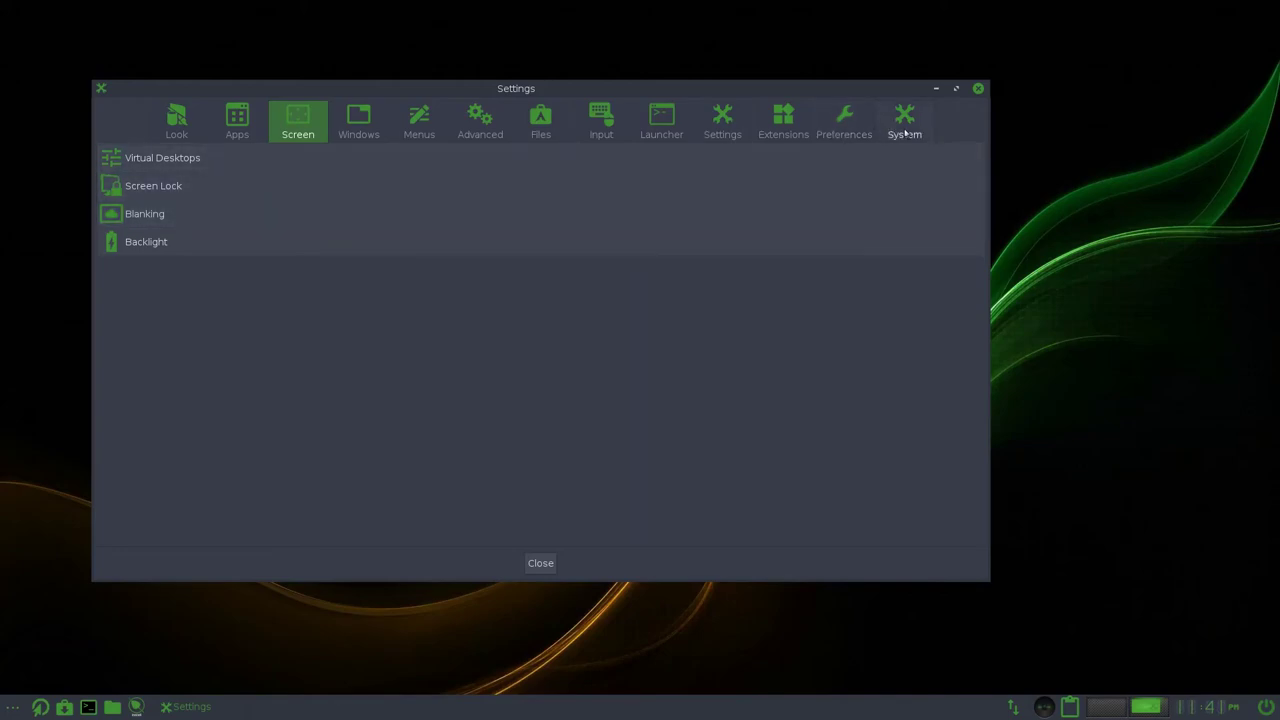
left_click(844, 128)
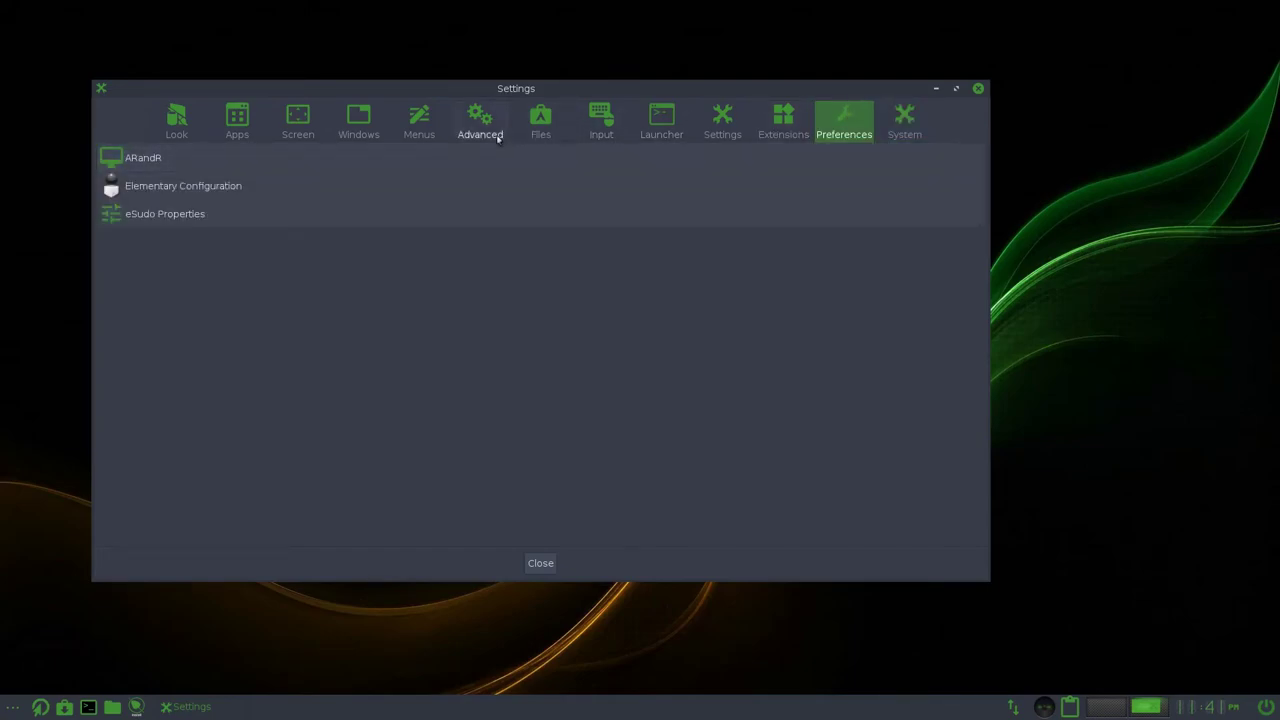
left_click(497, 138)
left_click(555, 139)
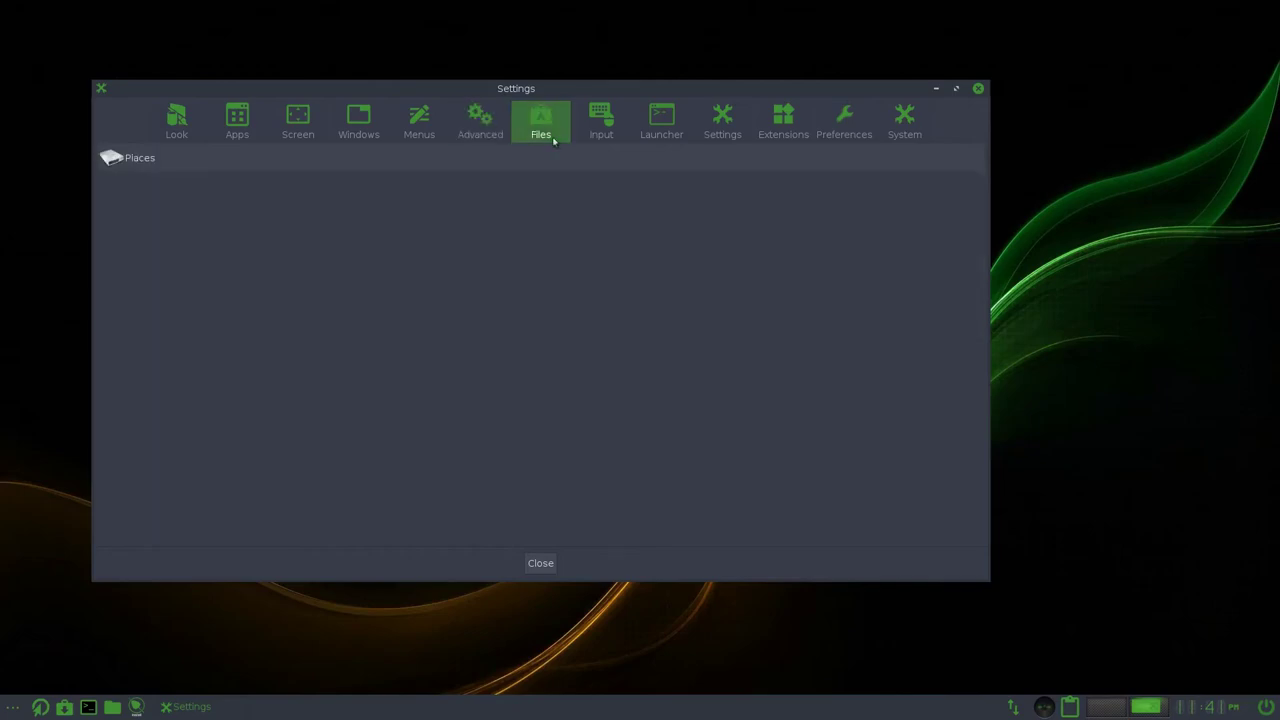
left_click(488, 137)
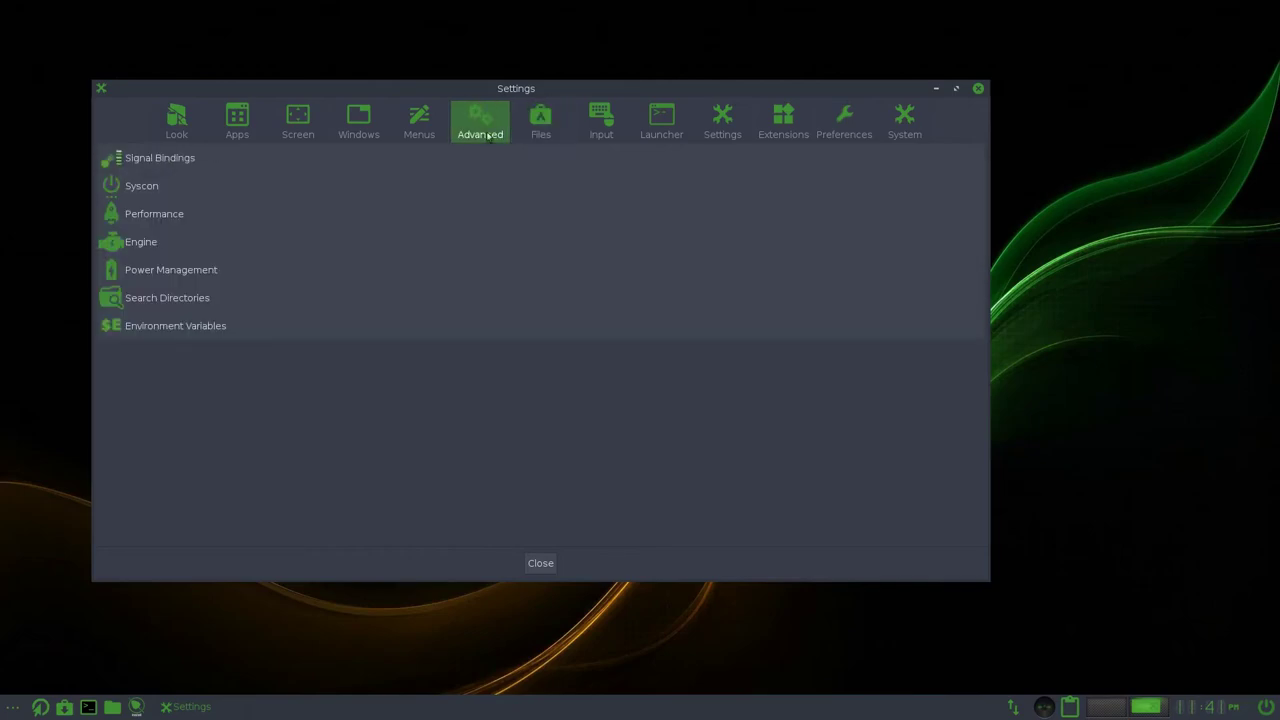
left_click(545, 137)
left_click(620, 138)
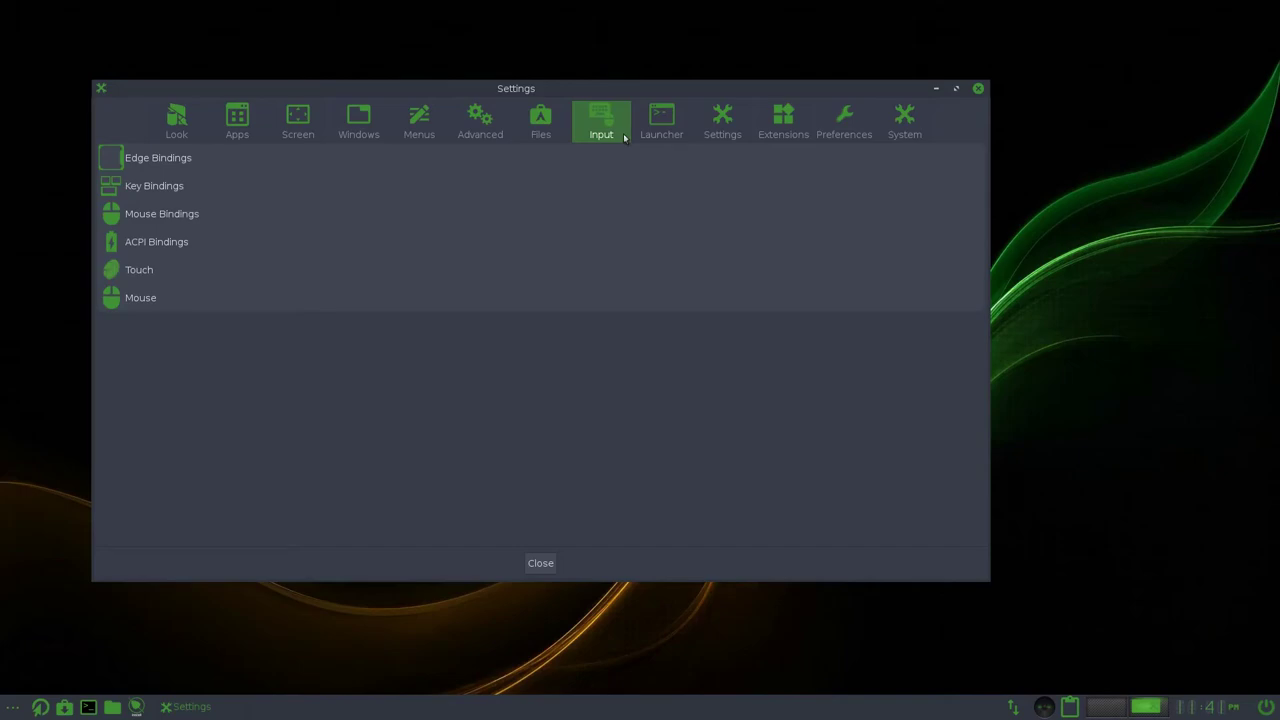
left_click(676, 141)
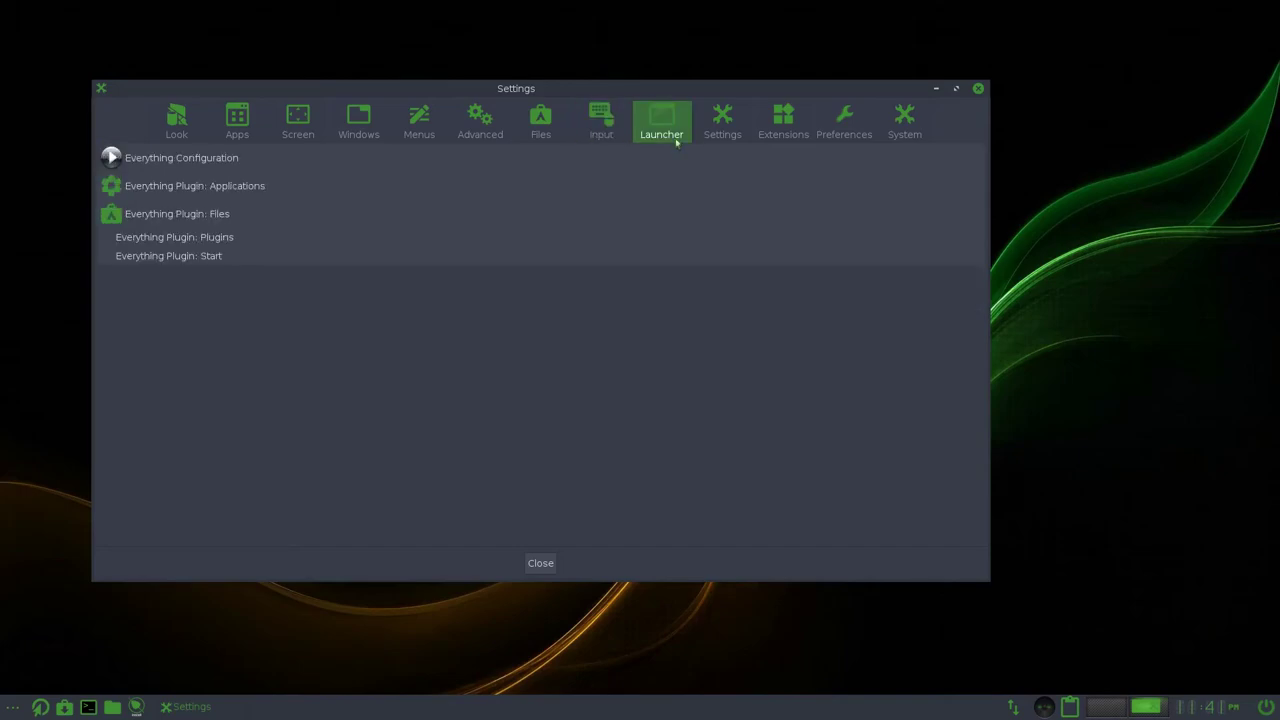
left_click(737, 128)
left_click(796, 127)
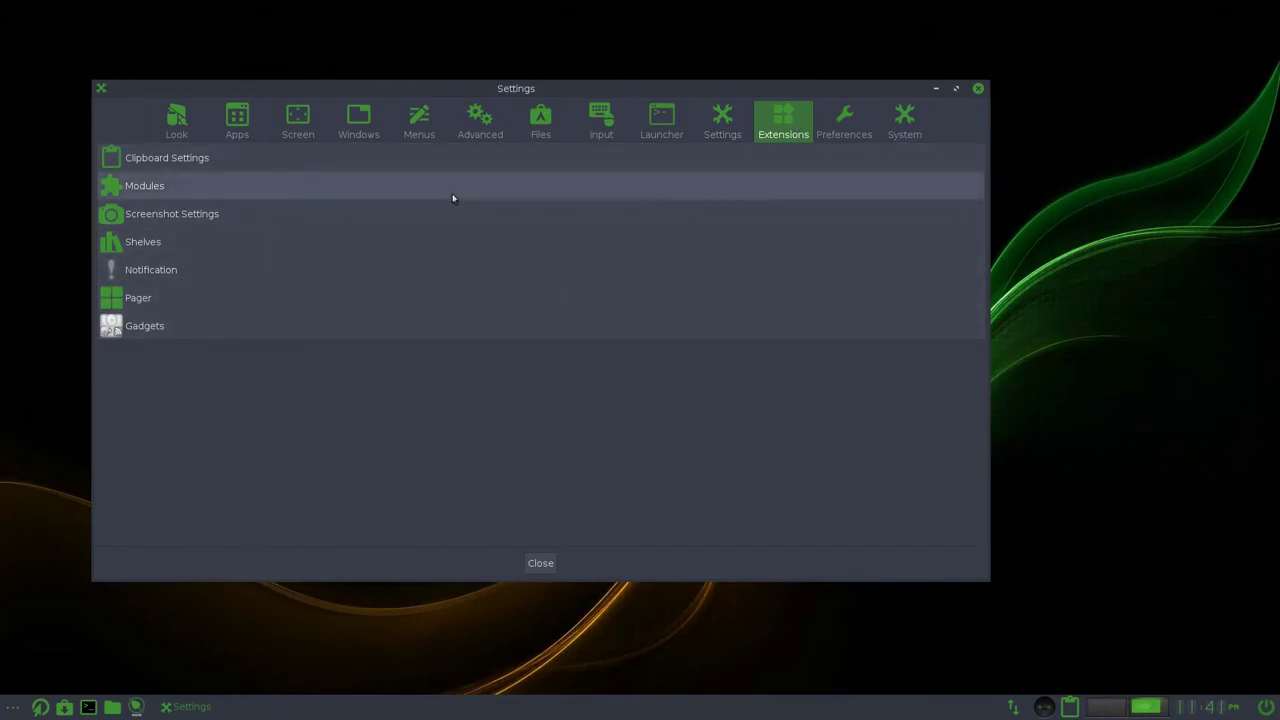
- Open the Module Settings from Extensions, enlarge the window and look over the Utilities and System modules
left_click(454, 194)
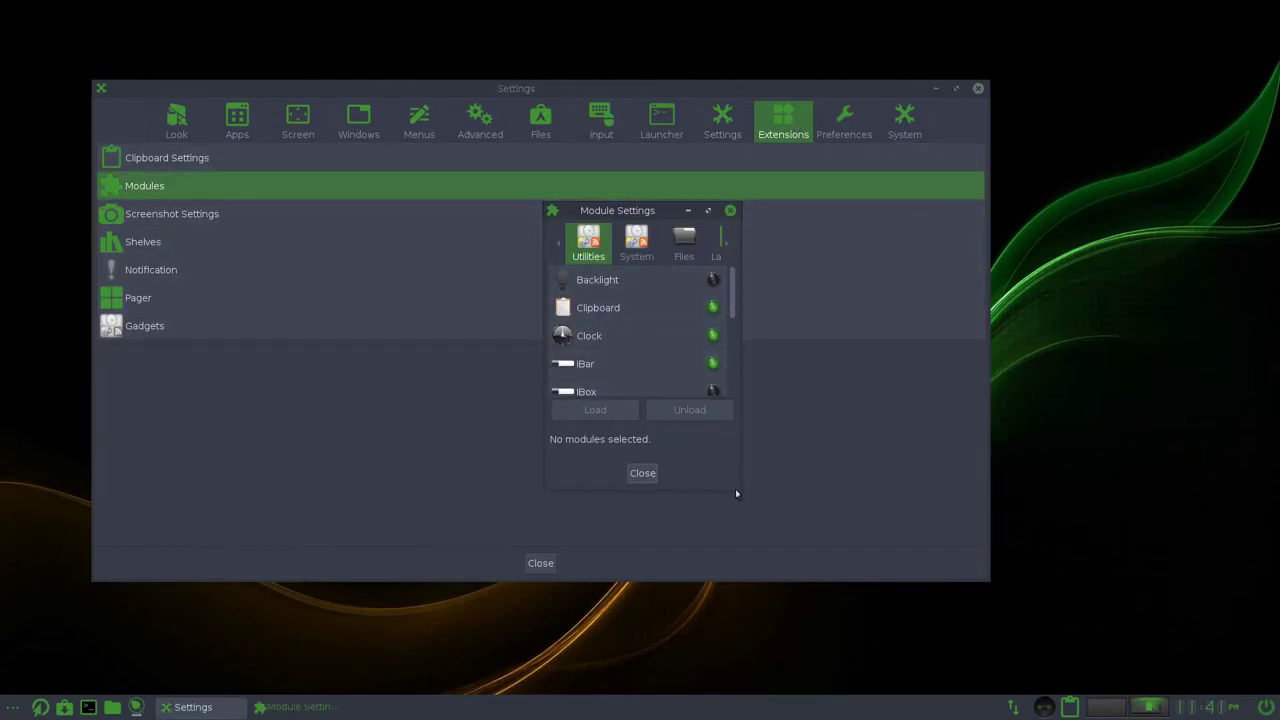
left_click_drag(740, 494, 1031, 626)
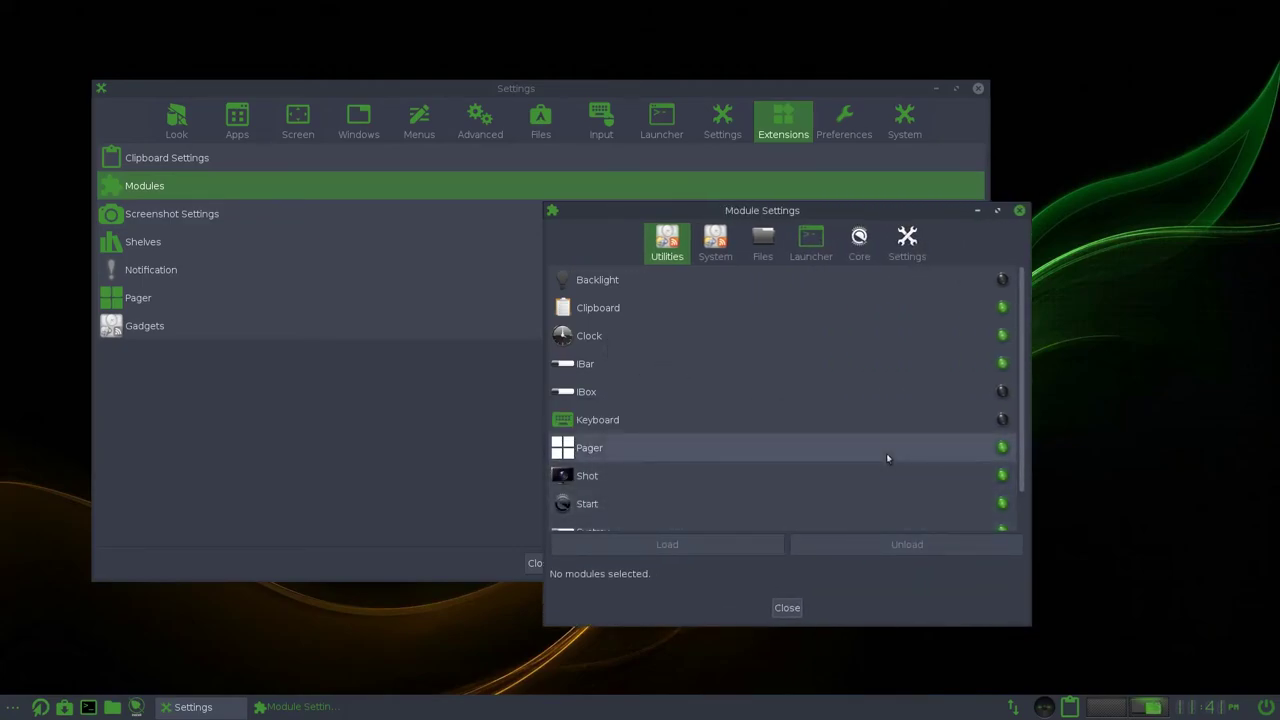
scroll(886, 457, "down", 2)
left_click(712, 243)
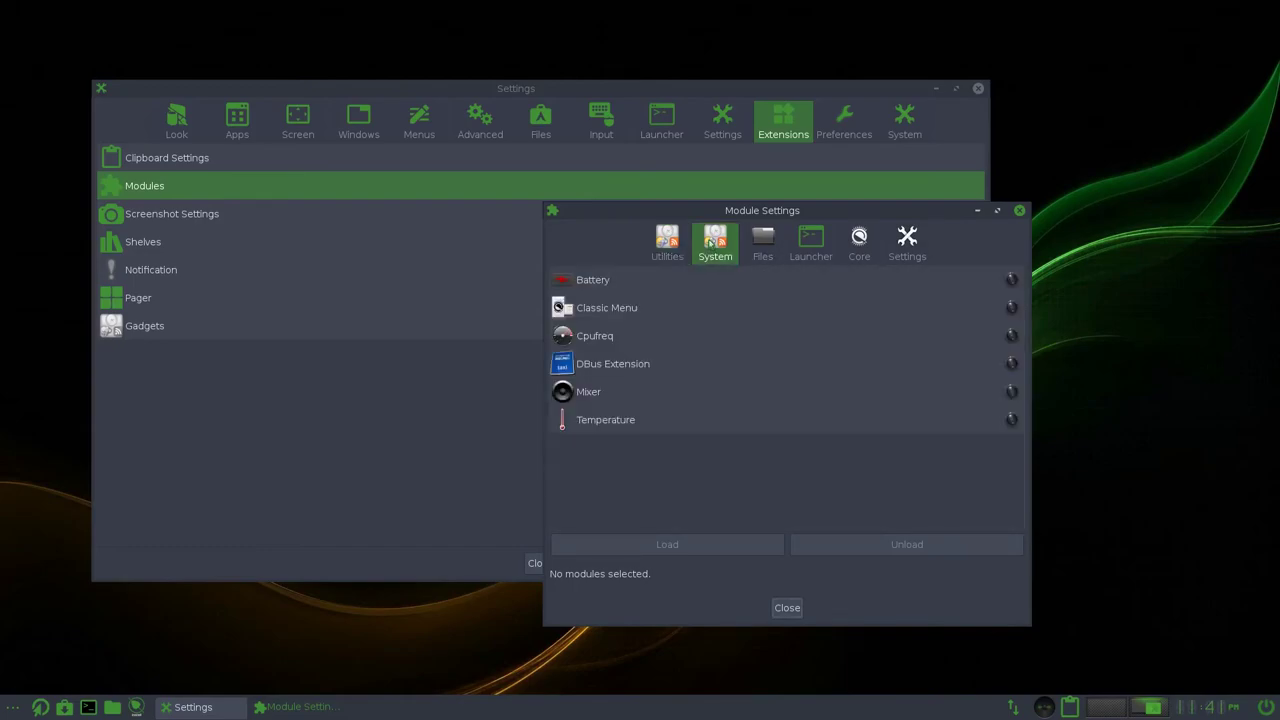
- Load the Cpufreq module and set its gadget's time between updates to Fast (4 ticks)
left_click(688, 349)
left_click(669, 545)
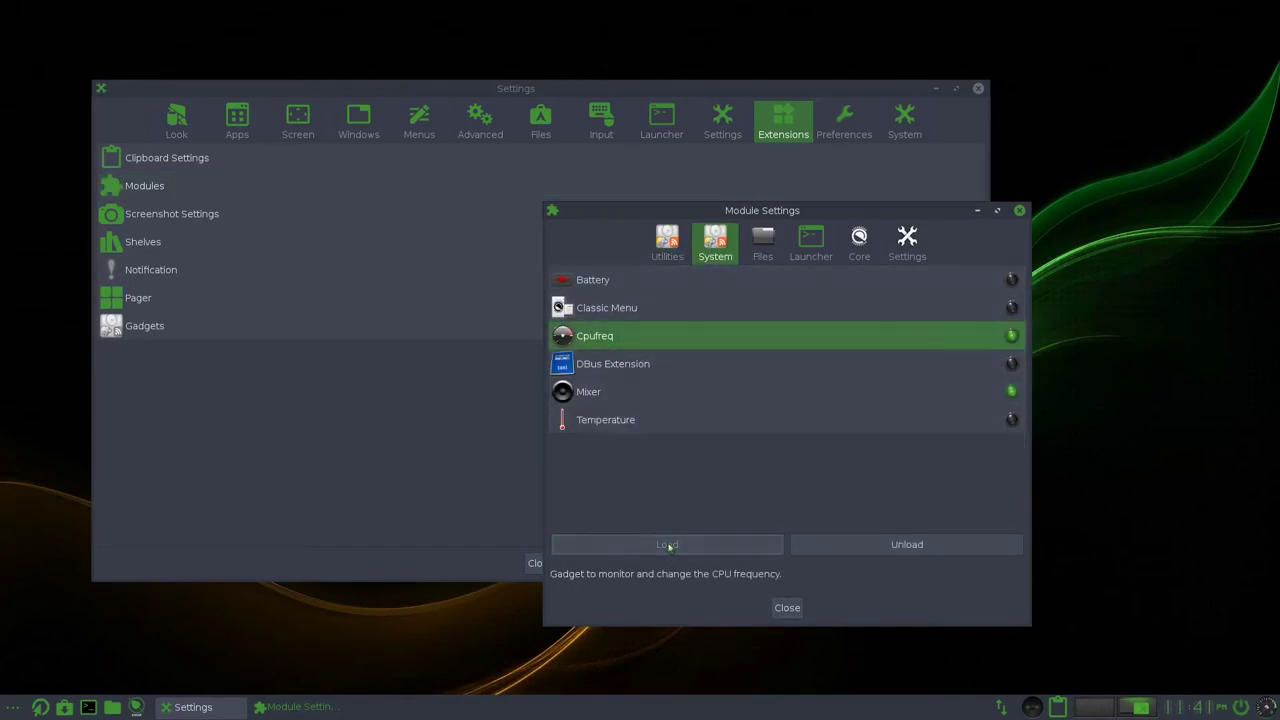
left_click(1272, 714)
mouse_move(1262, 696)
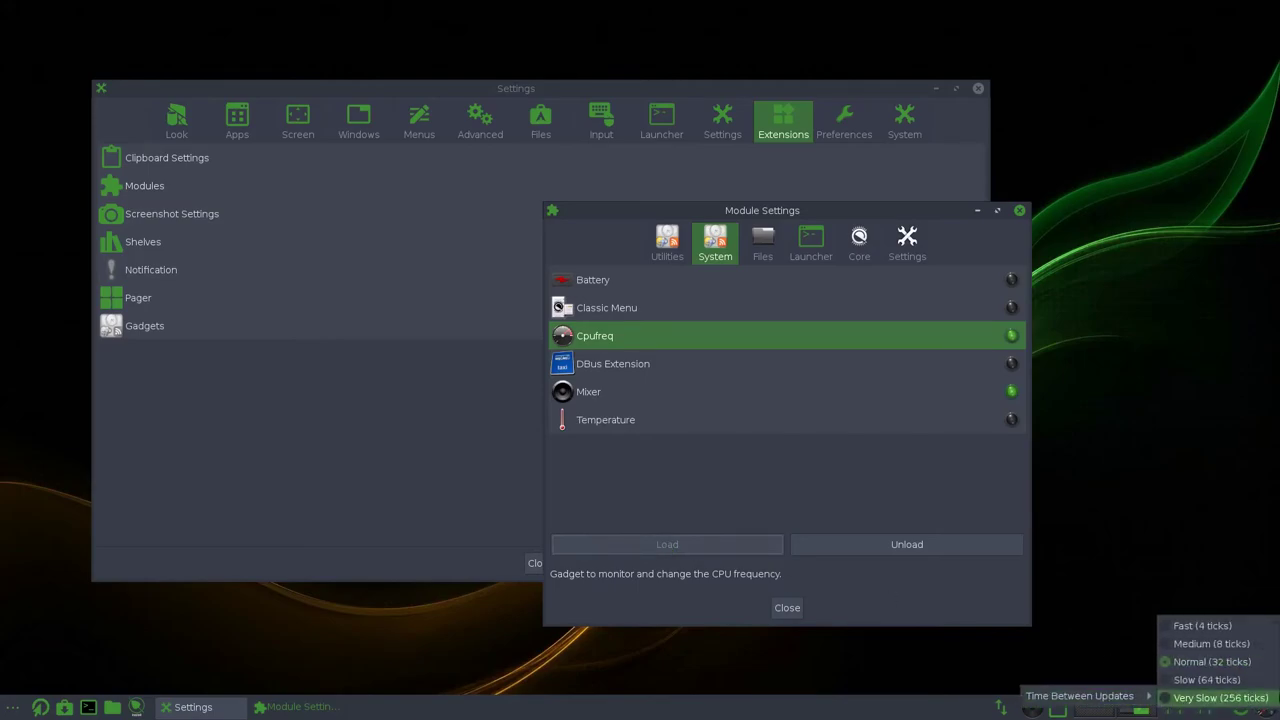
left_click(1249, 624)
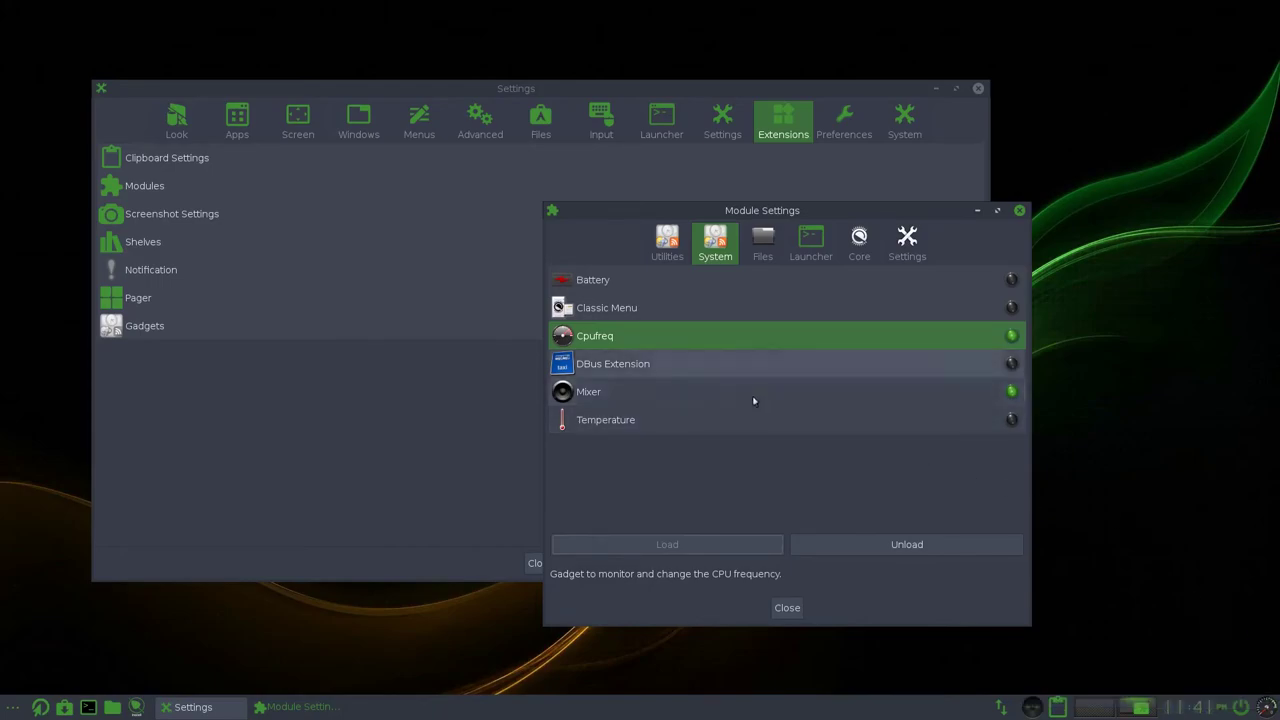
- Load the Battery module to try its gadget, and unload it again
left_click(757, 287)
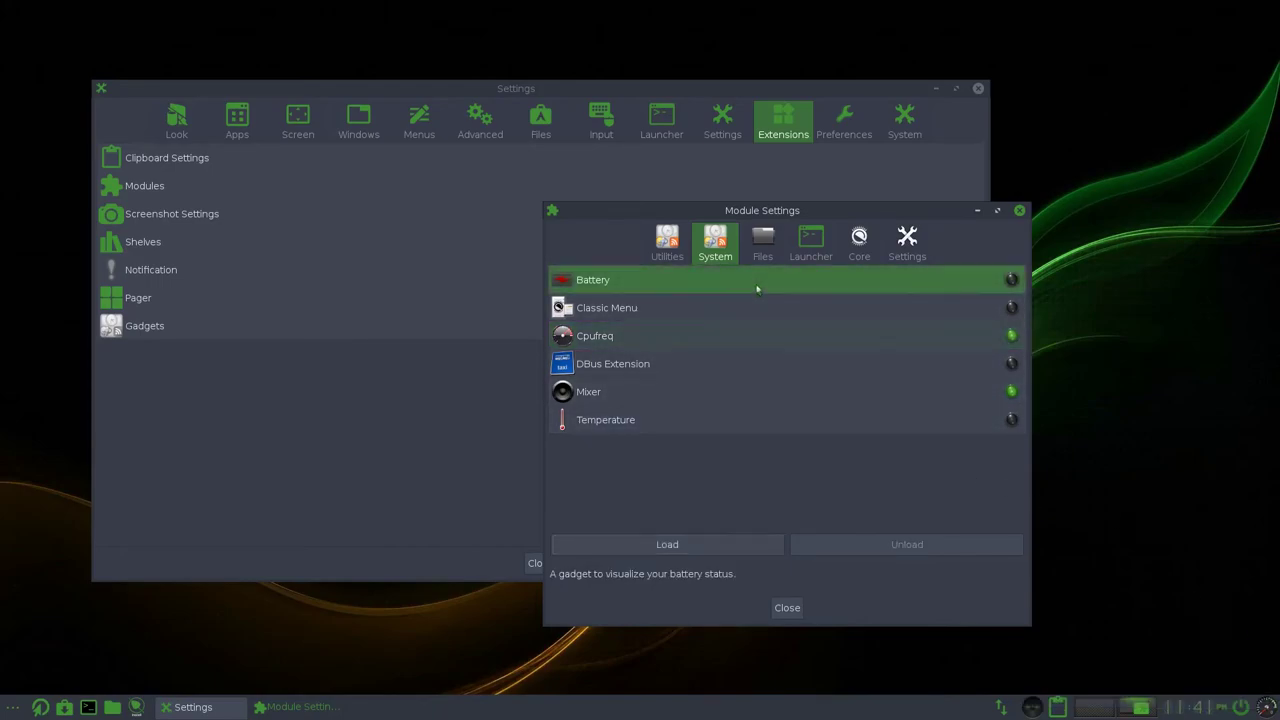
left_click(696, 546)
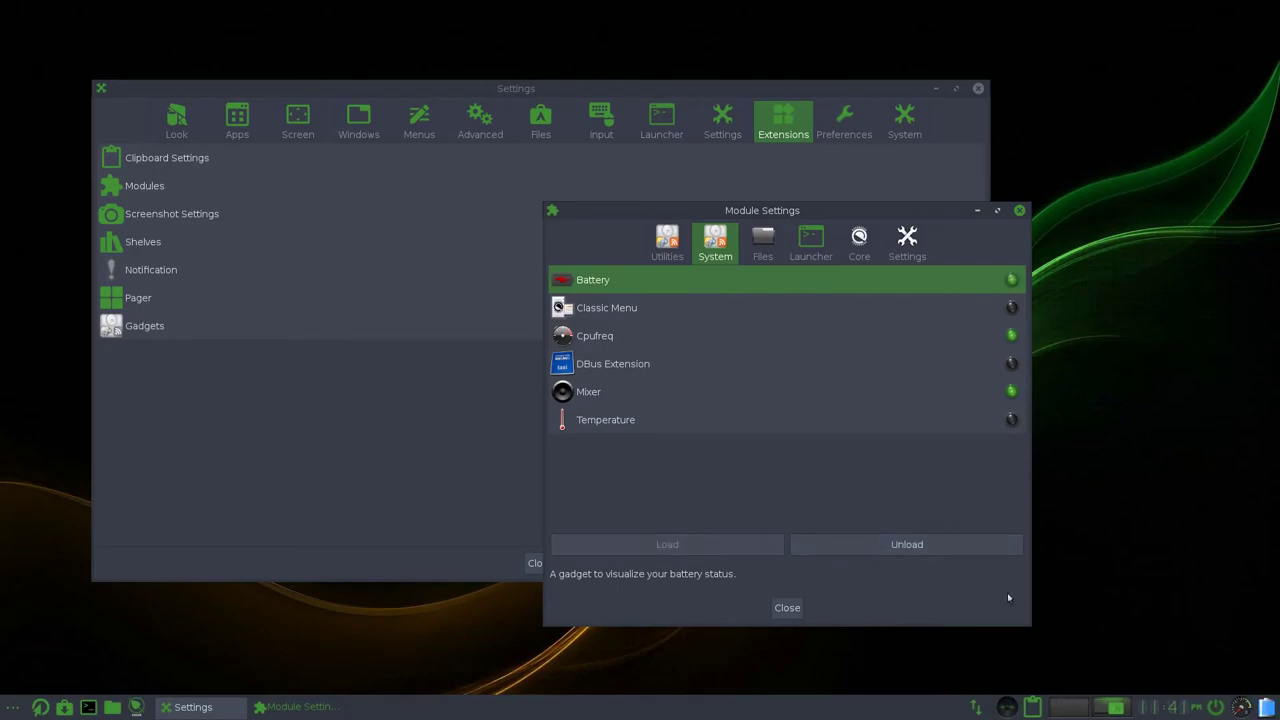
left_click(872, 546)
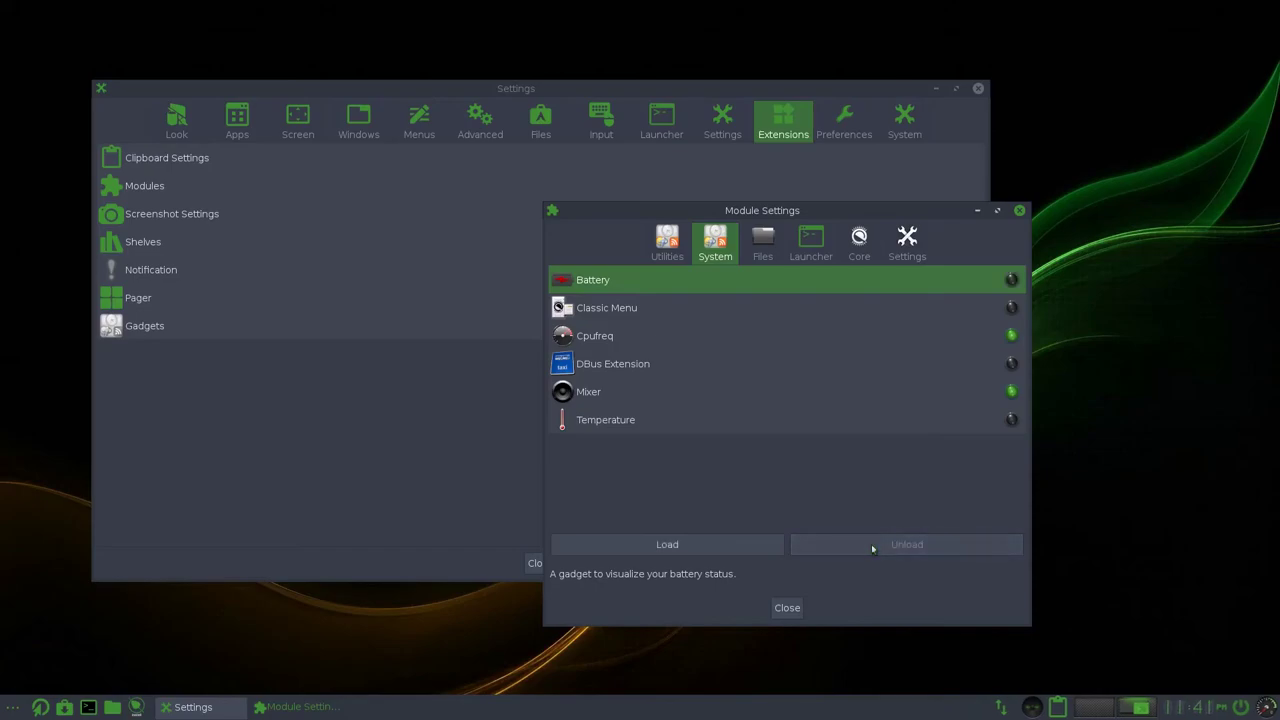
- Read the descriptions of the Mixer and Cpufreq system modules
left_click(768, 391)
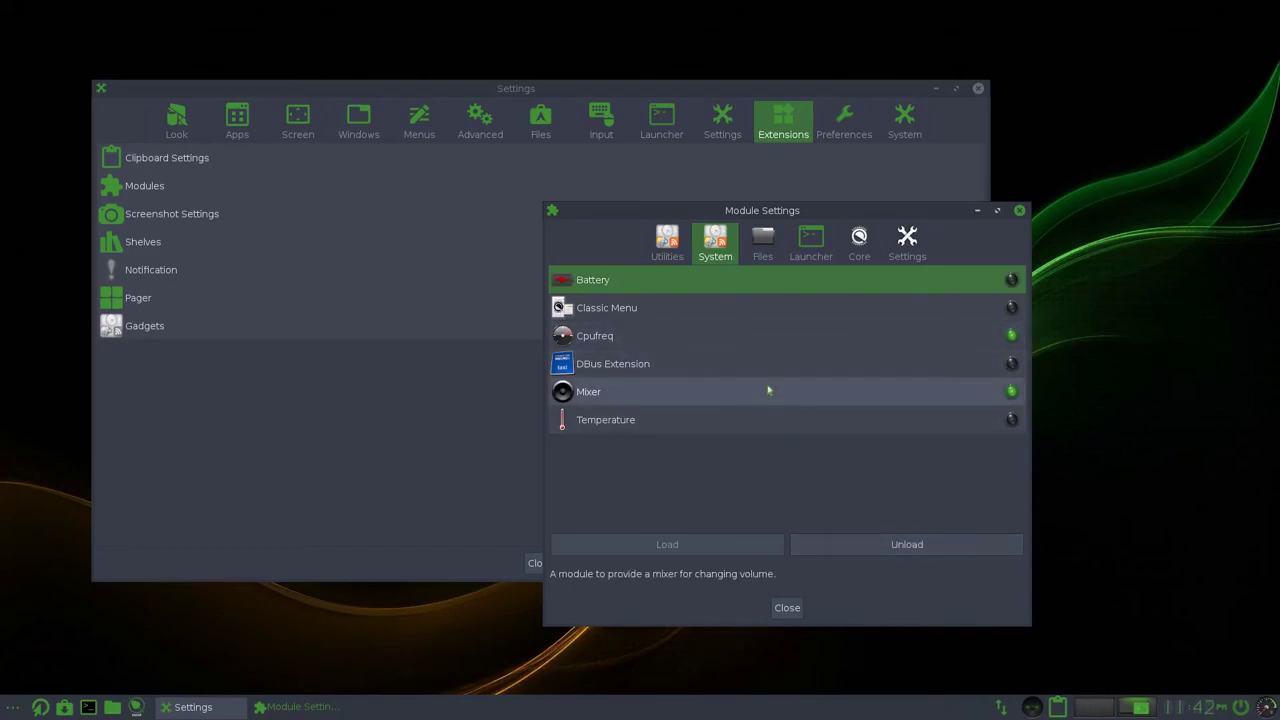
left_click(769, 341)
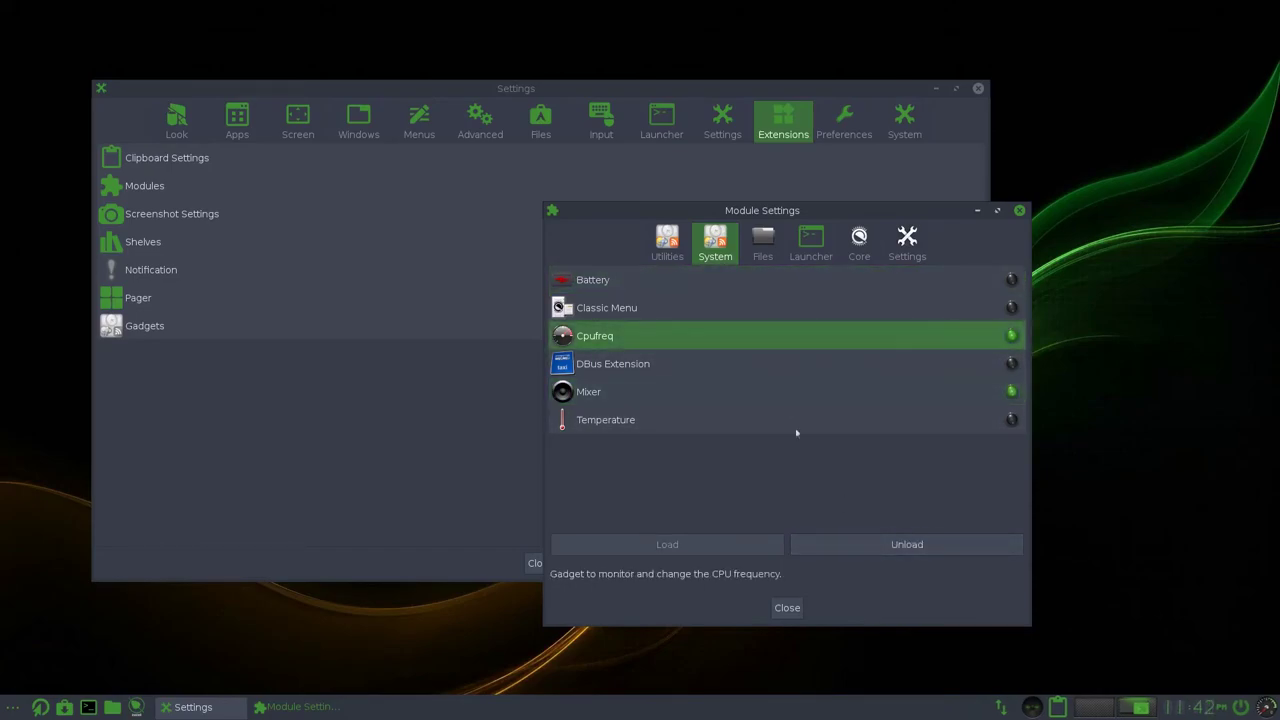
- Unload the Cpufreq module and load the Desktop icons module from the Files category
left_click(857, 548)
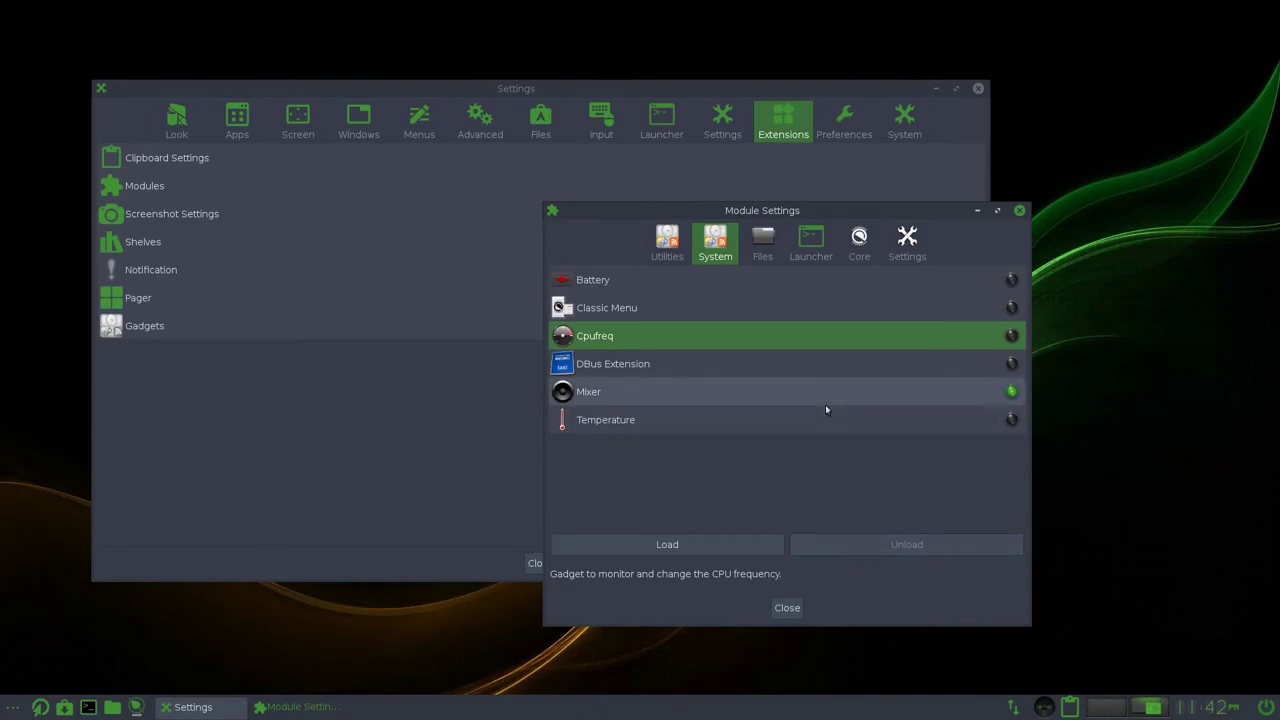
left_click(768, 248)
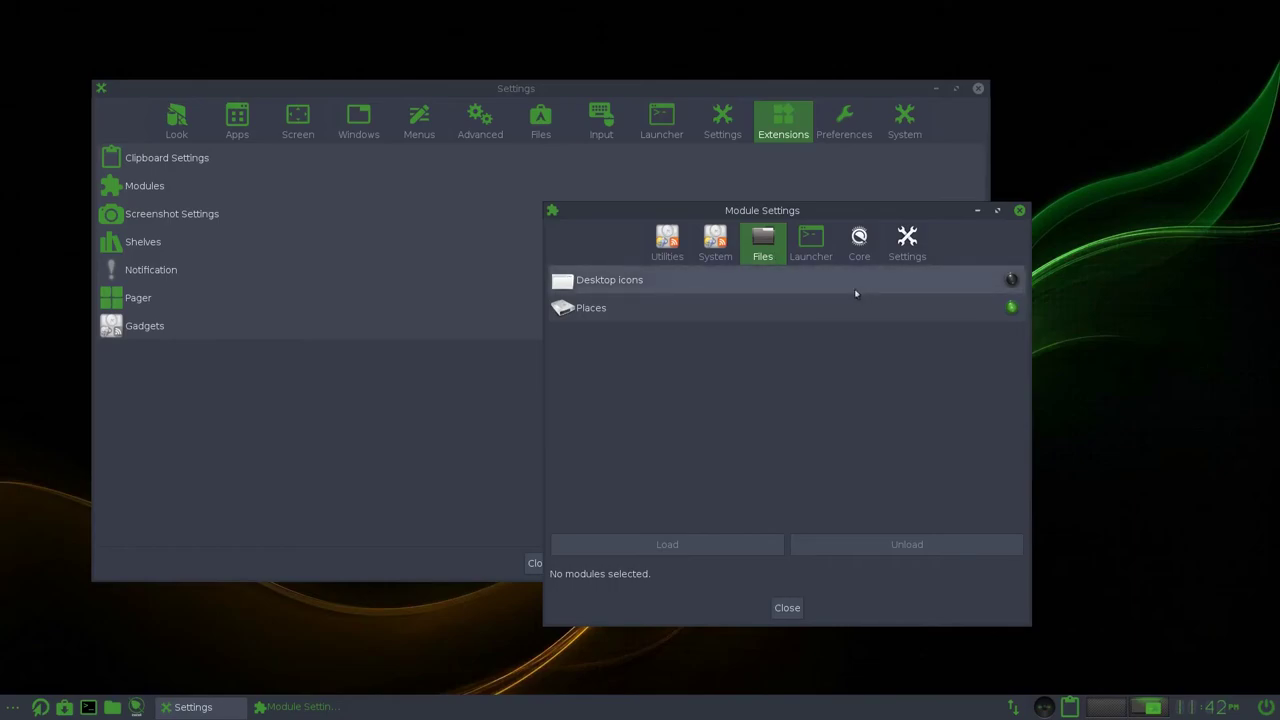
left_click(886, 289)
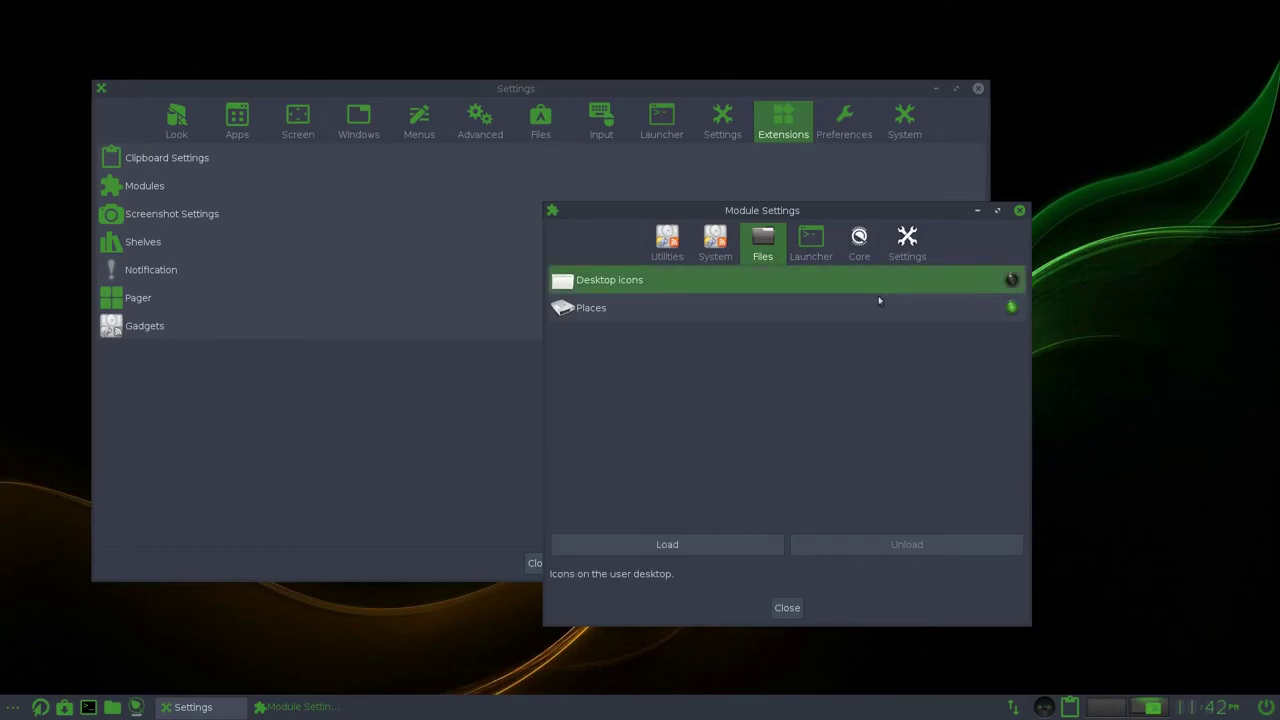
left_click(709, 553)
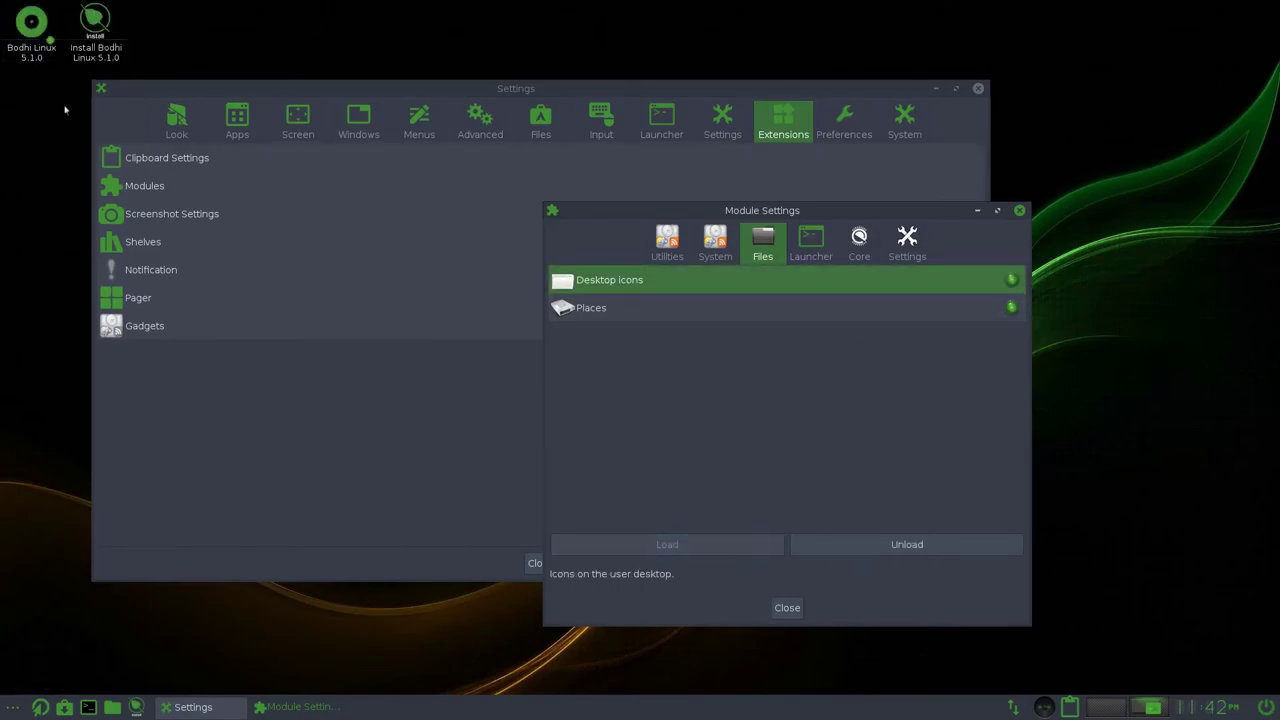
- Open the Bodhi Linux 5.1.0 disc from the desktop to view its files, and close the file manager window
left_click(43, 24)
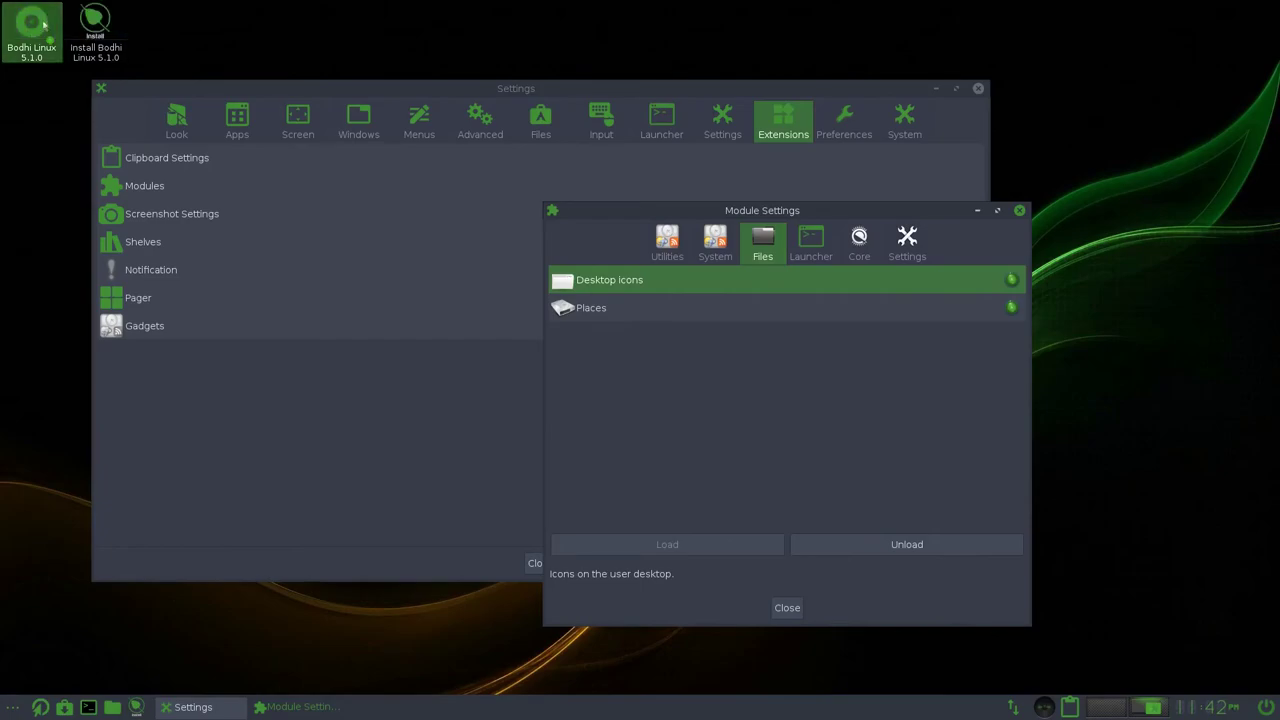
double_click(43, 24)
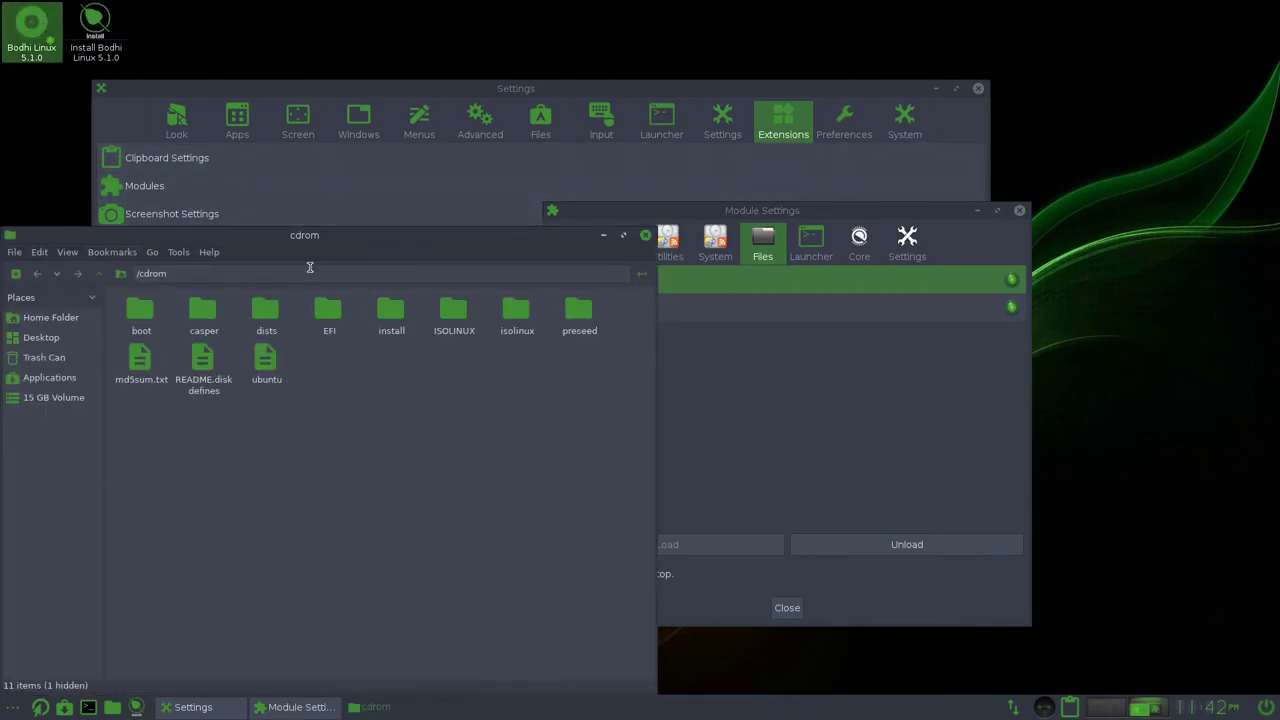
left_click(645, 235)
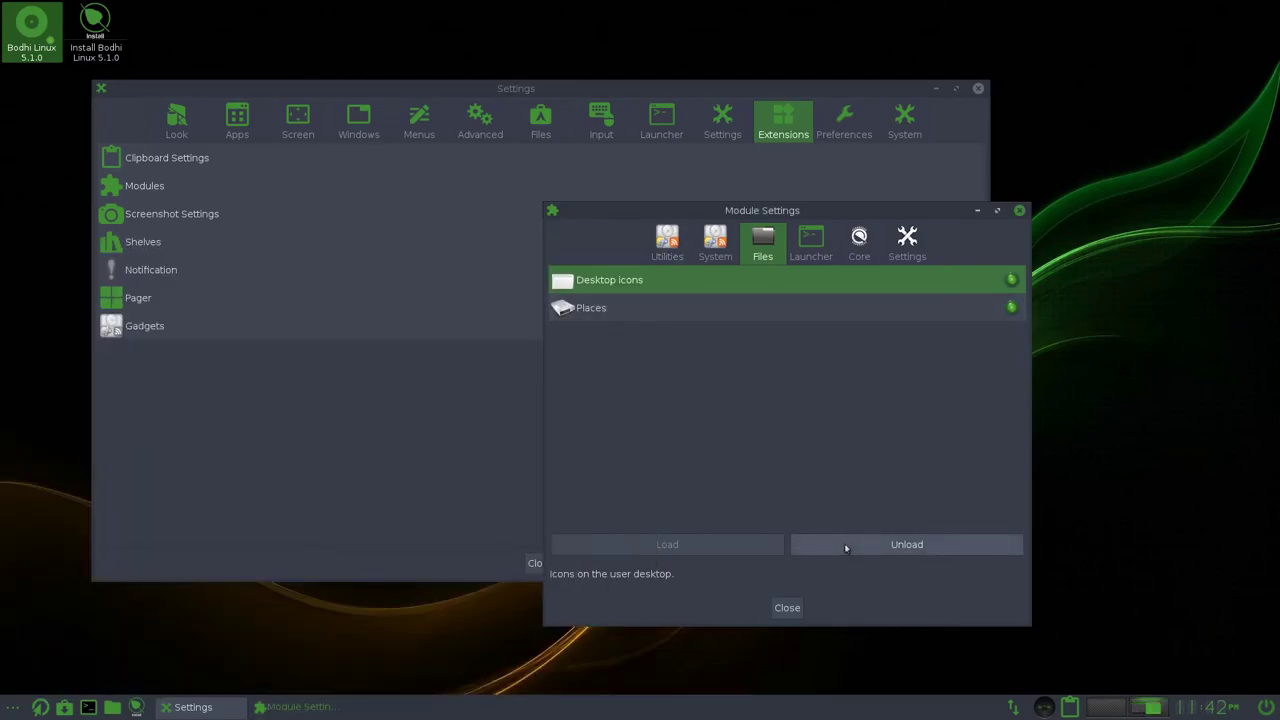
- Look over the modules in the Launcher, Core and Settings categories, and close the Module Settings
left_click(830, 245)
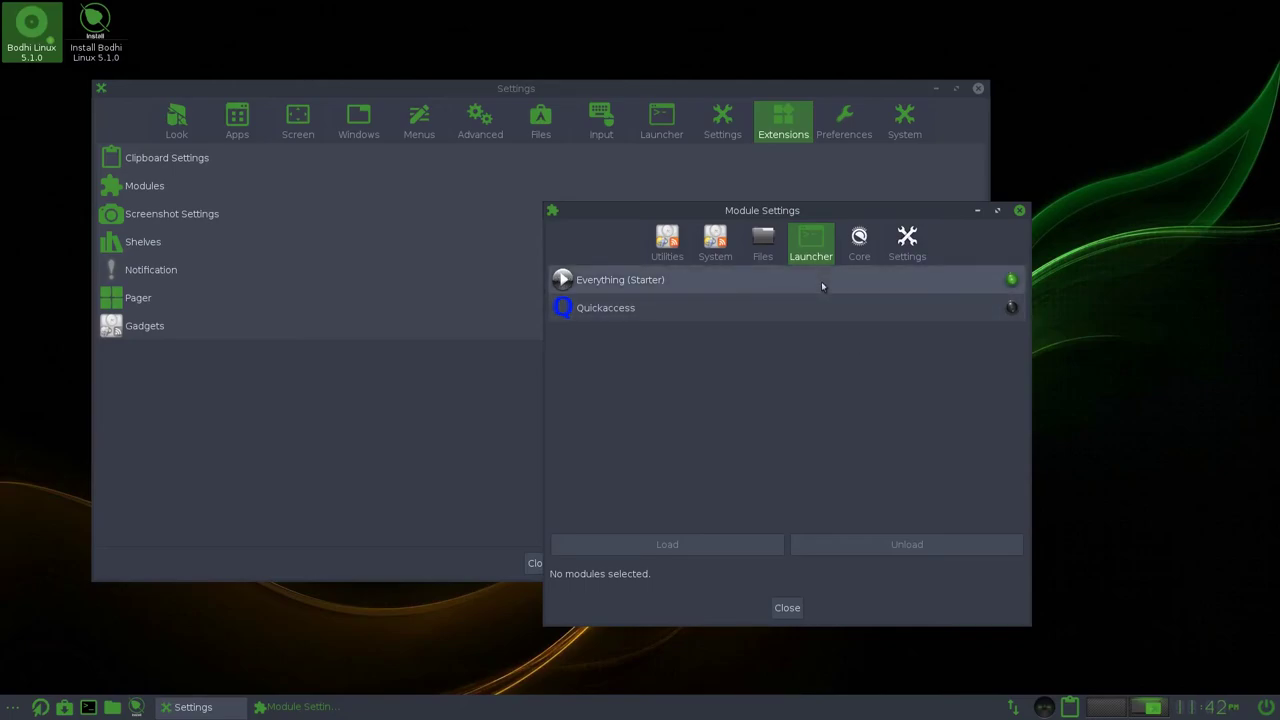
left_click(866, 254)
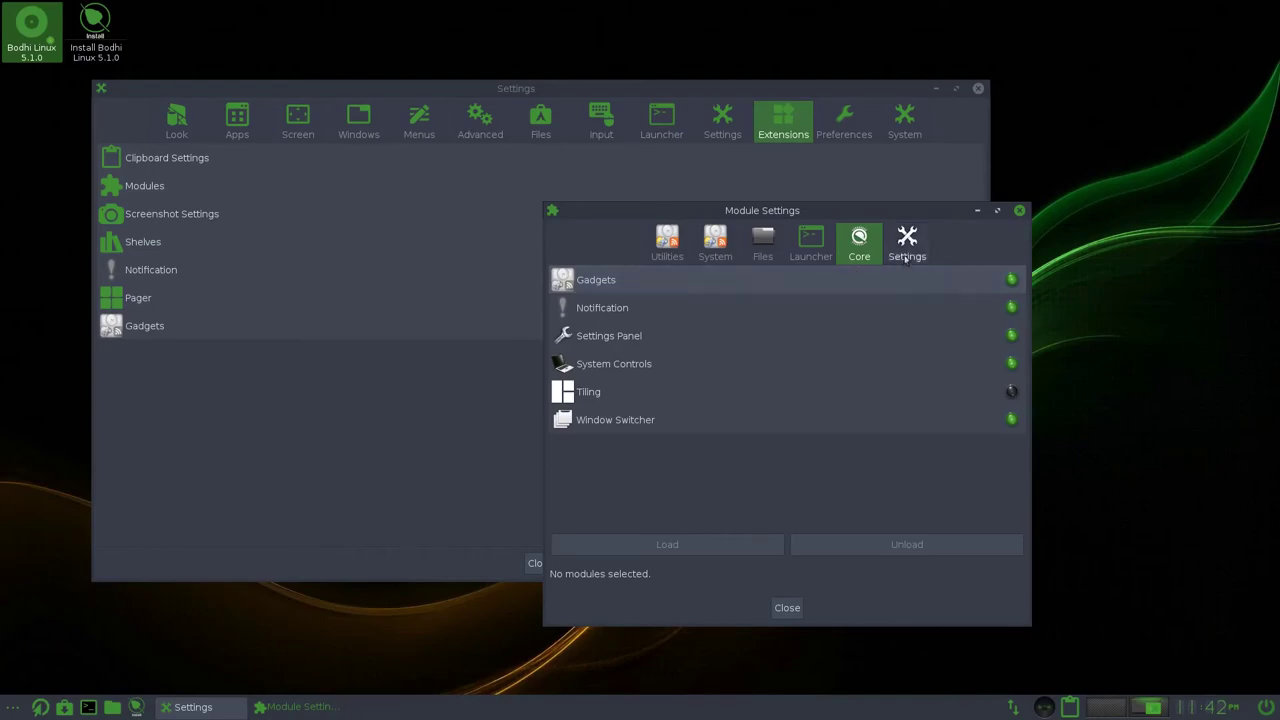
left_click(906, 250)
scroll(838, 377, "down", 3)
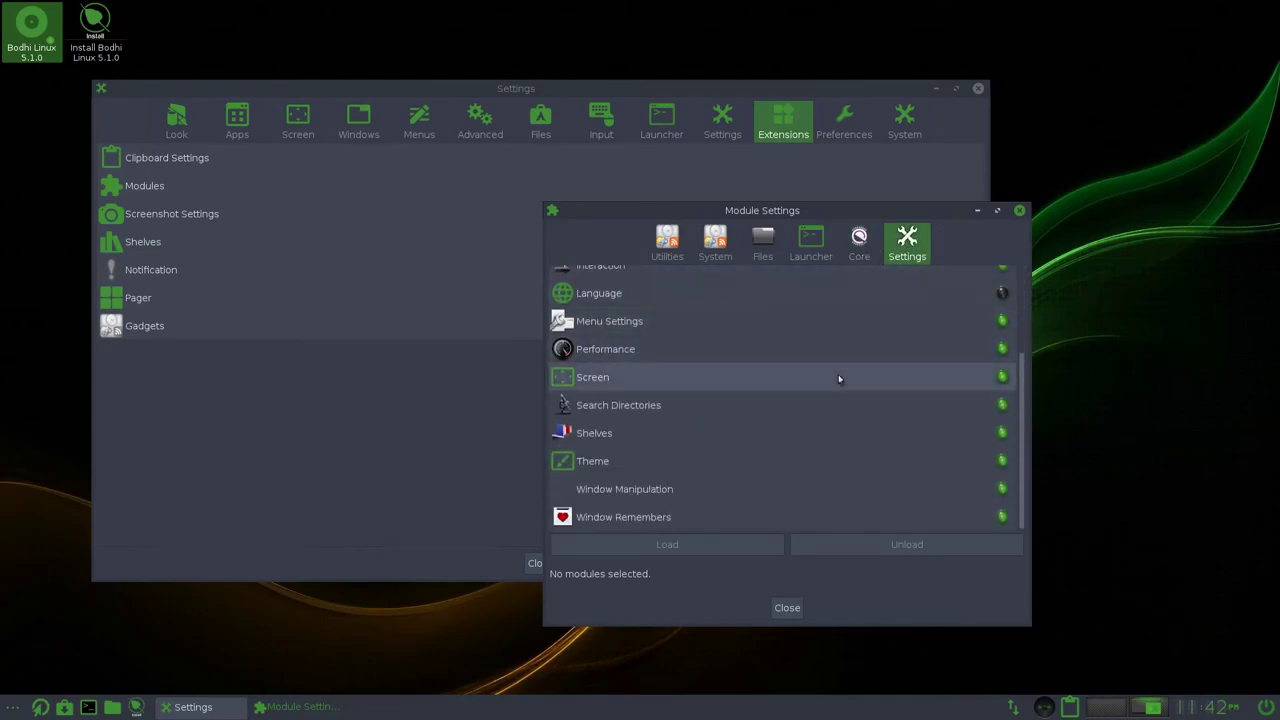
scroll(838, 377, "up", 3)
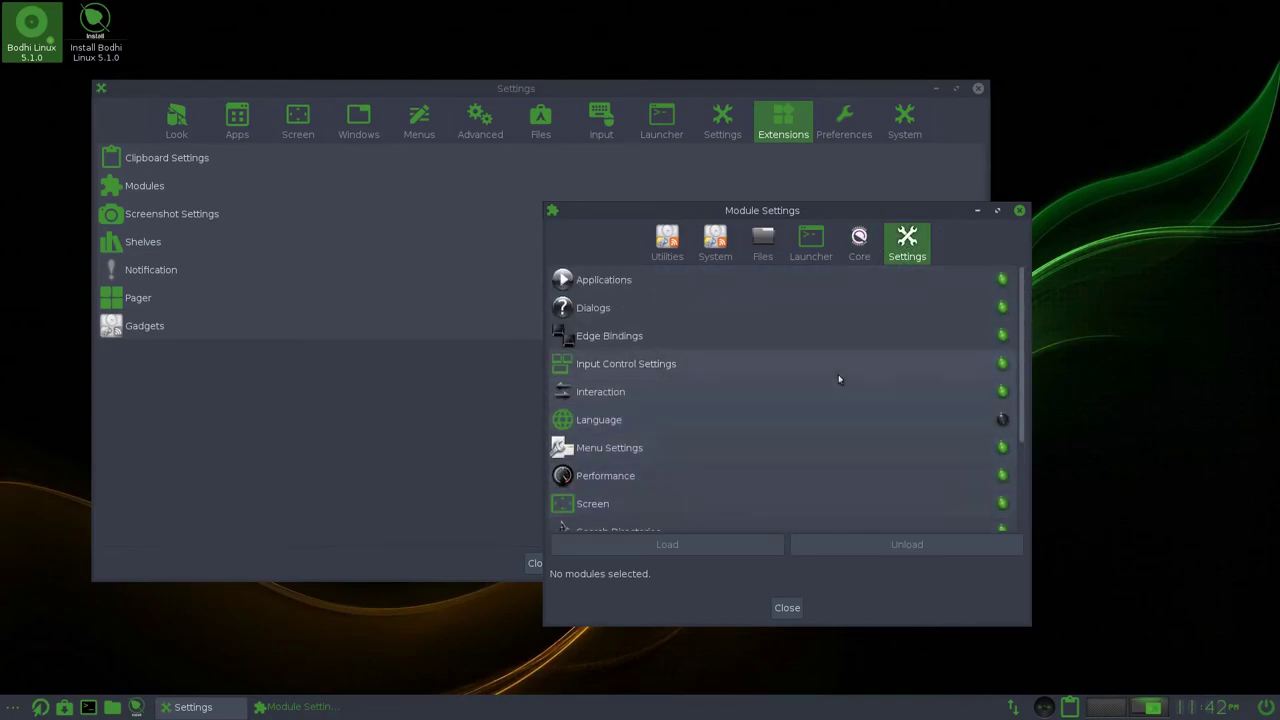
left_click(1019, 210)
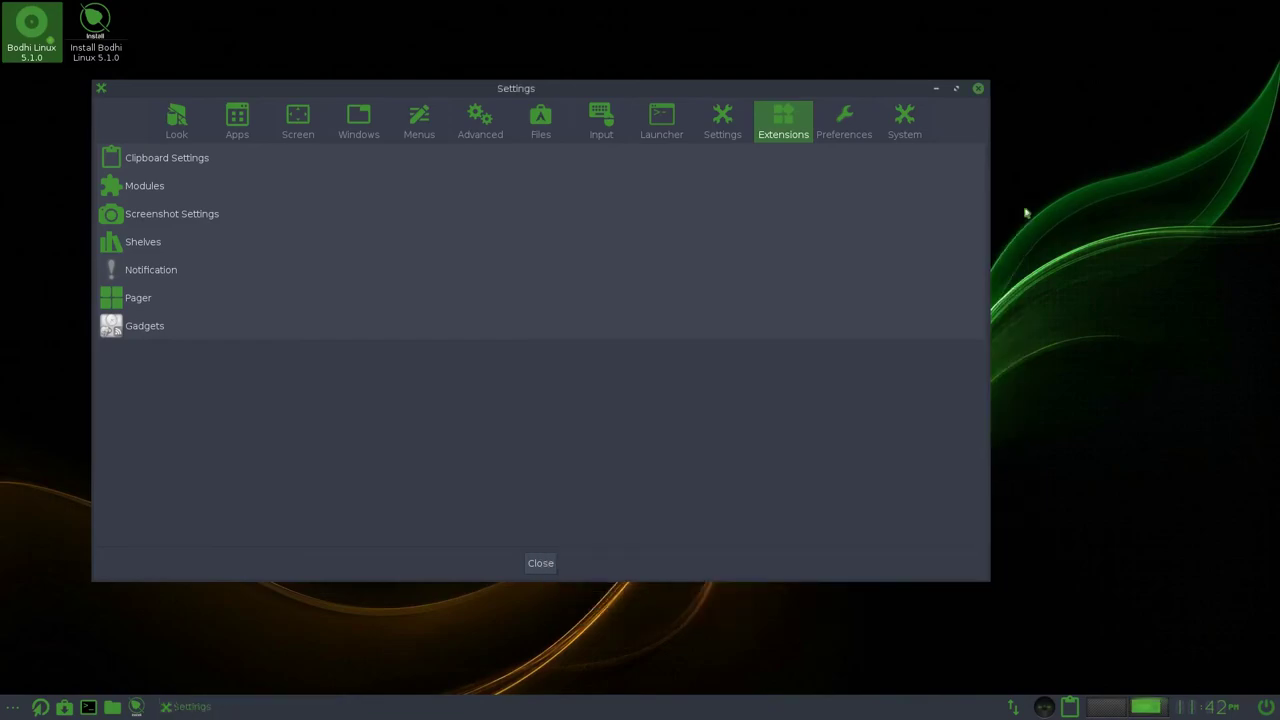
- View the configured shelves and the desktop gadgets' layers and background options from Extensions, closing each dialog
left_click(536, 240)
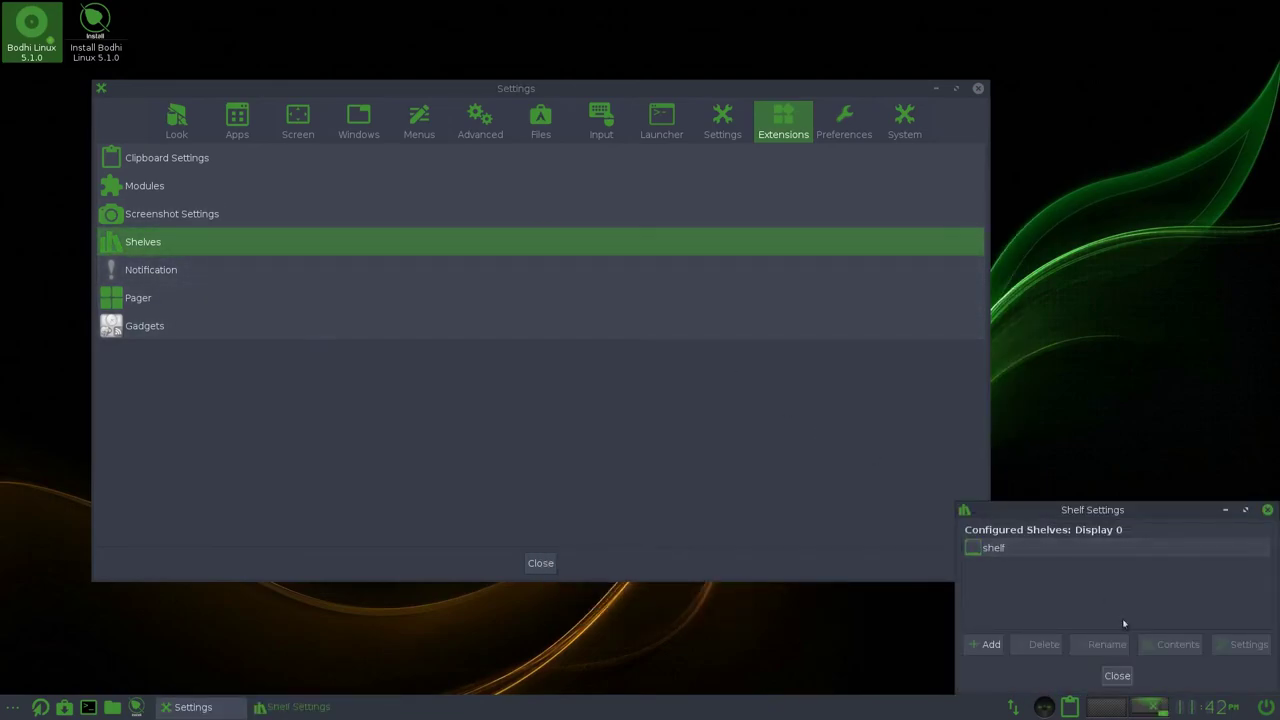
left_click(1117, 676)
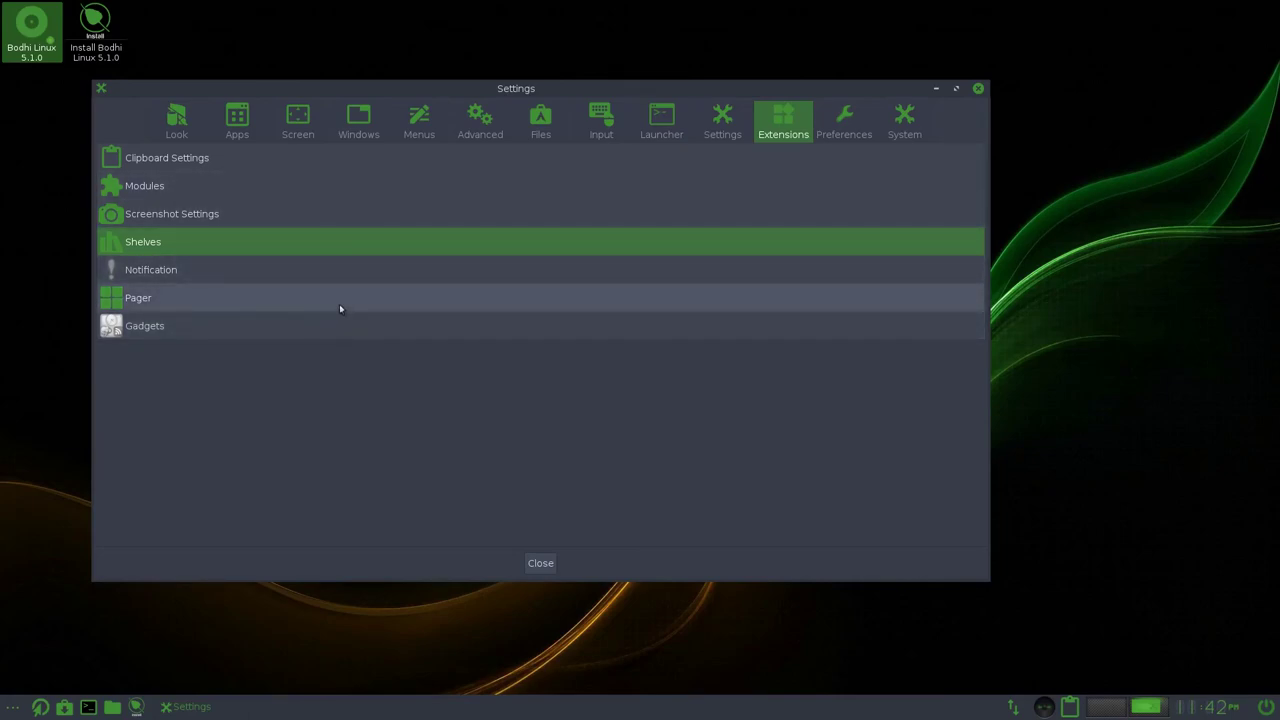
left_click(323, 336)
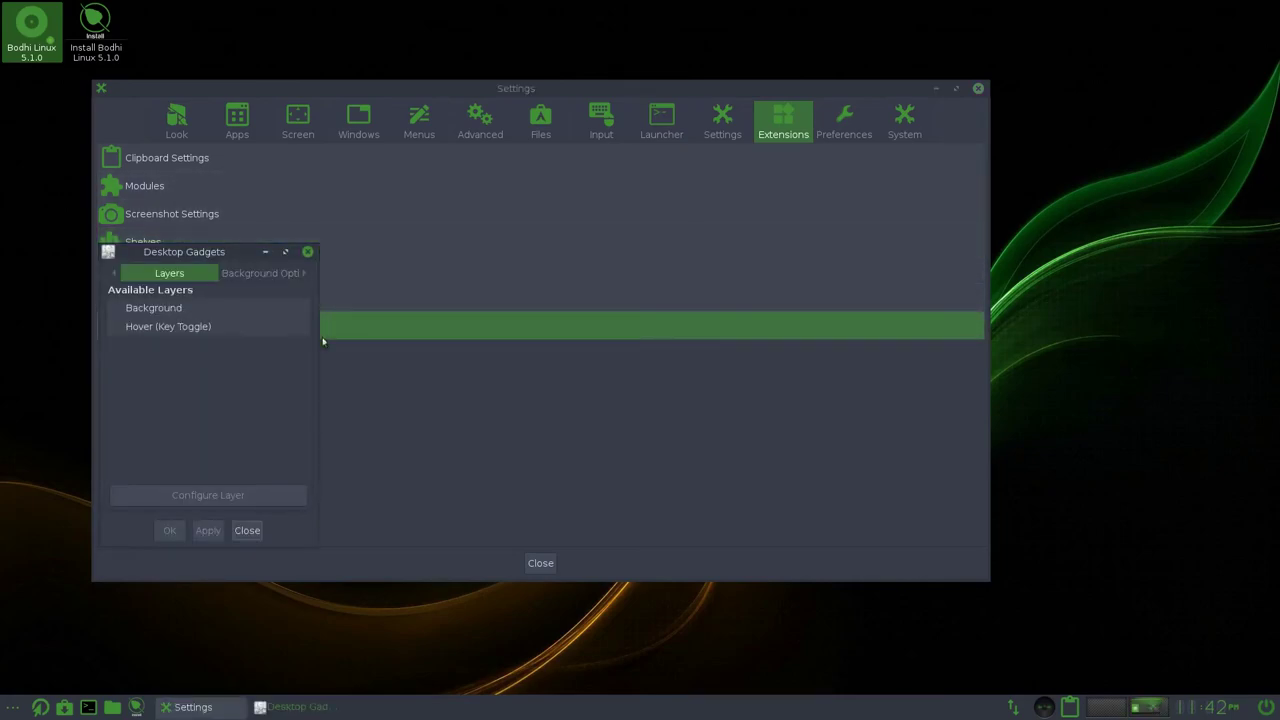
left_click(250, 278)
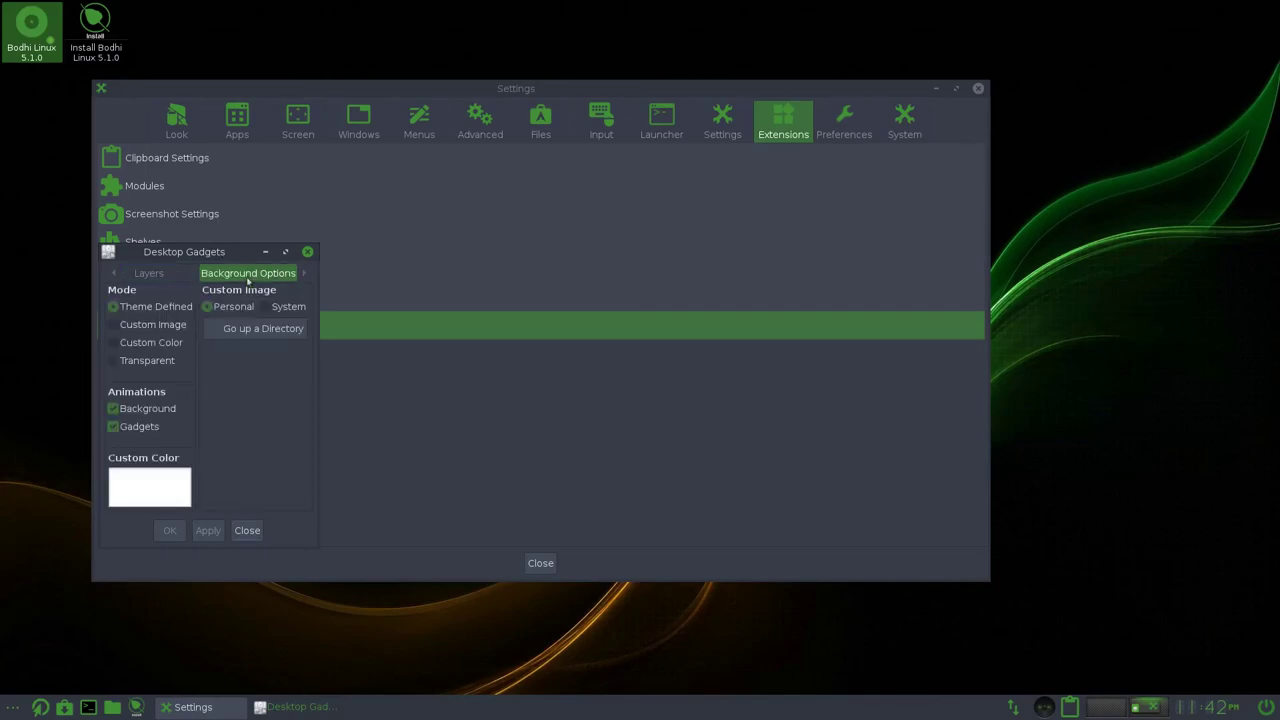
left_click(148, 273)
left_click(307, 252)
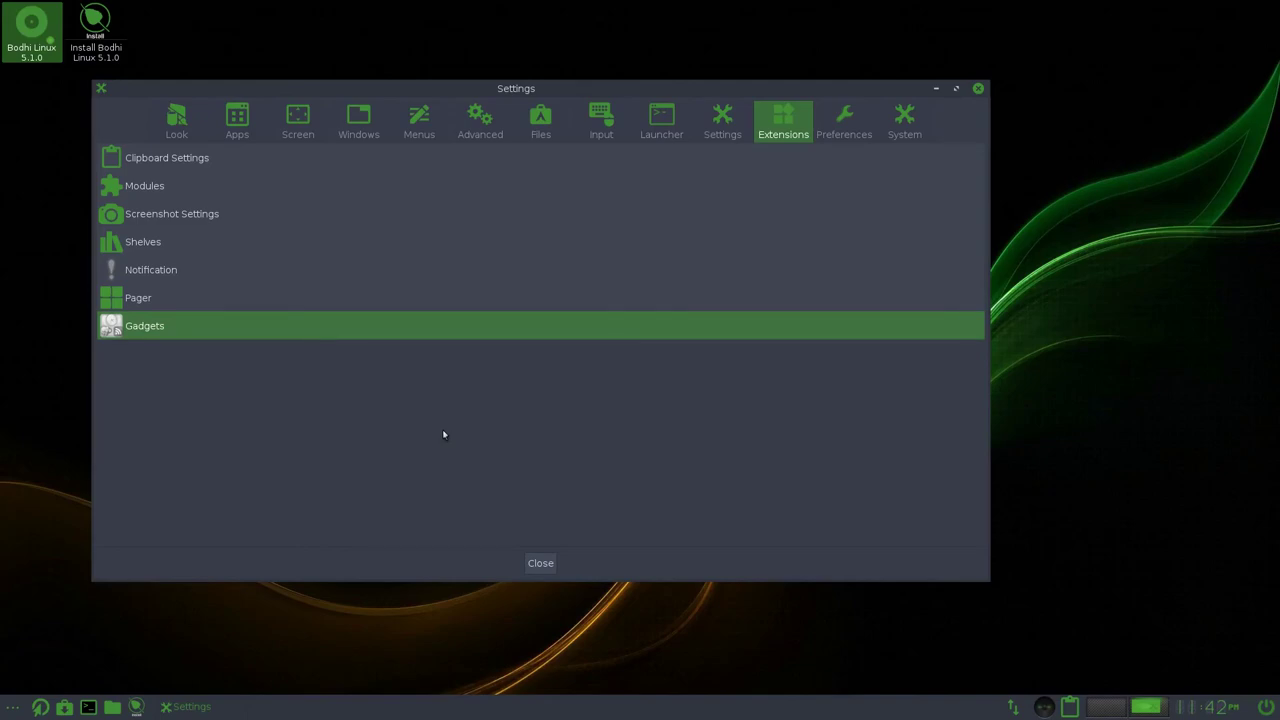
- Look through the Preferences category, the available profiles and the System category, and close the Settings Panel
left_click(845, 126)
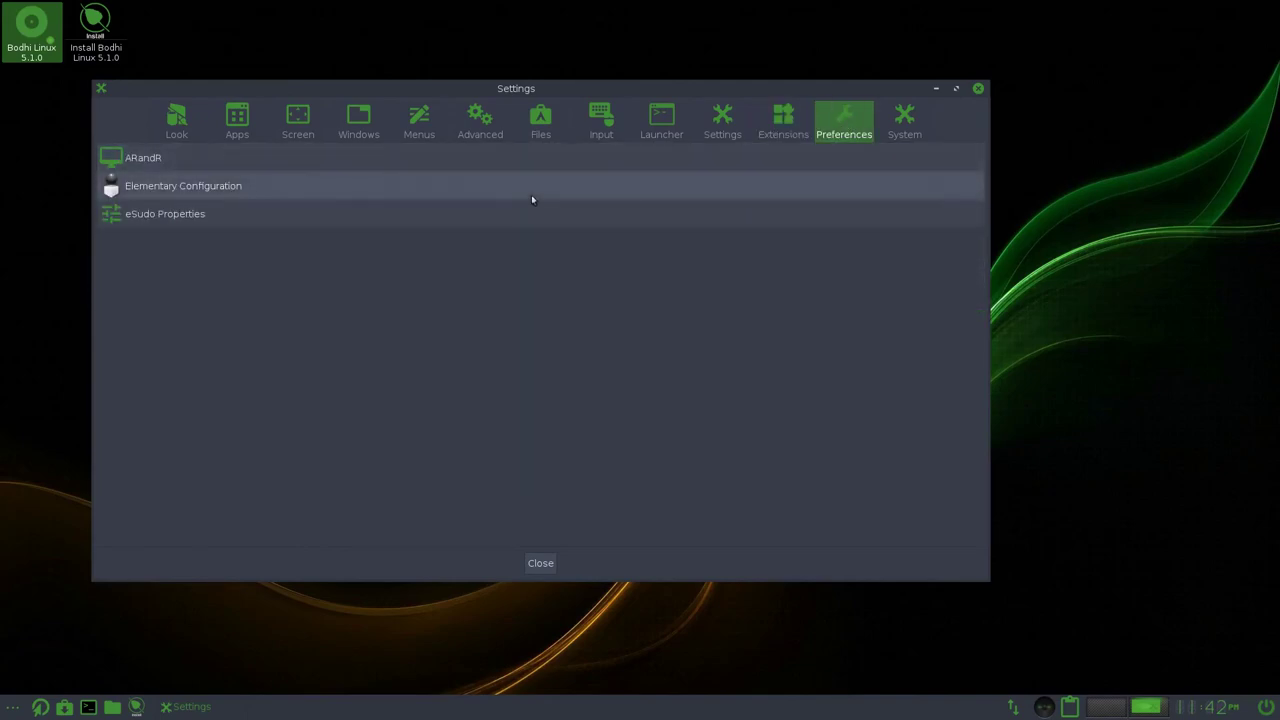
left_click(905, 142)
left_click(720, 140)
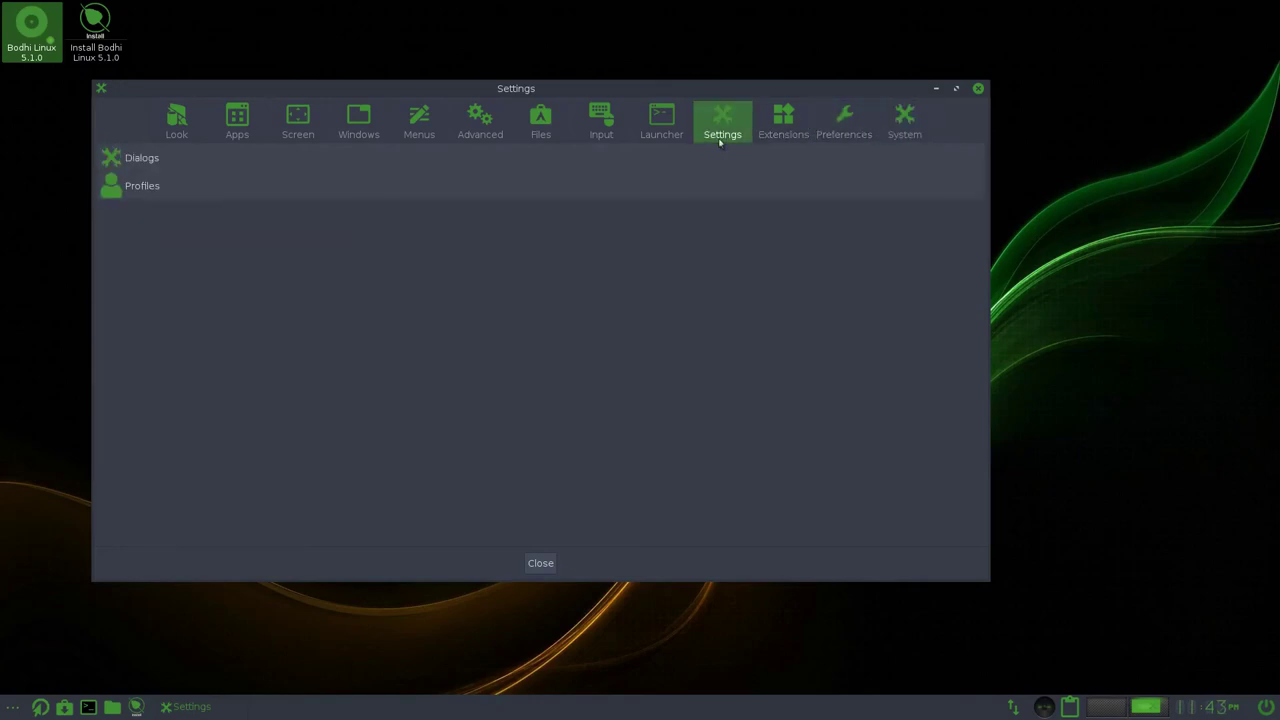
left_click(523, 186)
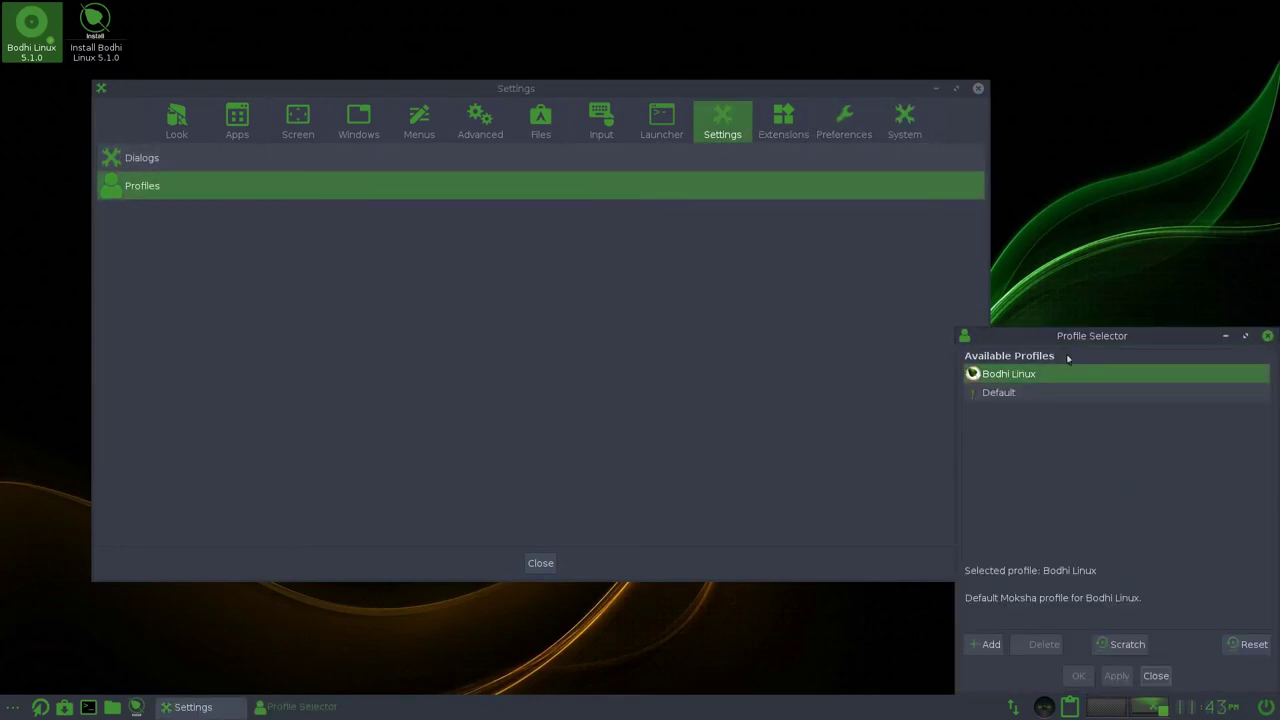
left_click_drag(1093, 344, 798, 263)
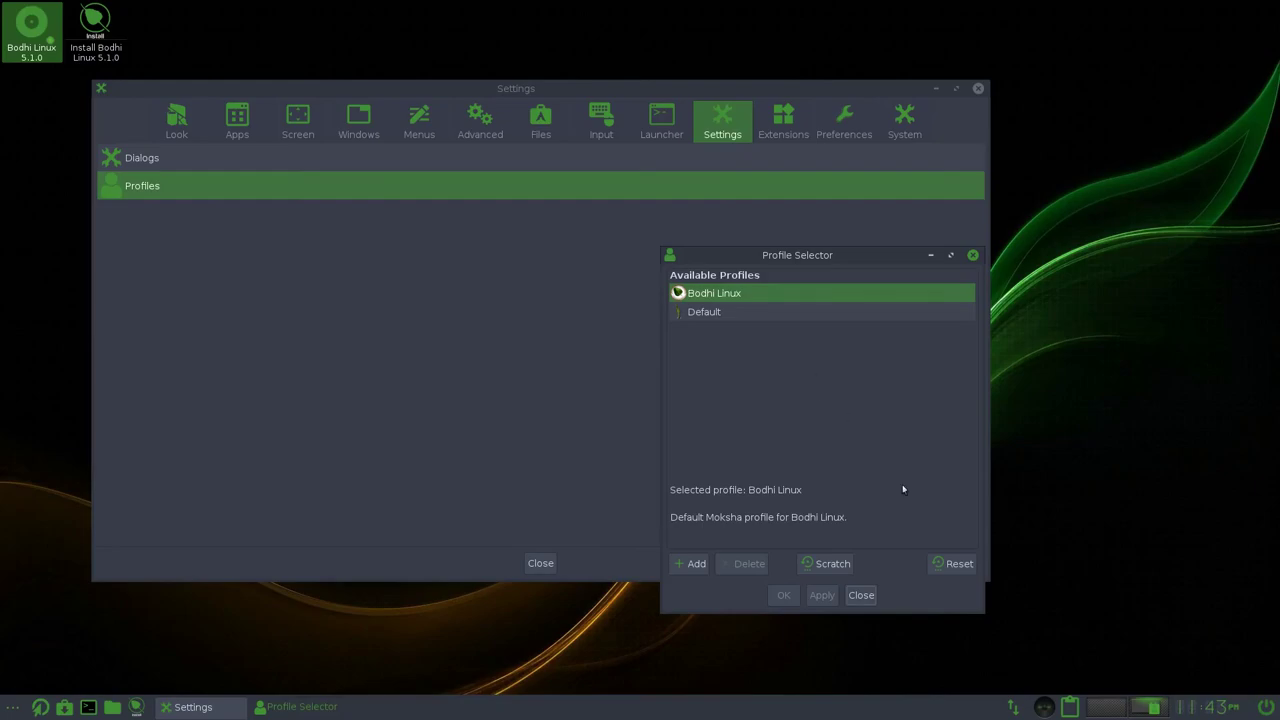
left_click(861, 596)
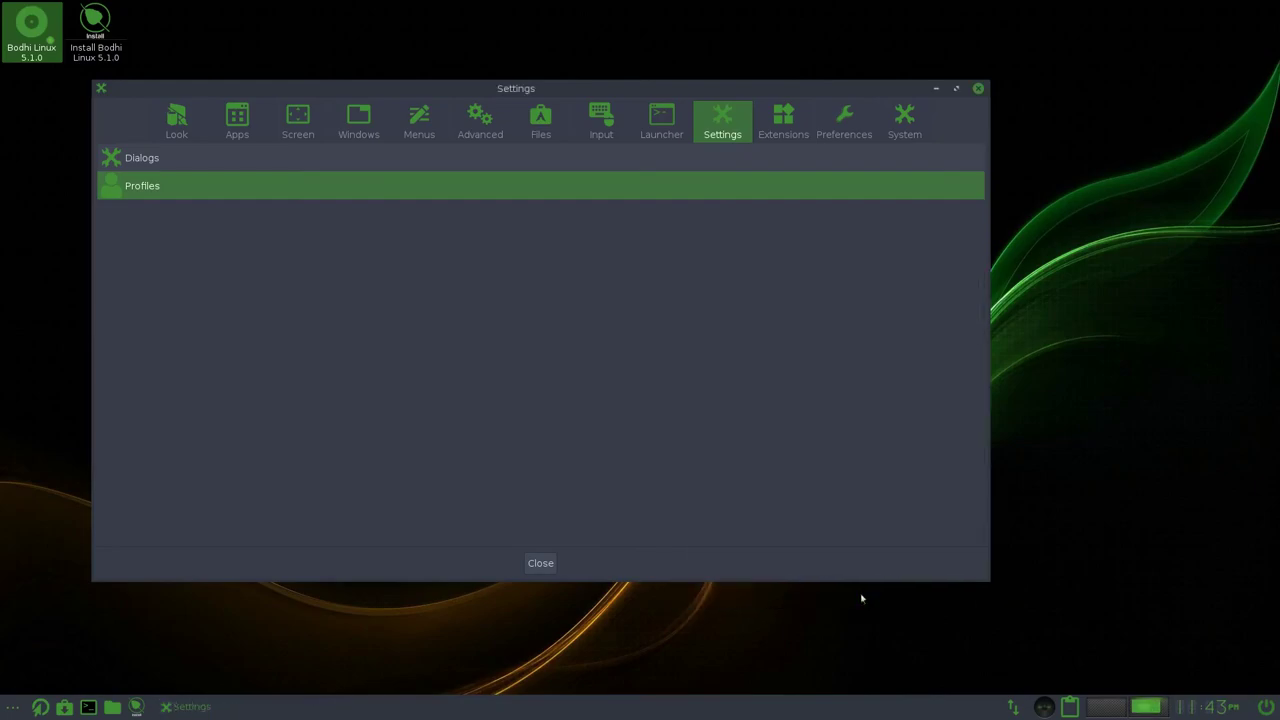
left_click(900, 137)
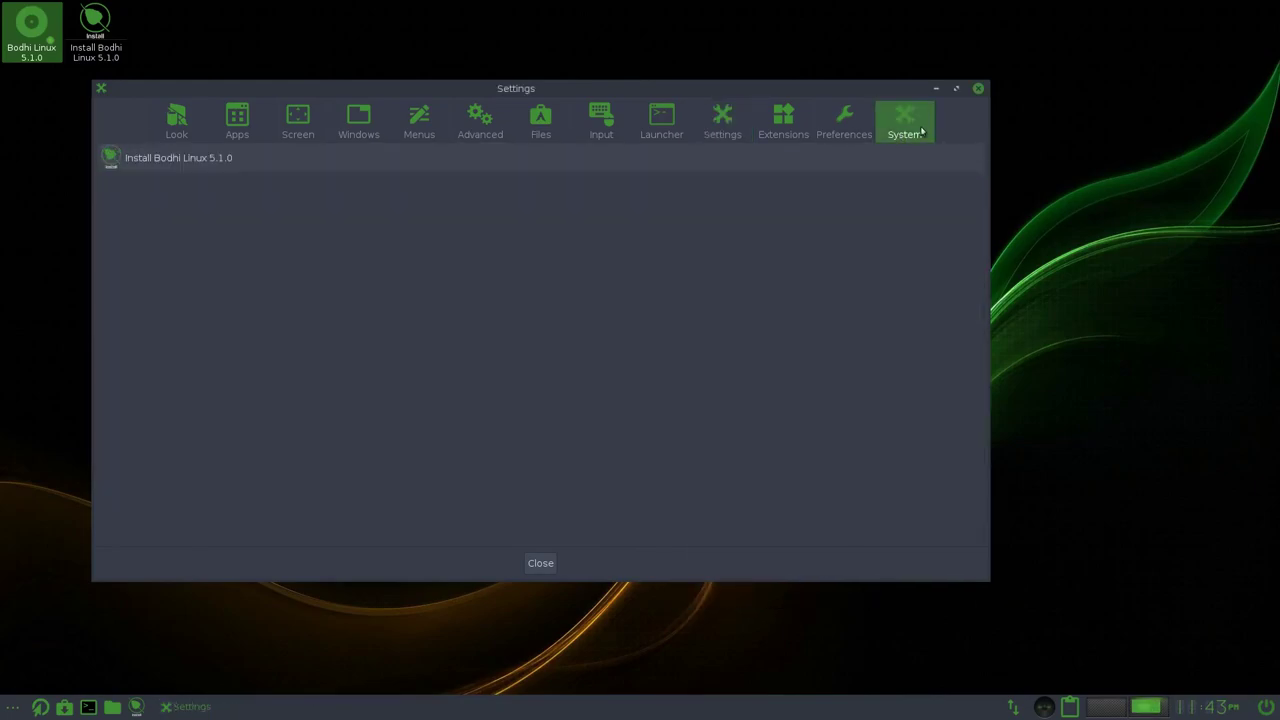
left_click(979, 89)
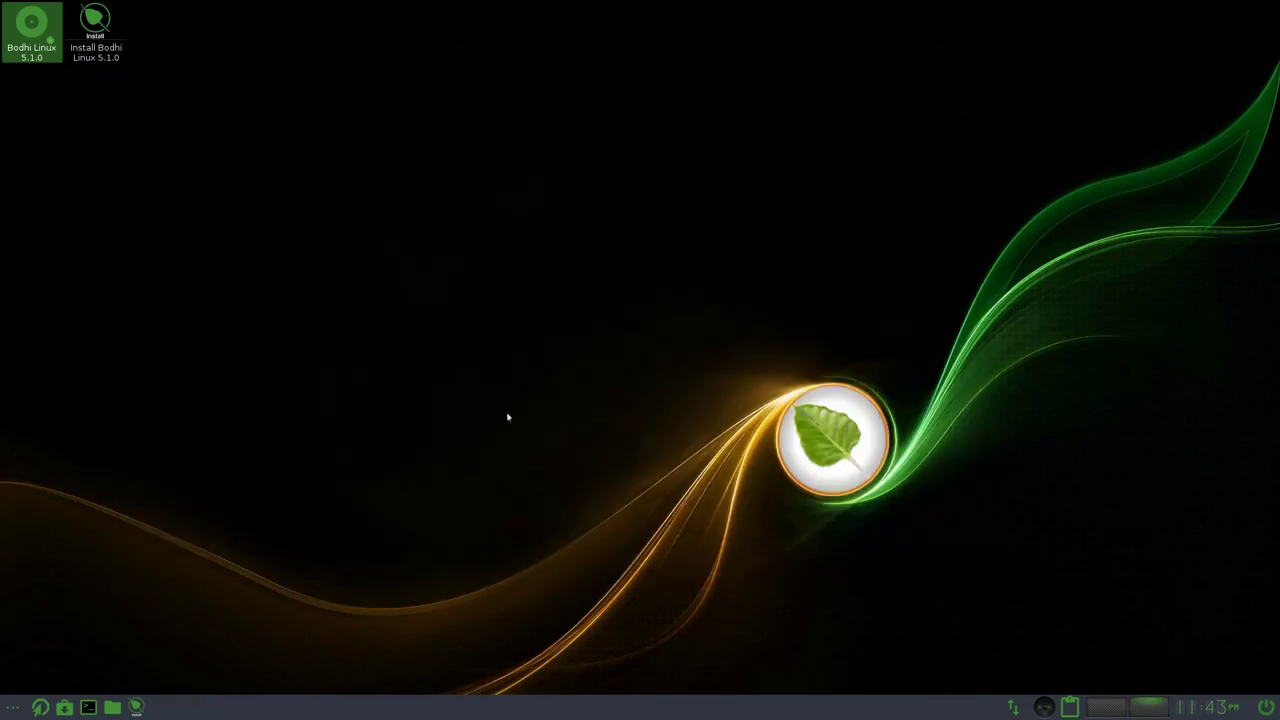
- Open About Bodhi Linux from About Operating System to read the version and credits, and close it
left_click(8, 712)
left_click(14, 712)
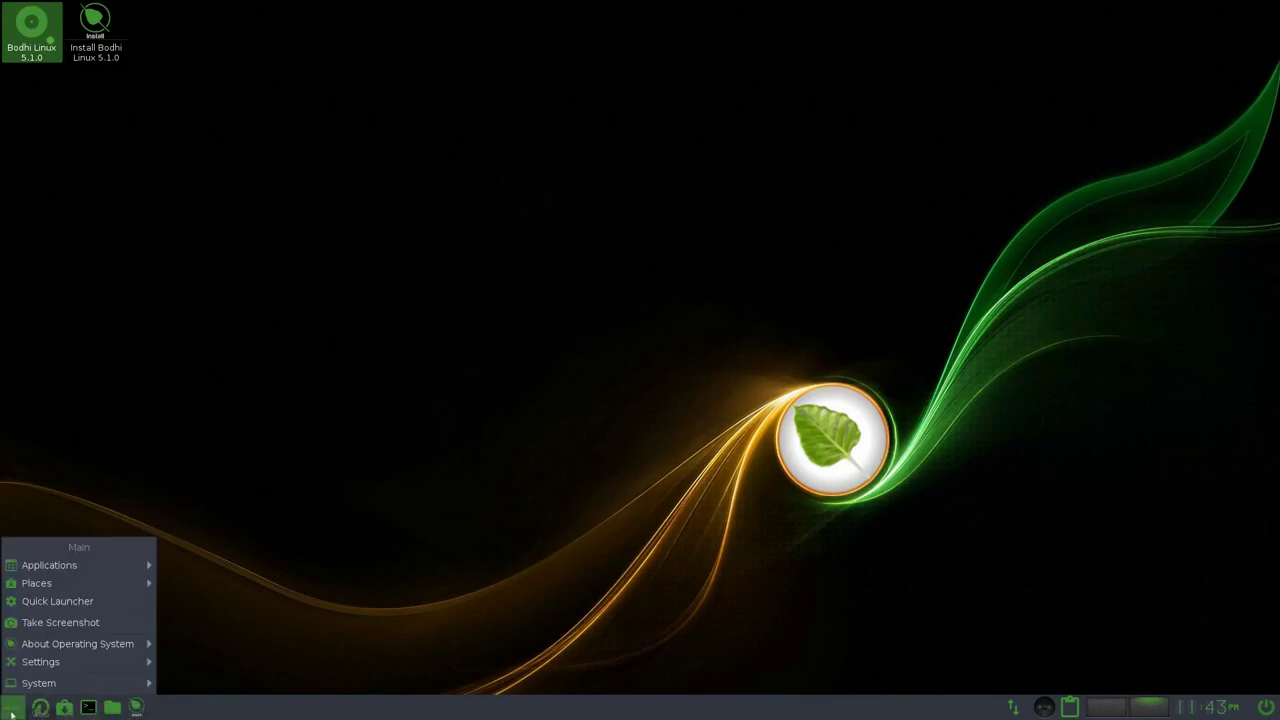
mouse_move(89, 666)
mouse_move(99, 644)
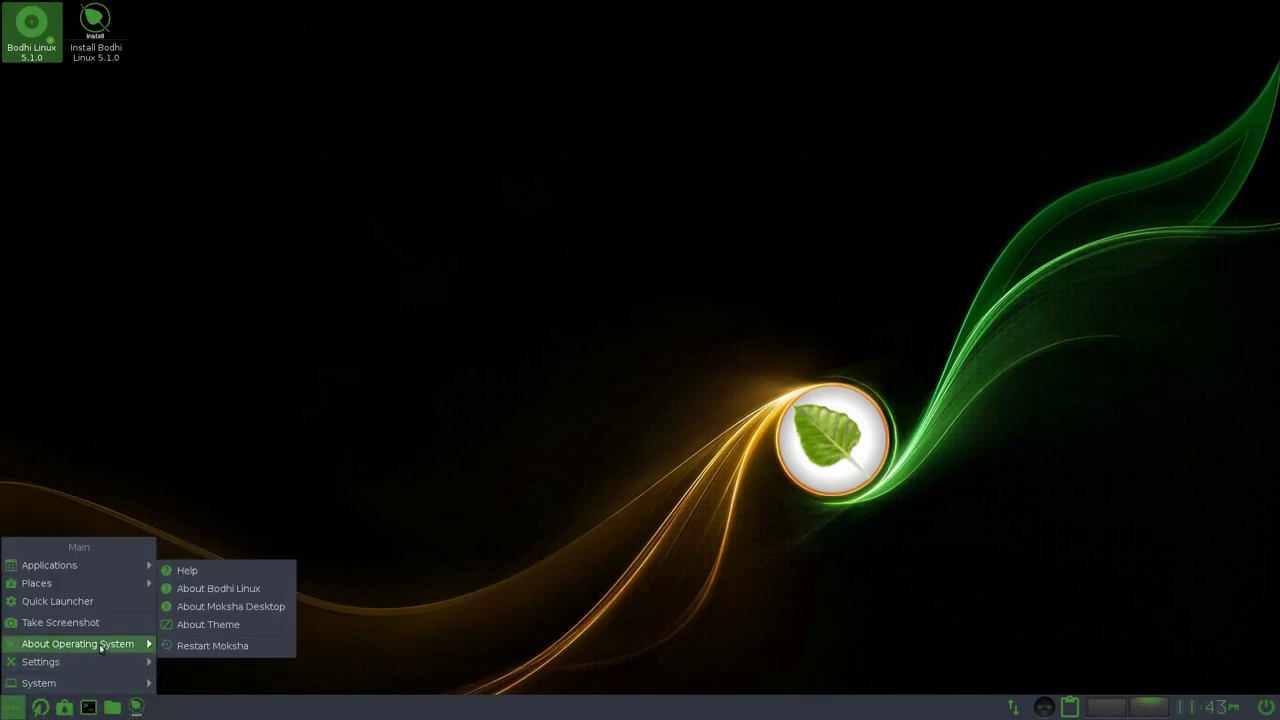
left_click(263, 590)
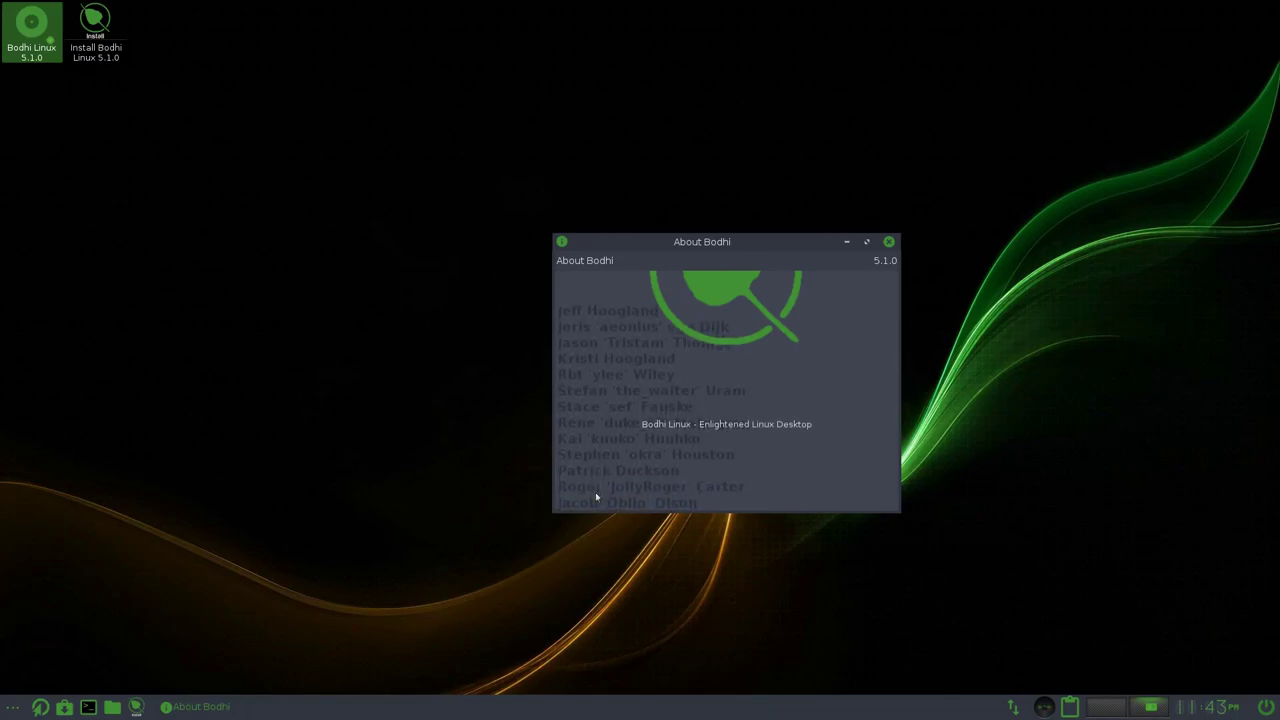
left_click(890, 242)
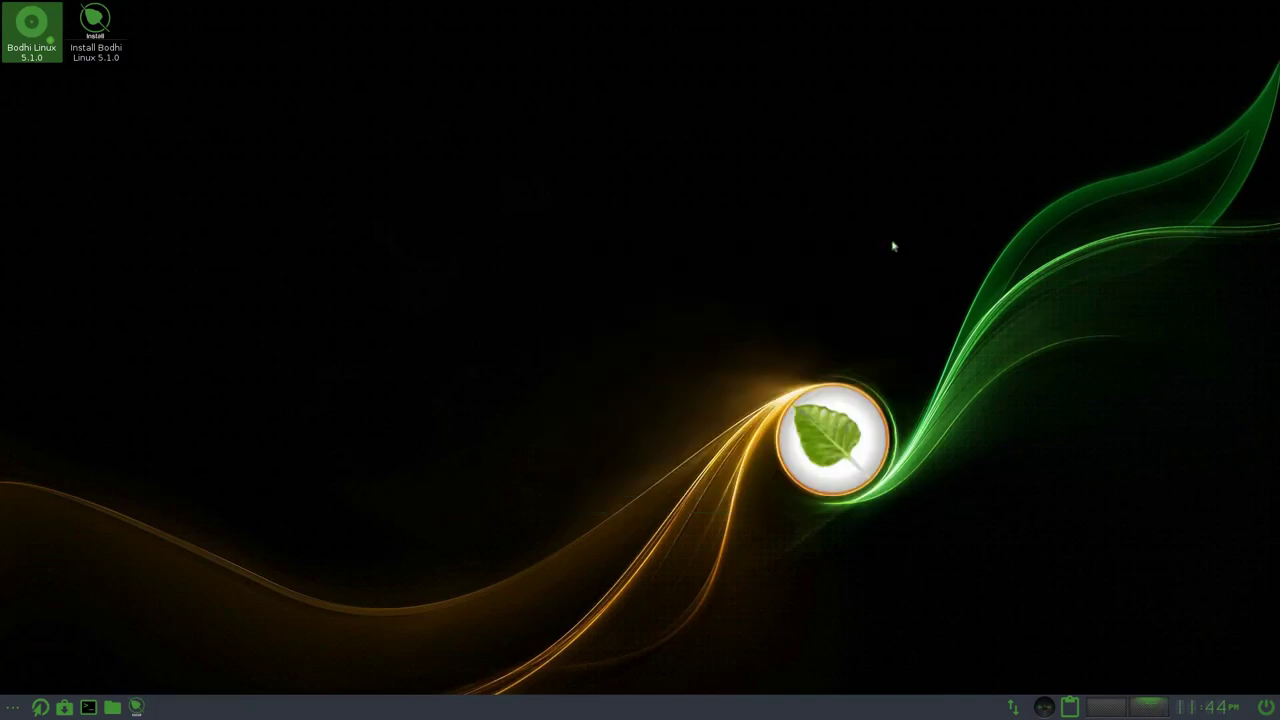
- Browse the installed application categories from Accessories to System Tools, and dismiss the list
left_click(12, 707)
mouse_move(95, 565)
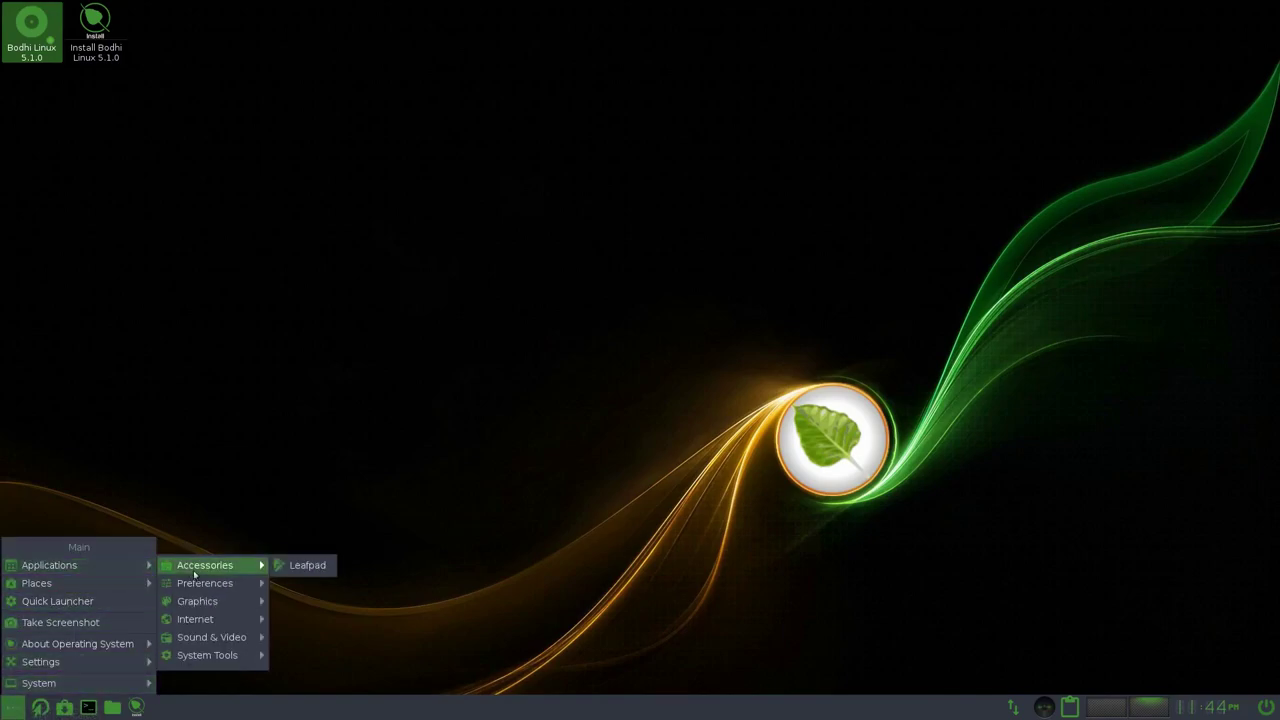
mouse_move(230, 655)
left_click(244, 518)
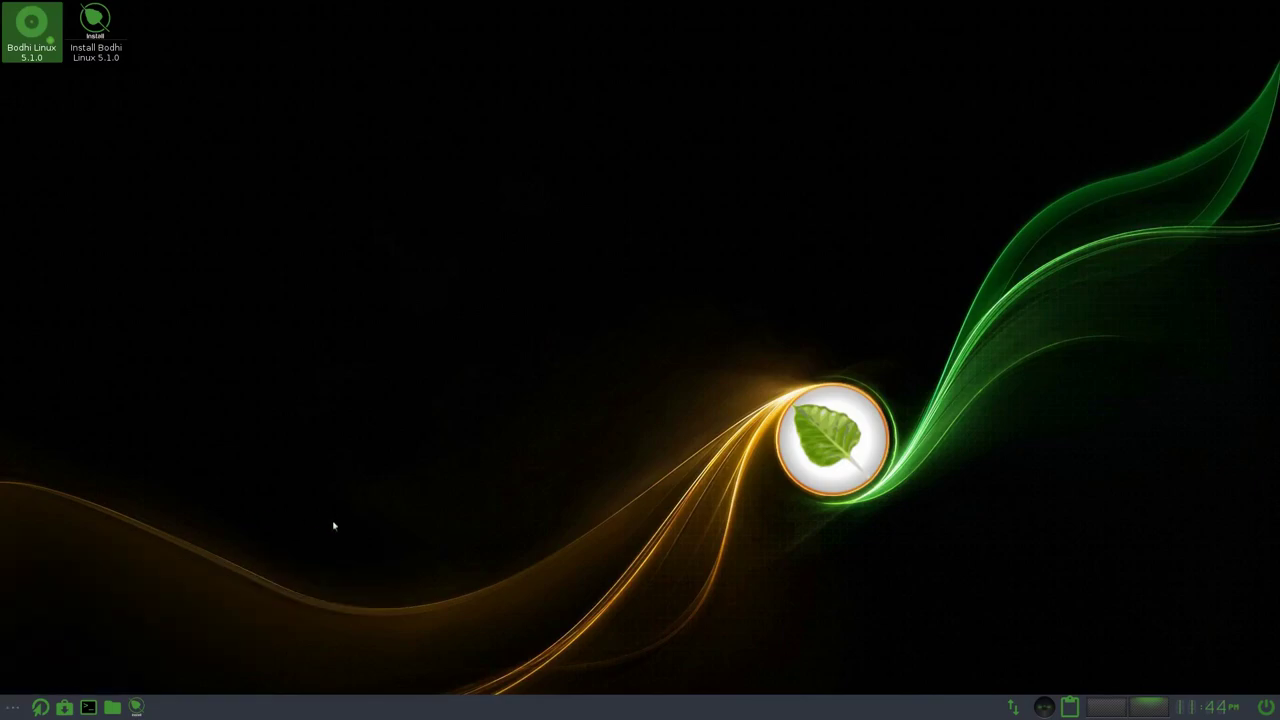